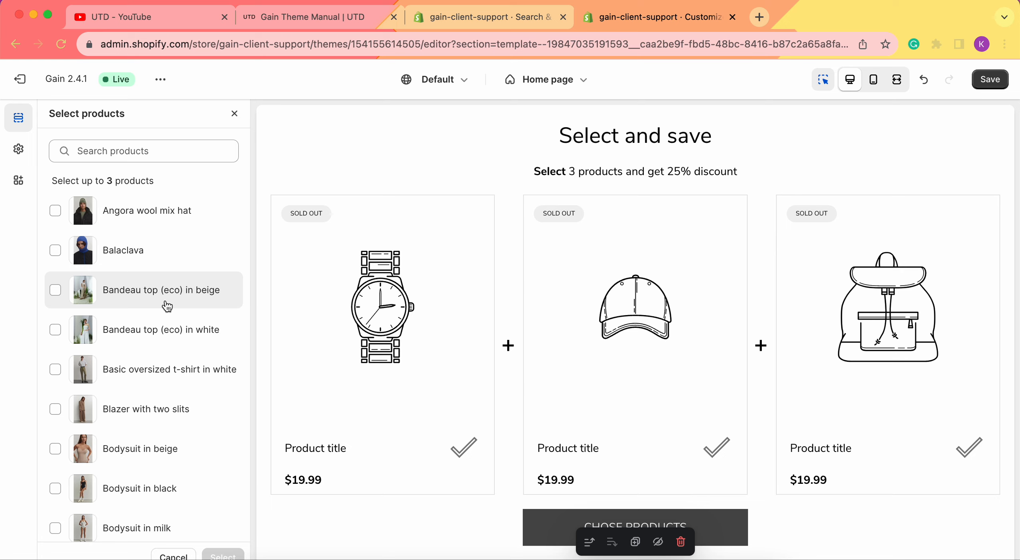
- Add the Angora wool mix hat, Blazer with two slits and Basic oversized t-shirt in white to the products bundle
click(55, 211)
click(55, 409)
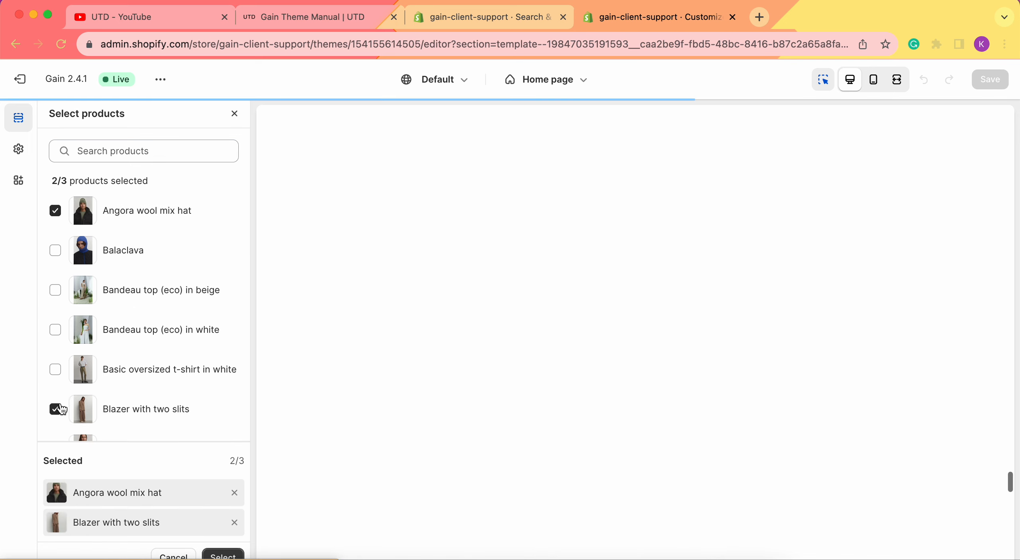
click(55, 370)
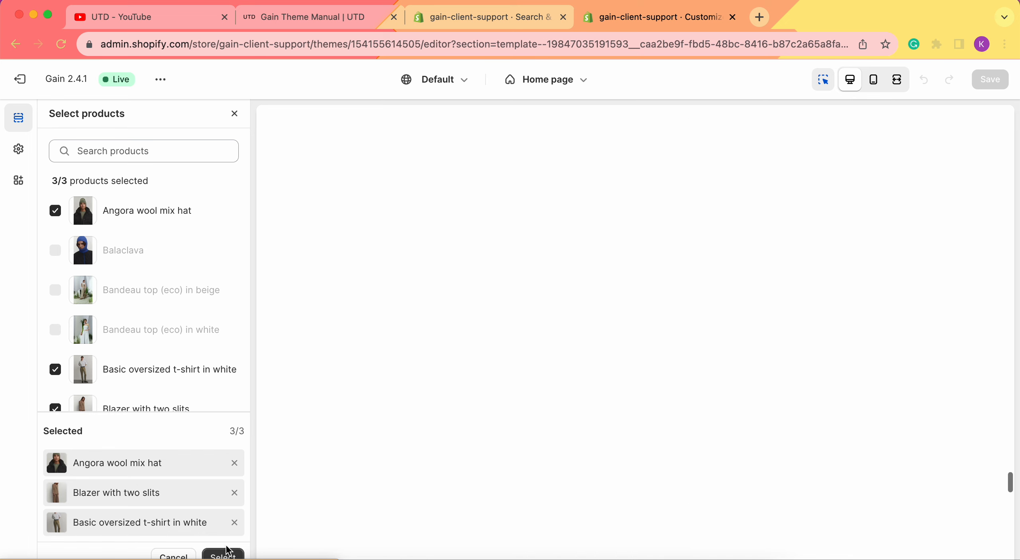
click(225, 555)
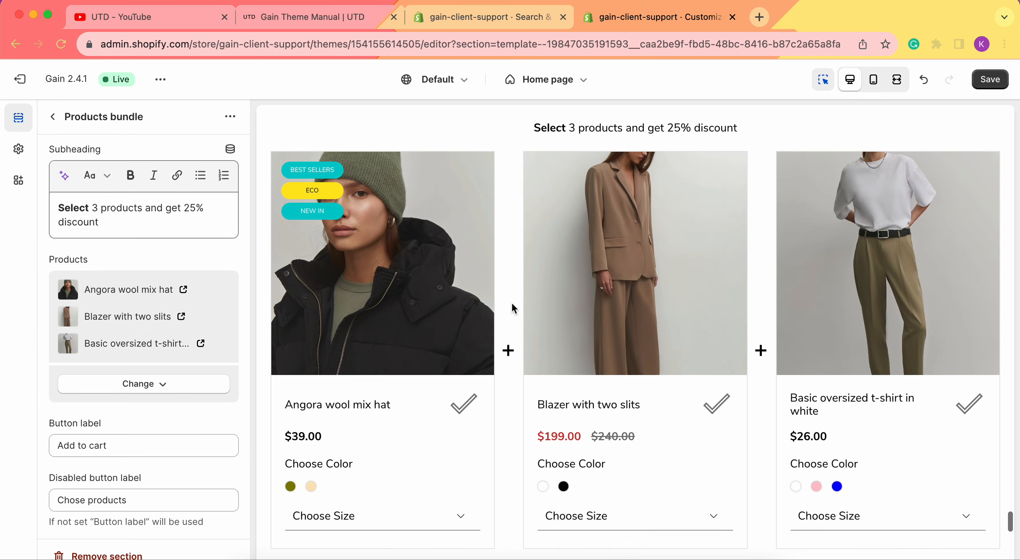
- Examine the bundle's product cards and button in the preview, together with the section's button label, color and layout settings
scroll(602, 180, down, 2)
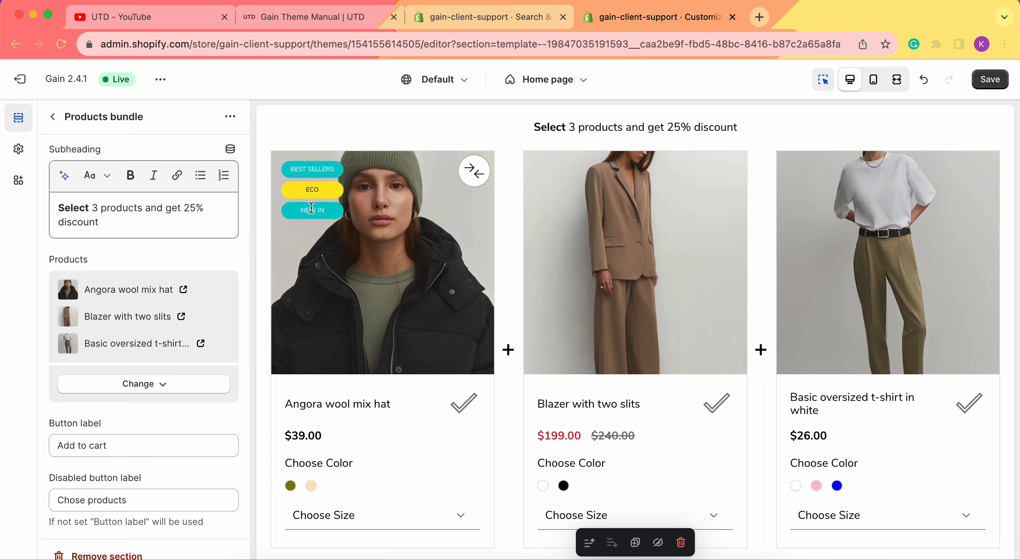
scroll(338, 319, down, 1)
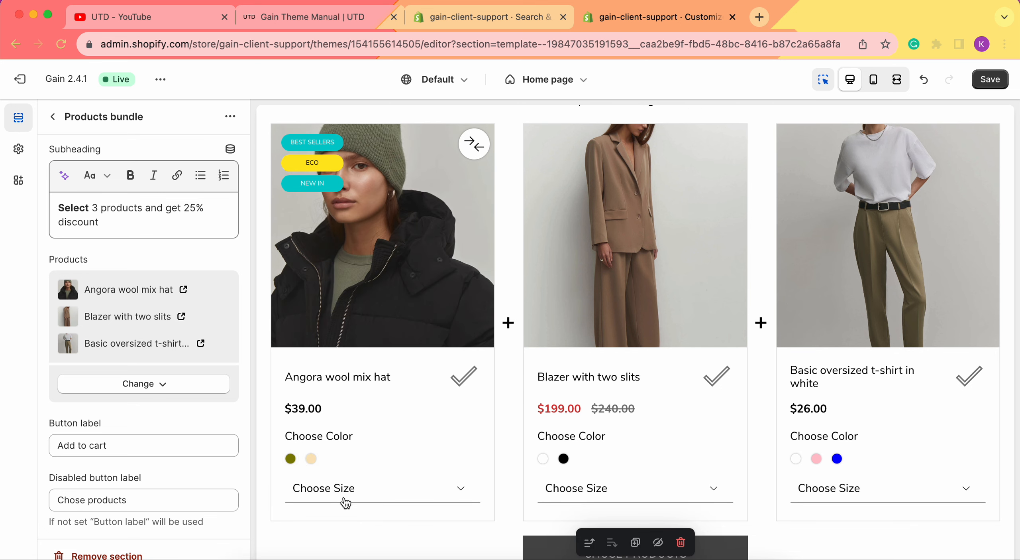
scroll(356, 497, down, 2)
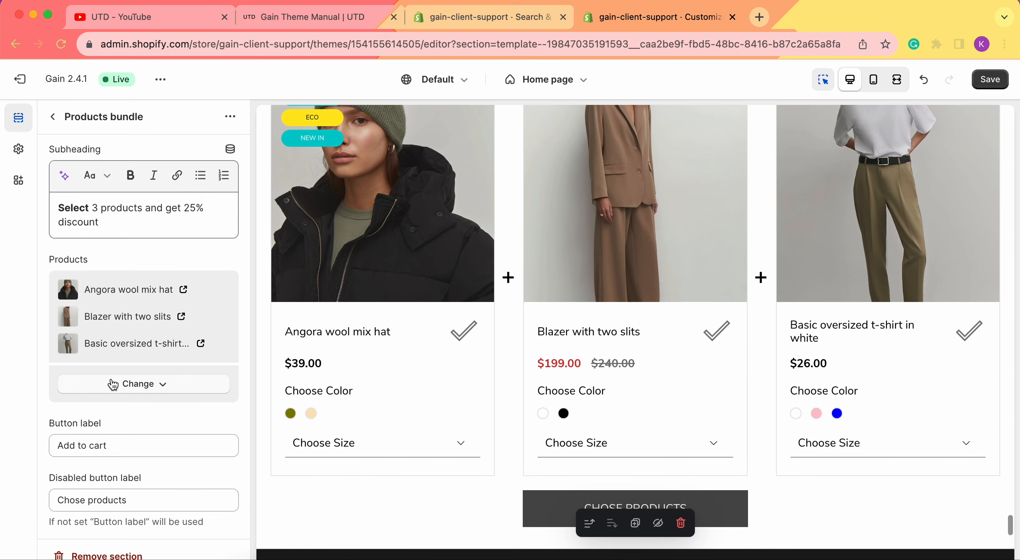
scroll(113, 384, down, 3)
scroll(98, 311, down, 1)
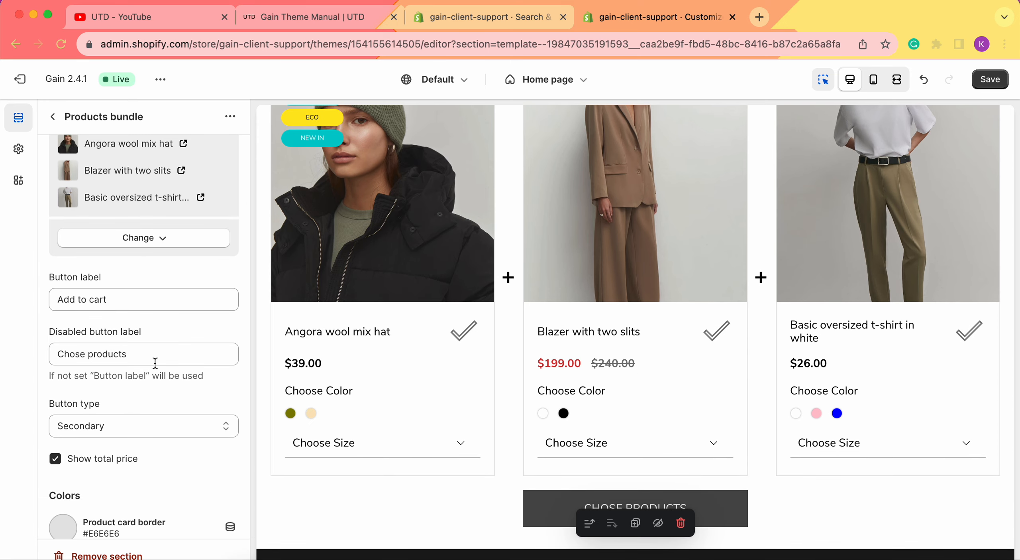
scroll(131, 358, down, 1)
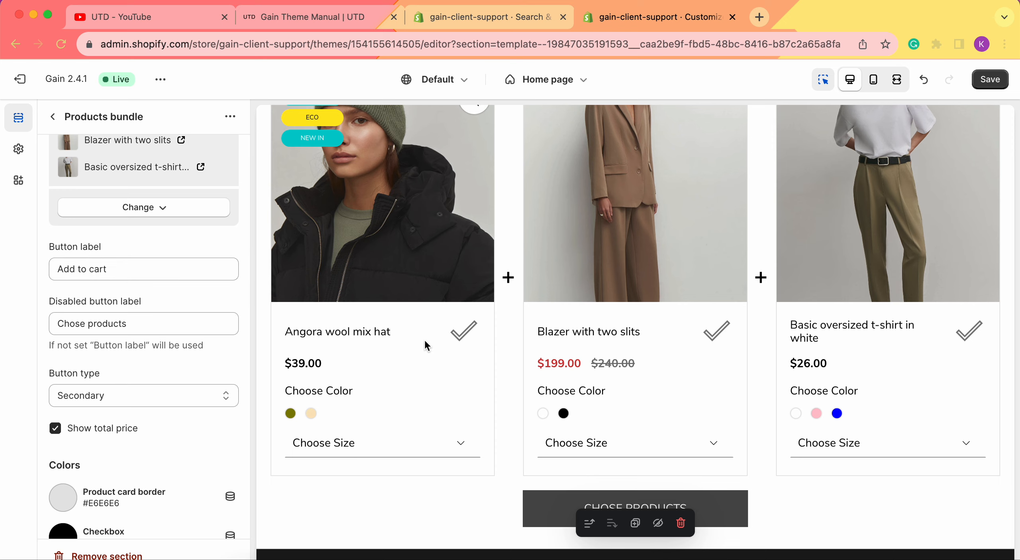
scroll(426, 347, down, 2)
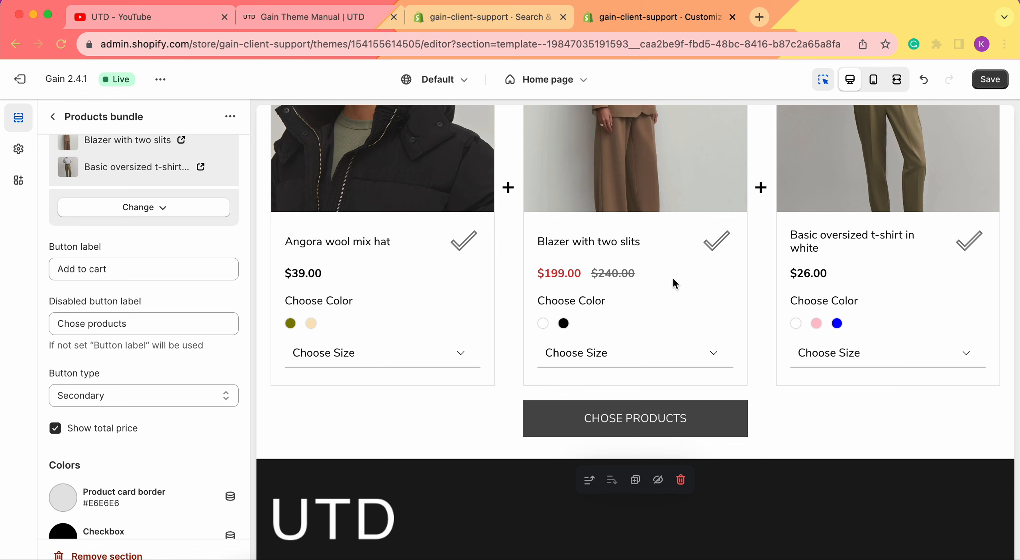
scroll(446, 273, up, 5)
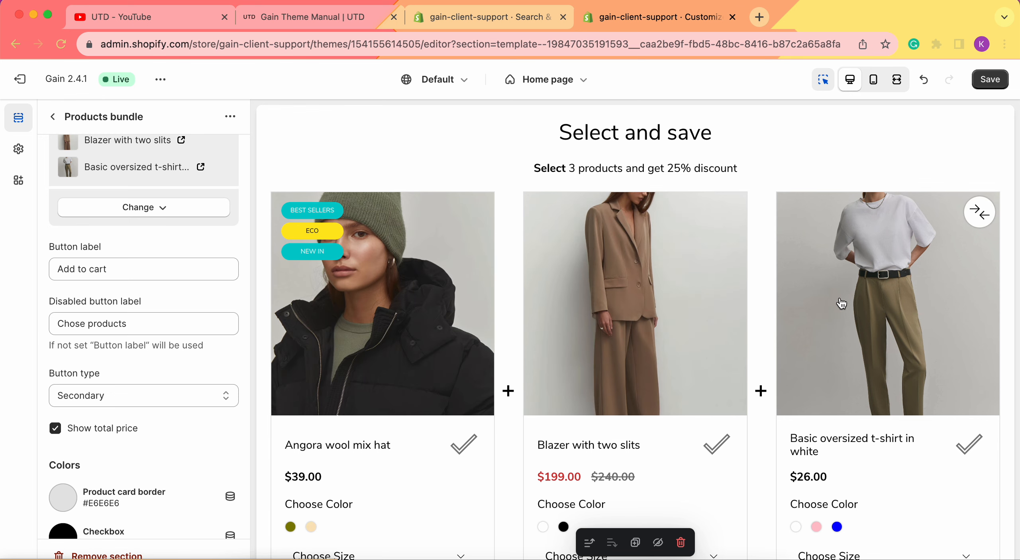
scroll(598, 335, down, 2)
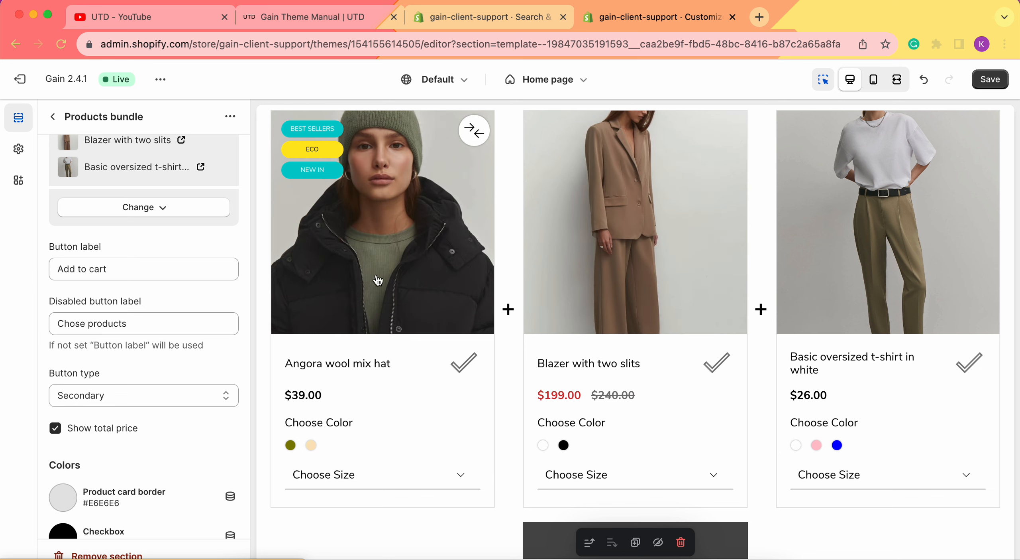
scroll(378, 280, down, 1)
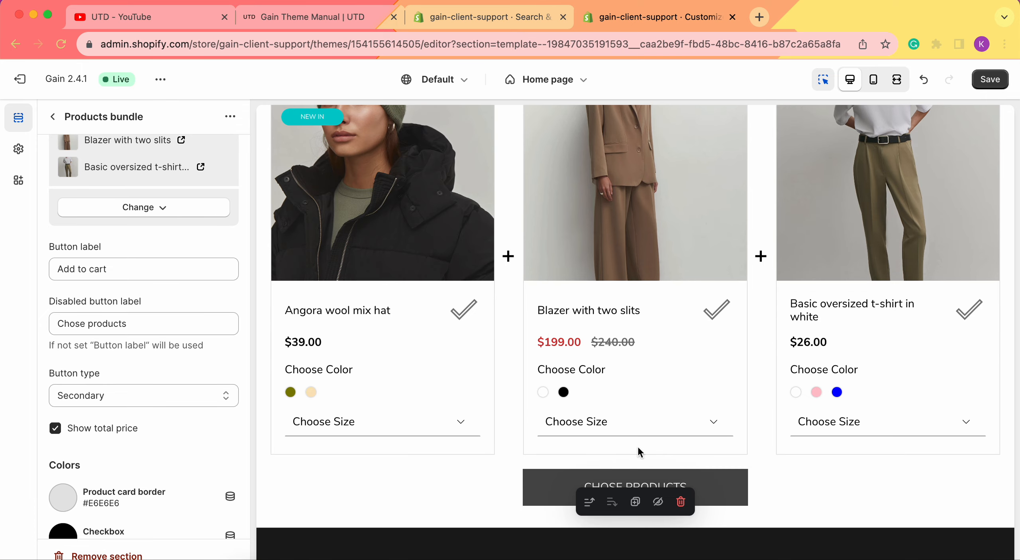
scroll(860, 297, up, 1)
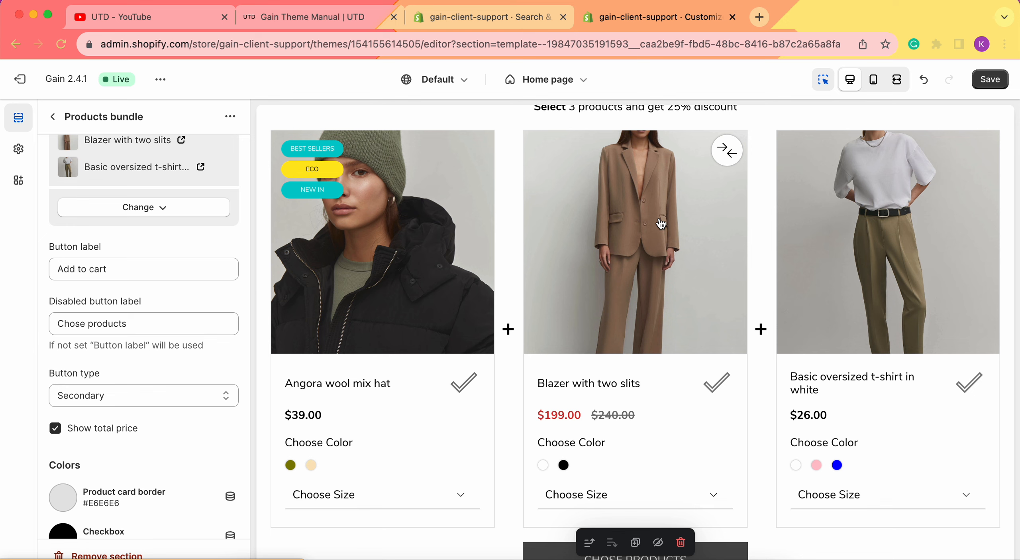
scroll(81, 275, down, 3)
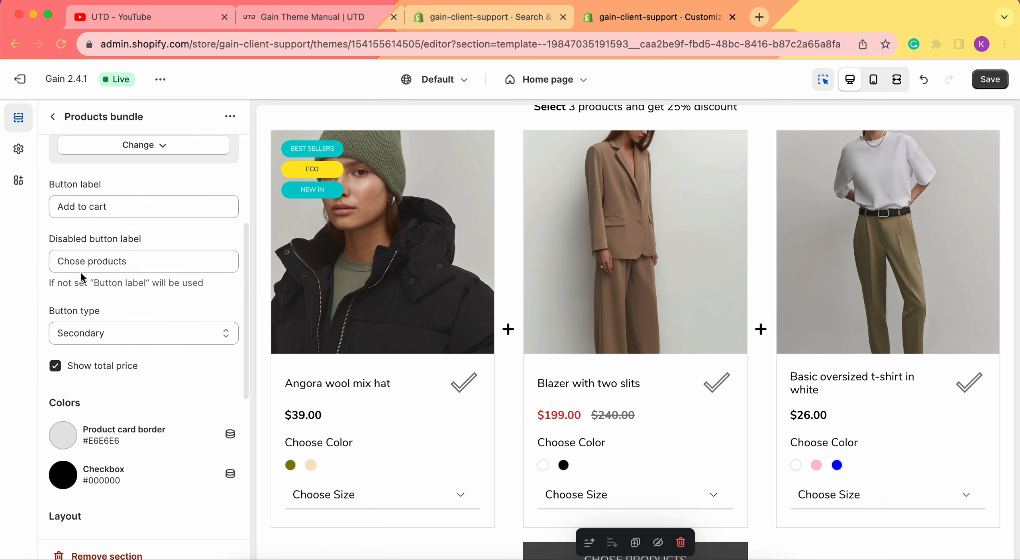
scroll(81, 275, down, 1)
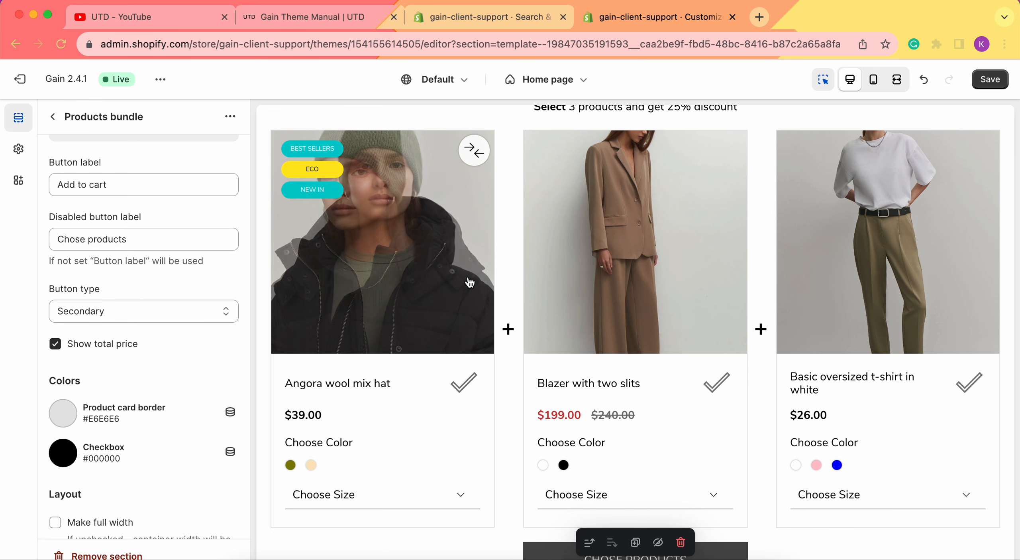
scroll(470, 282, down, 3)
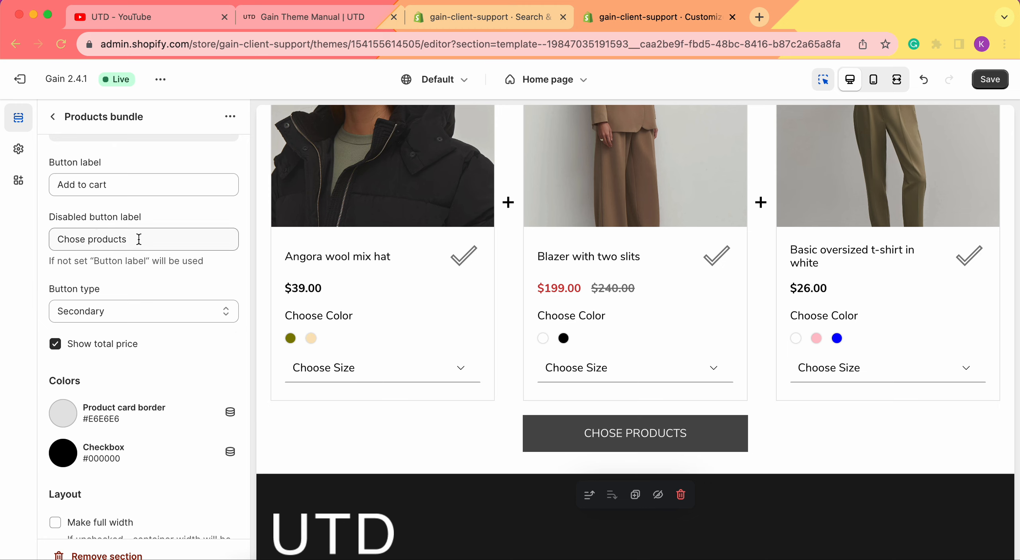
triple_click(161, 233)
click(161, 233)
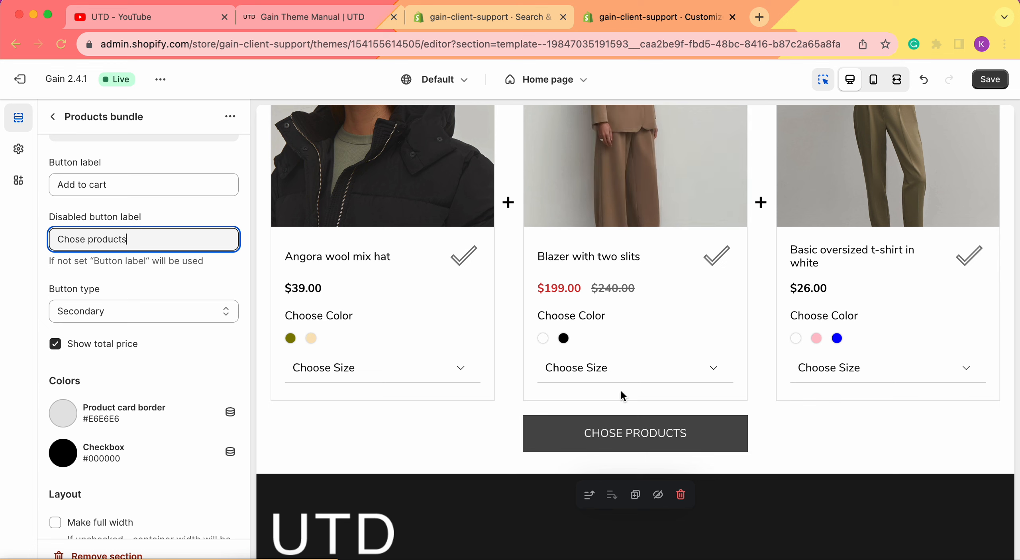
- Set the products bundle's button type to Primary
scroll(192, 285, down, 2)
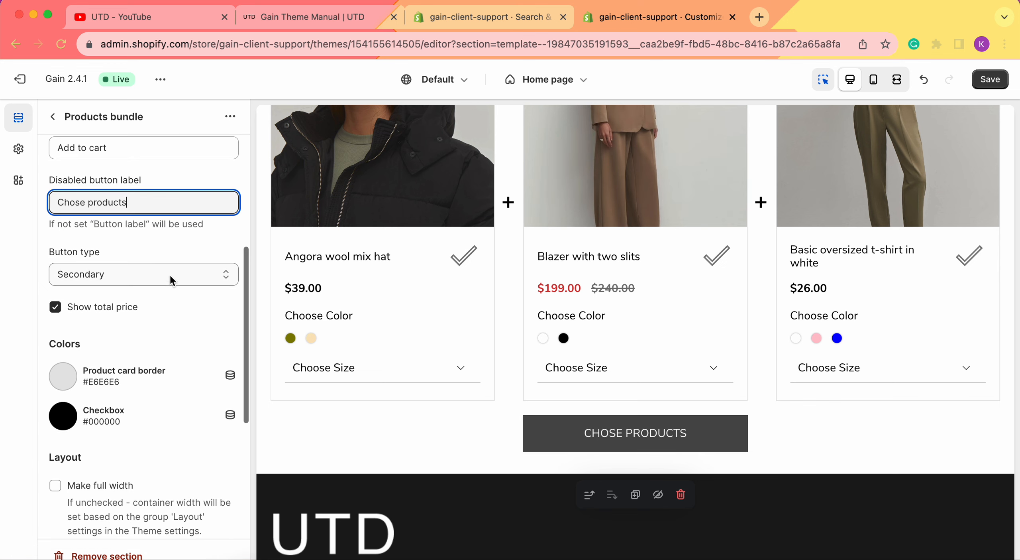
click(116, 279)
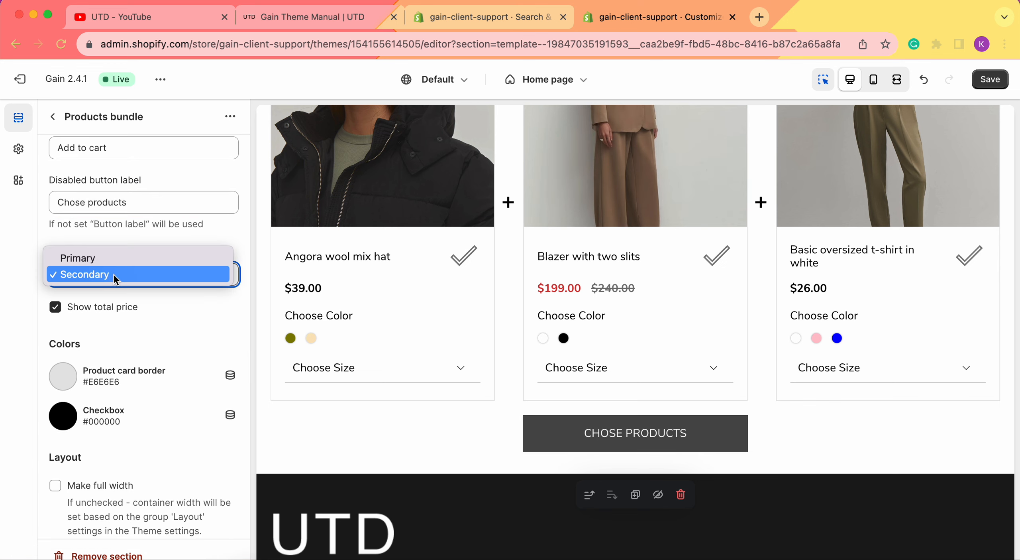
click(17, 287)
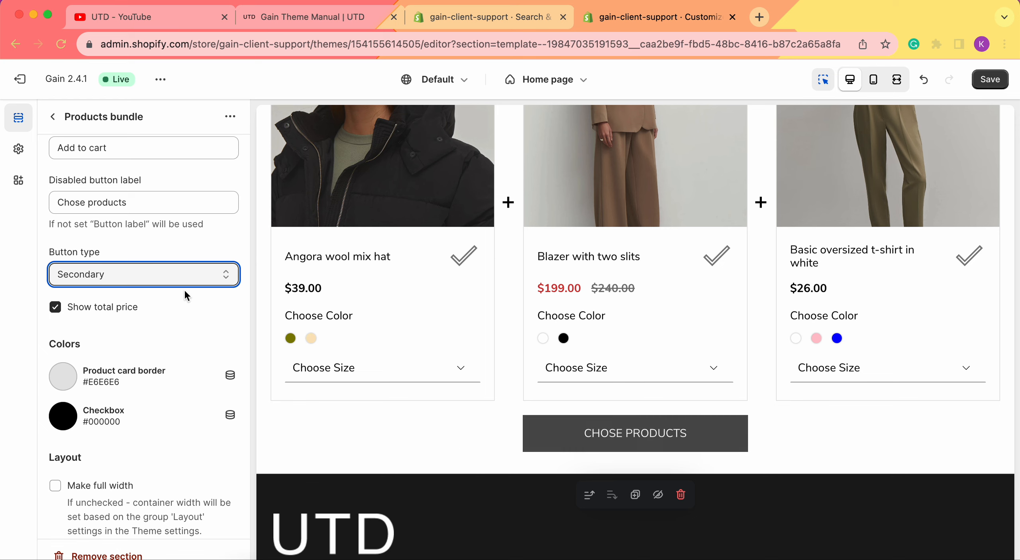
scroll(183, 287, up, 1)
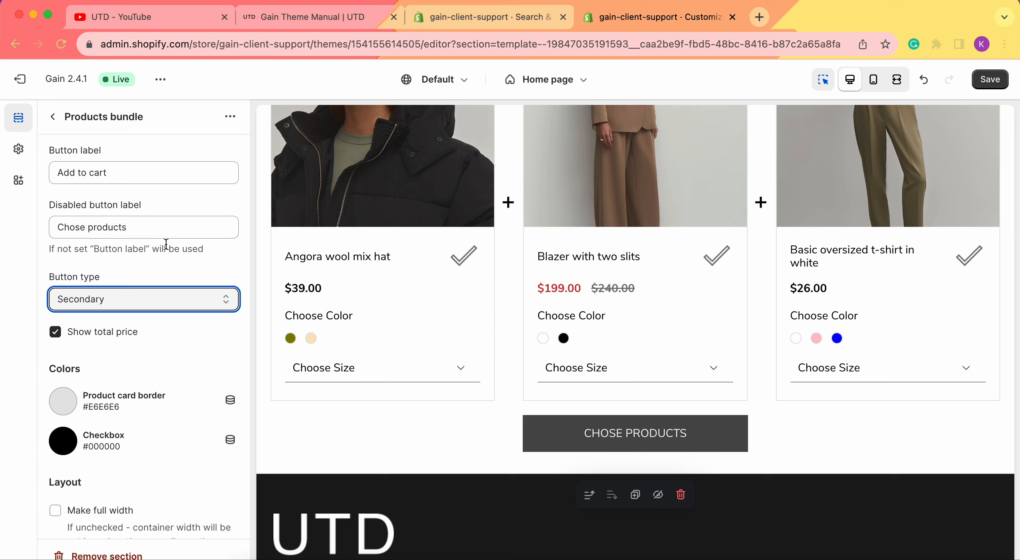
click(152, 244)
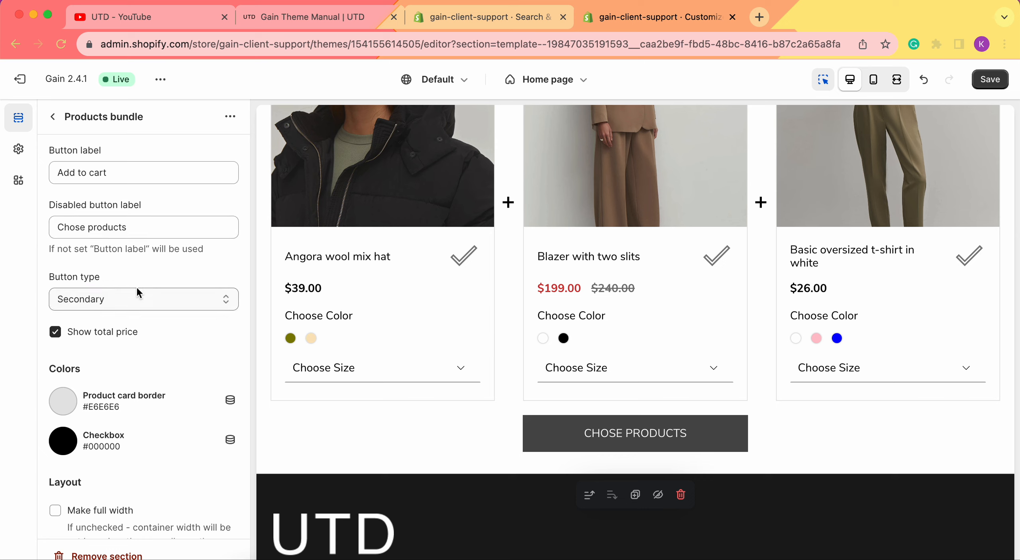
click(123, 305)
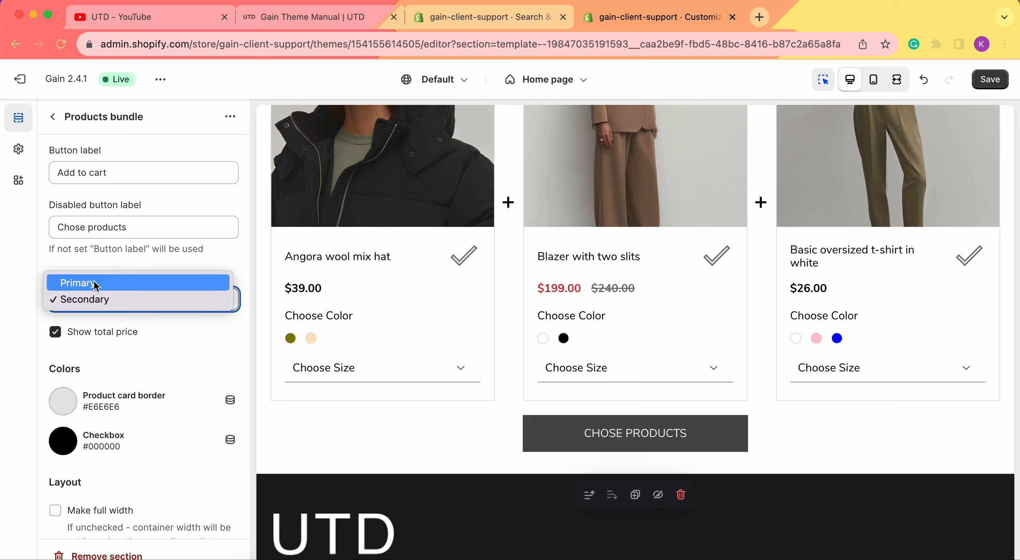
click(116, 287)
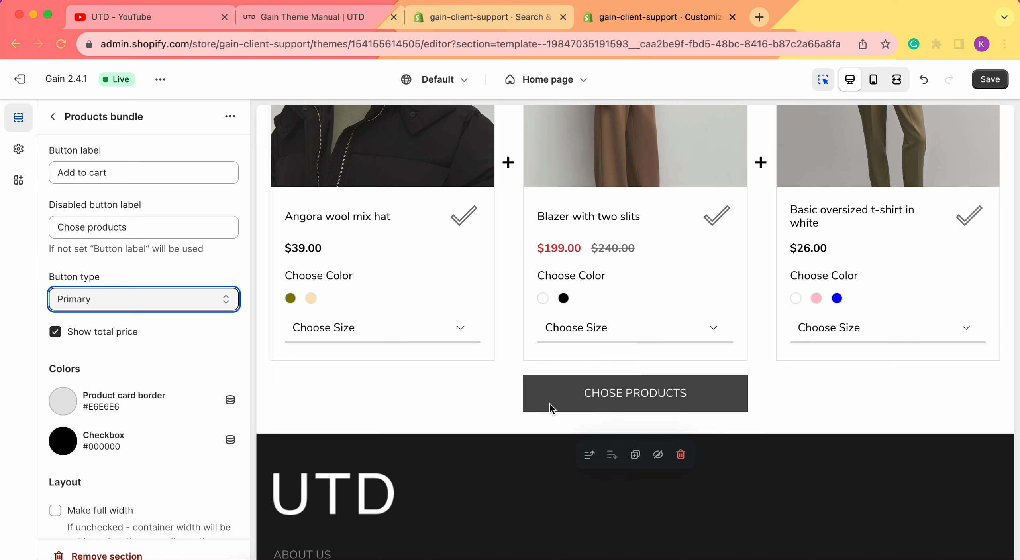
- Check the restyled bundle button and product cards in the preview against the total price, color and layout settings
scroll(94, 362, down, 2)
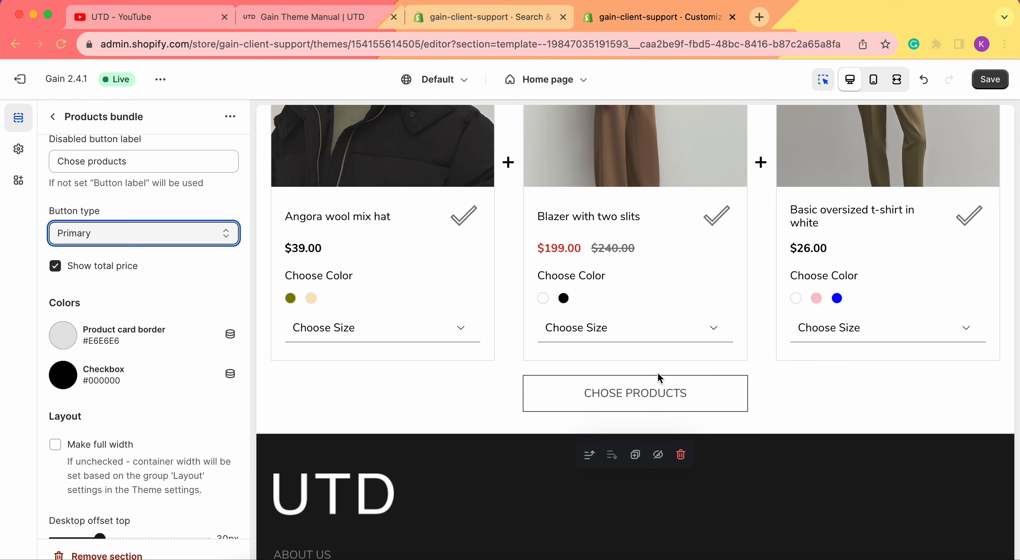
scroll(123, 179, up, 1)
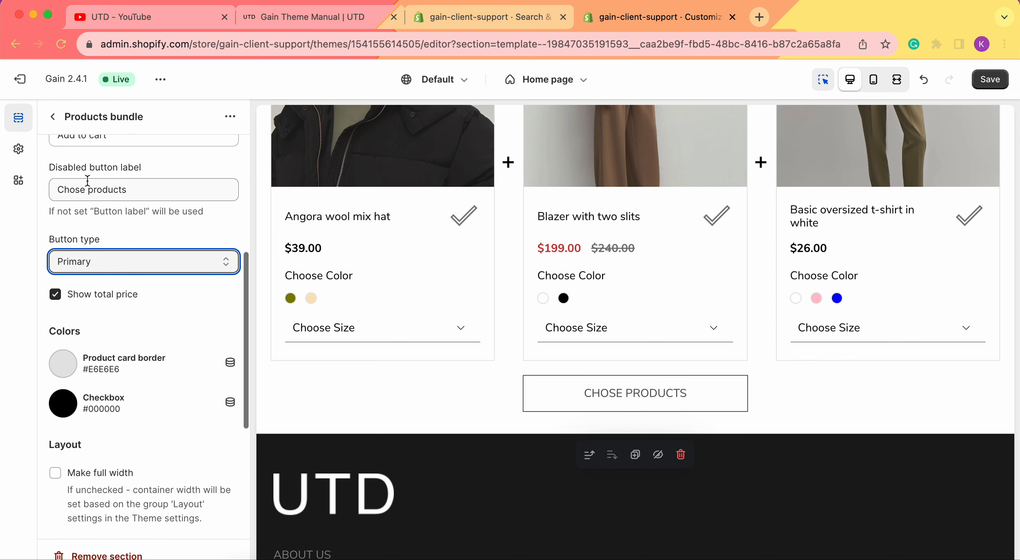
scroll(132, 191, up, 3)
scroll(132, 259, down, 2)
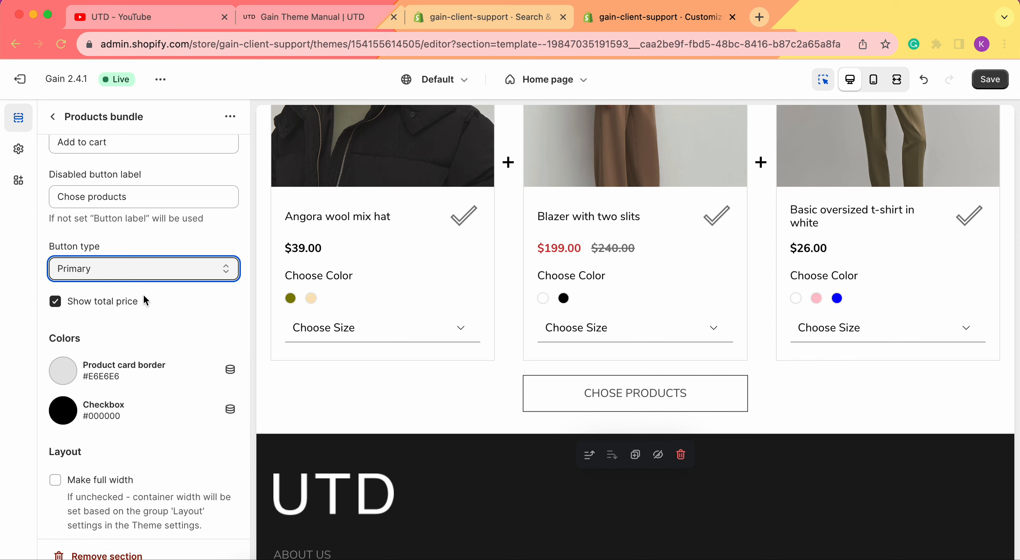
scroll(144, 299, down, 3)
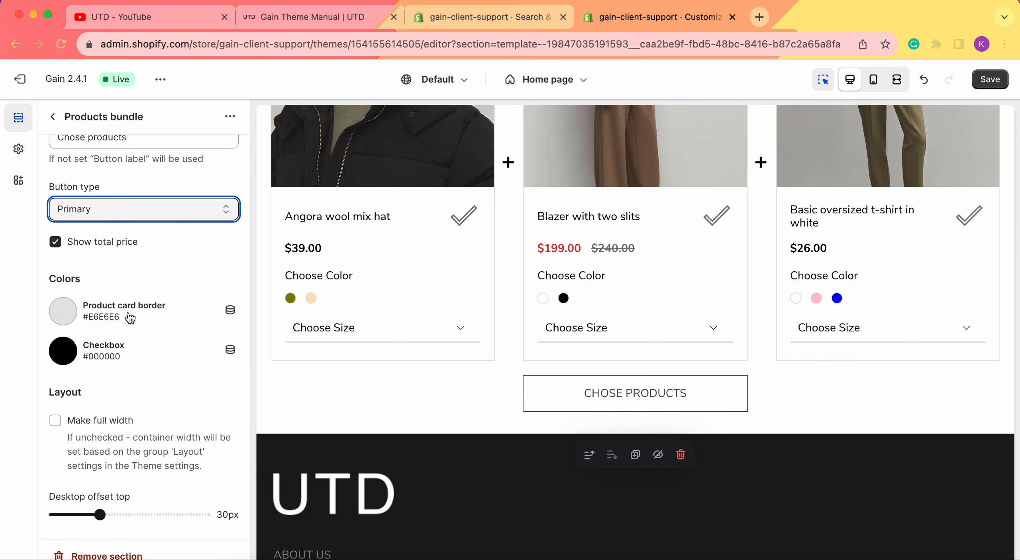
scroll(431, 303, up, 5)
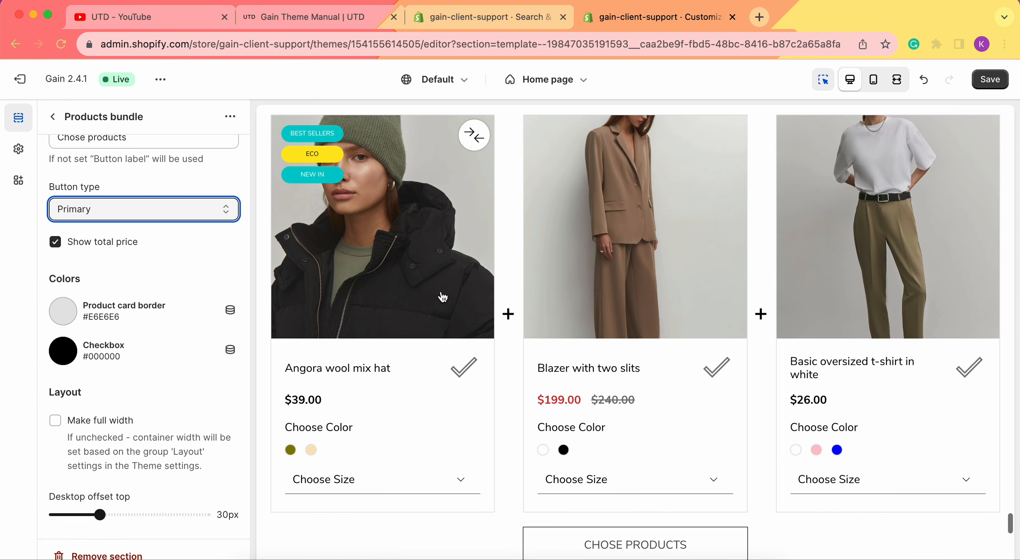
scroll(498, 430, down, 1)
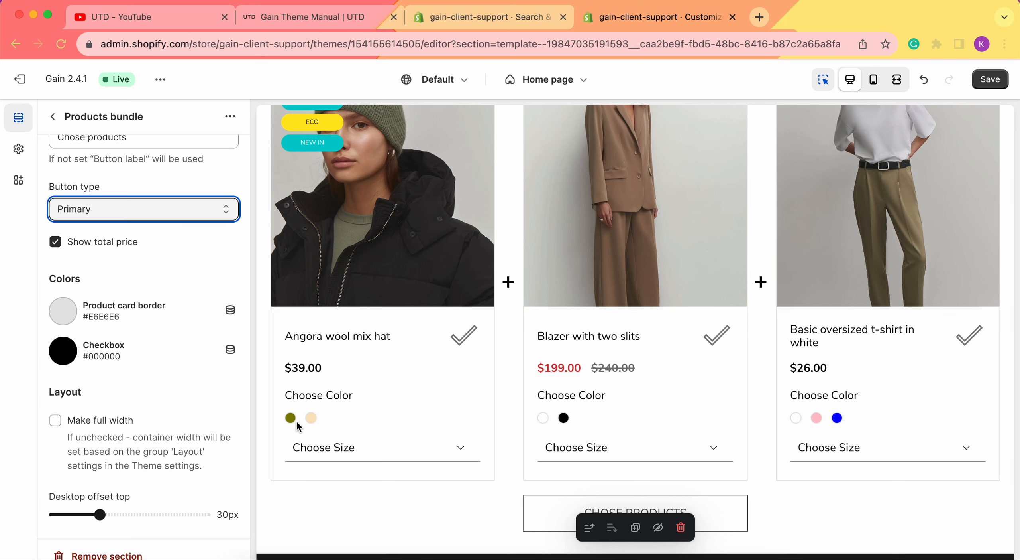
- Show the preview at full width and choose the beige color and One-size for the Angora wool mix hat
click(897, 81)
click(61, 325)
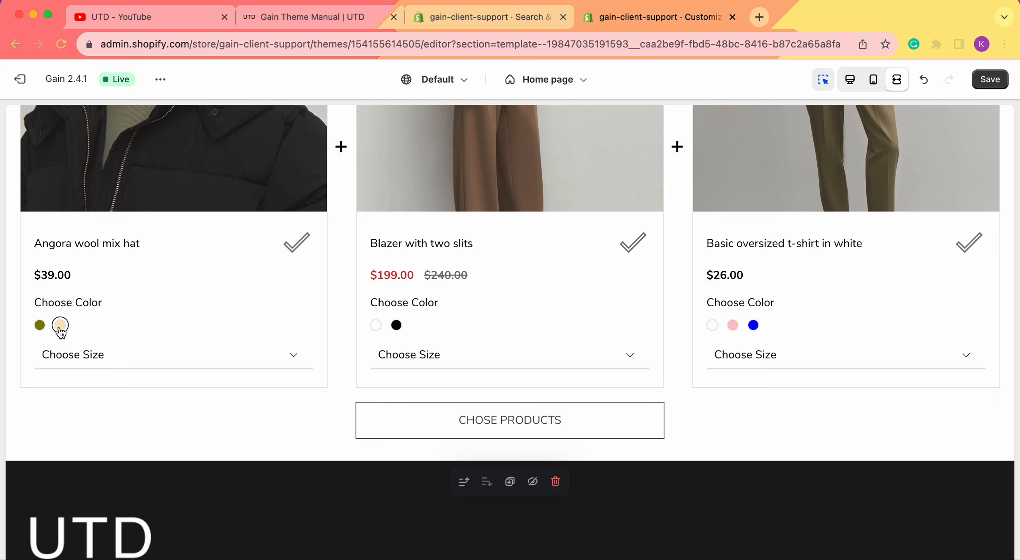
click(114, 369)
click(107, 357)
- Choose black in size XS/S for the blazer and pink in size XS/S for the oversized t-shirt in the preview
click(397, 325)
click(423, 354)
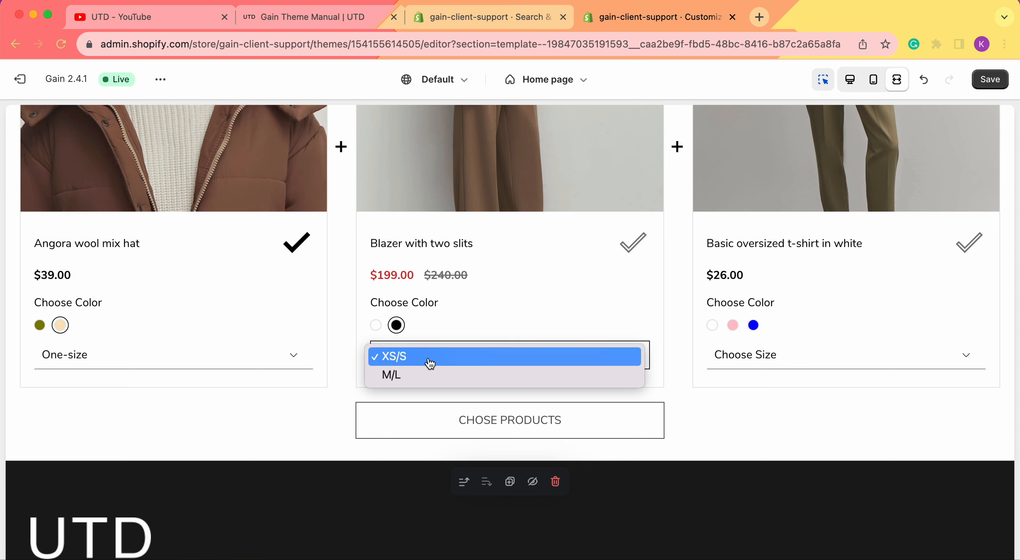
click(430, 361)
click(733, 325)
click(759, 355)
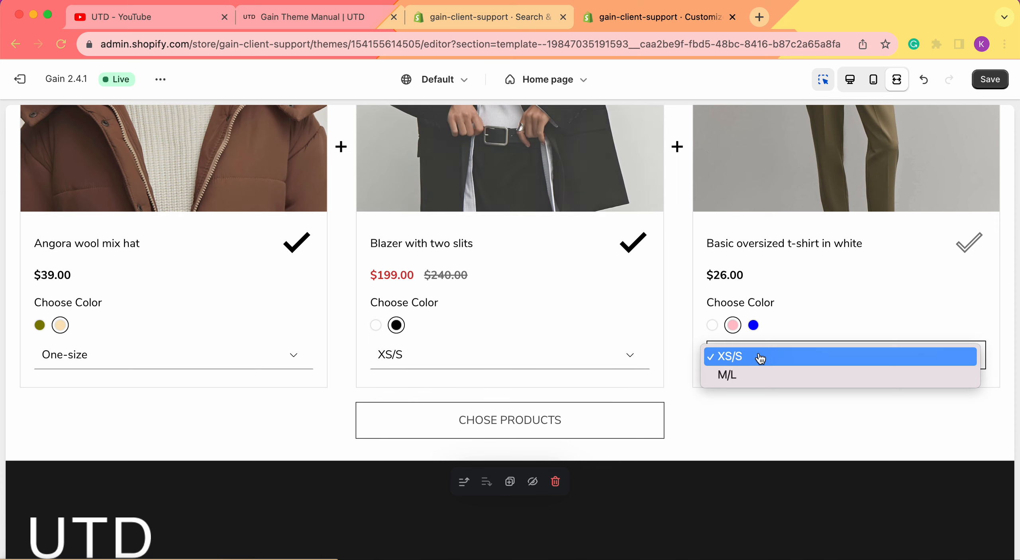
click(759, 357)
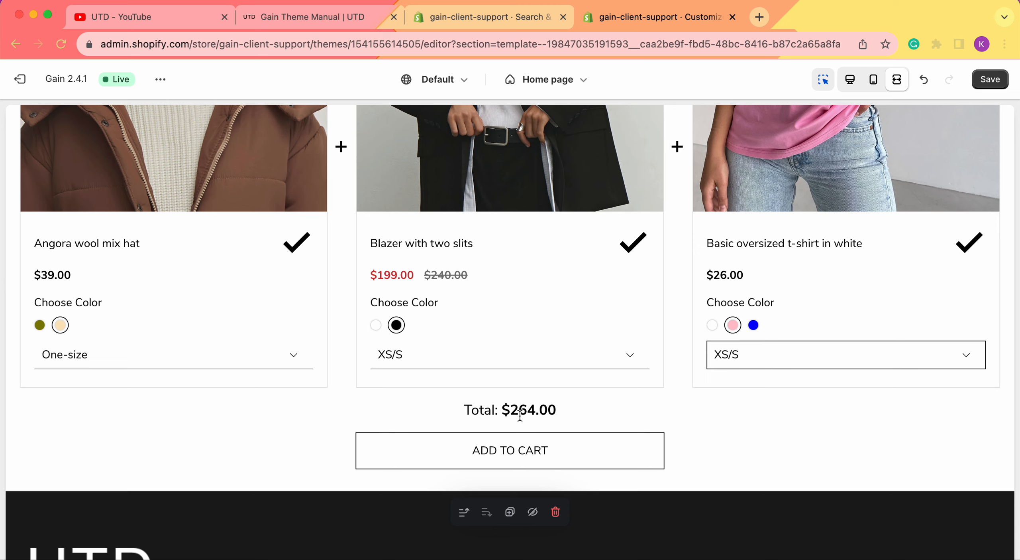
- Return the preview to desktop size and bring the section's color and layout settings into view
click(850, 80)
scroll(103, 377, down, 2)
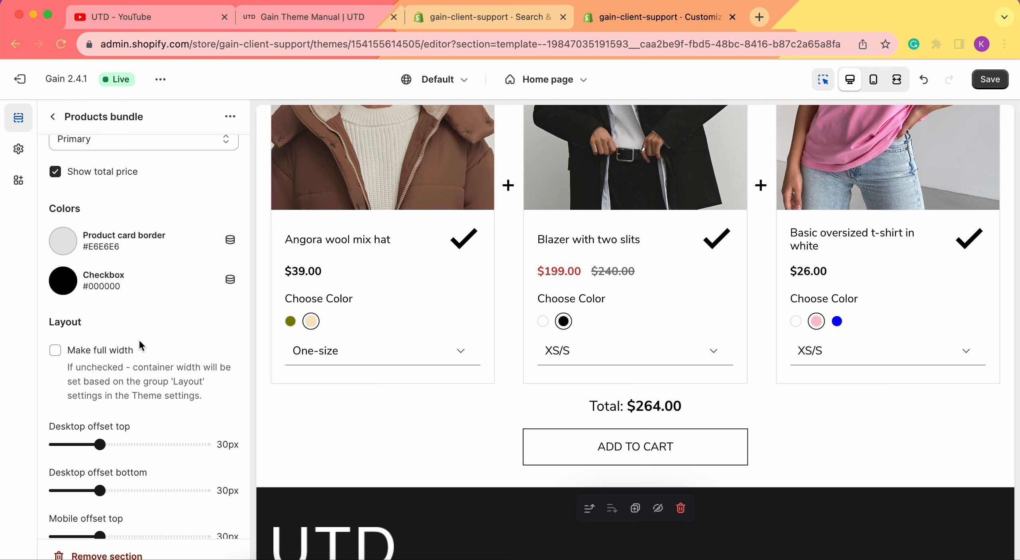
- Check the container width choices in the theme-wide layout settings, and return to the Products bundle section settings
scroll(512, 246, up, 3)
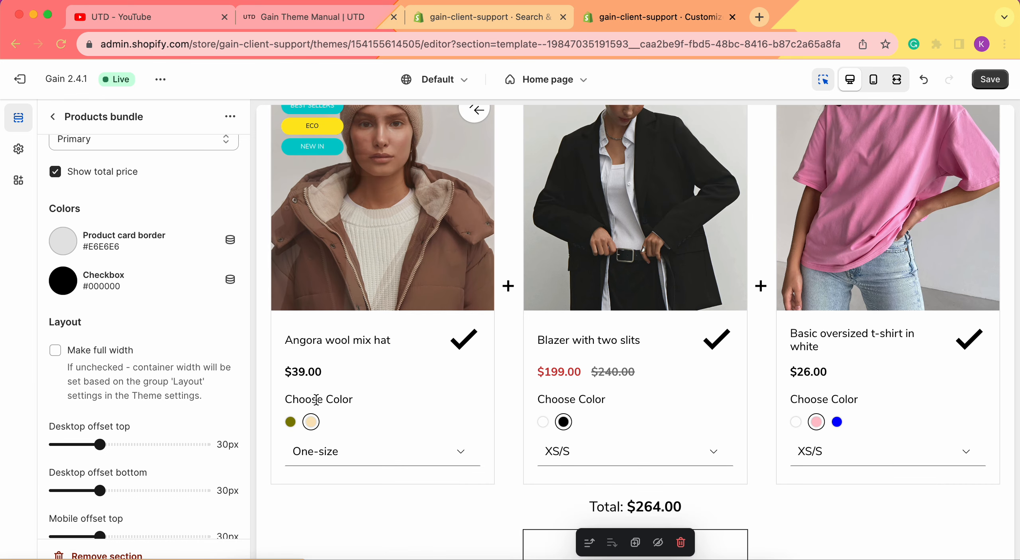
click(17, 151)
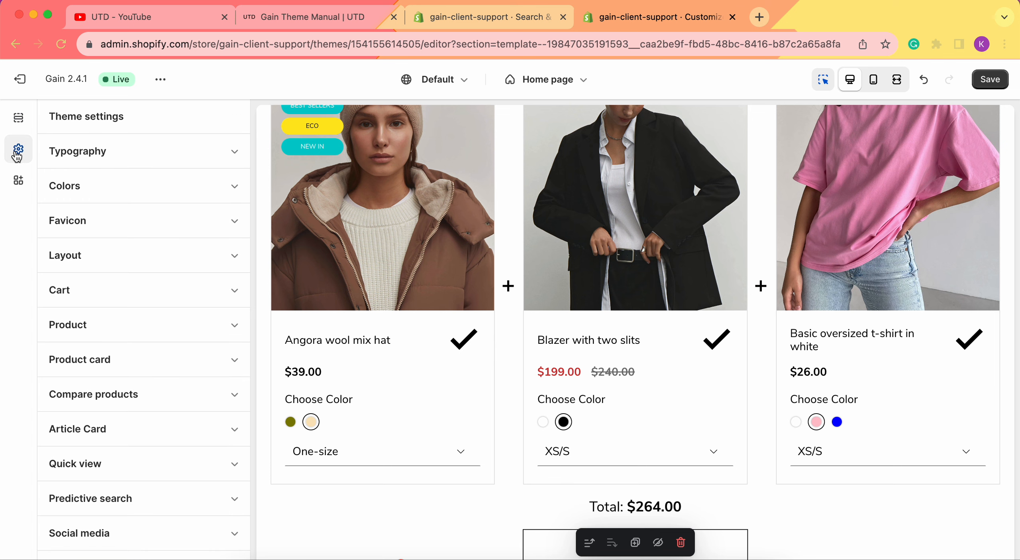
click(126, 260)
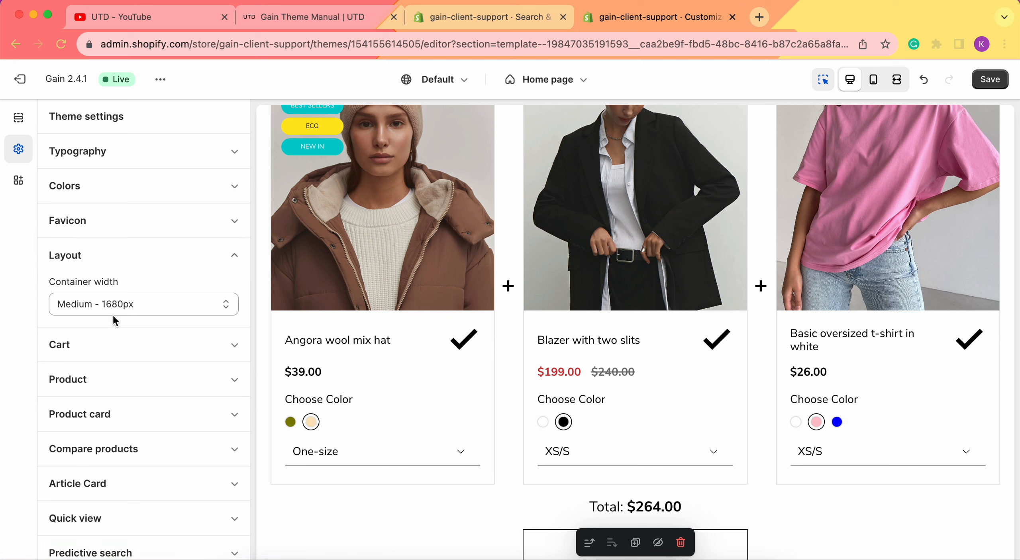
click(156, 310)
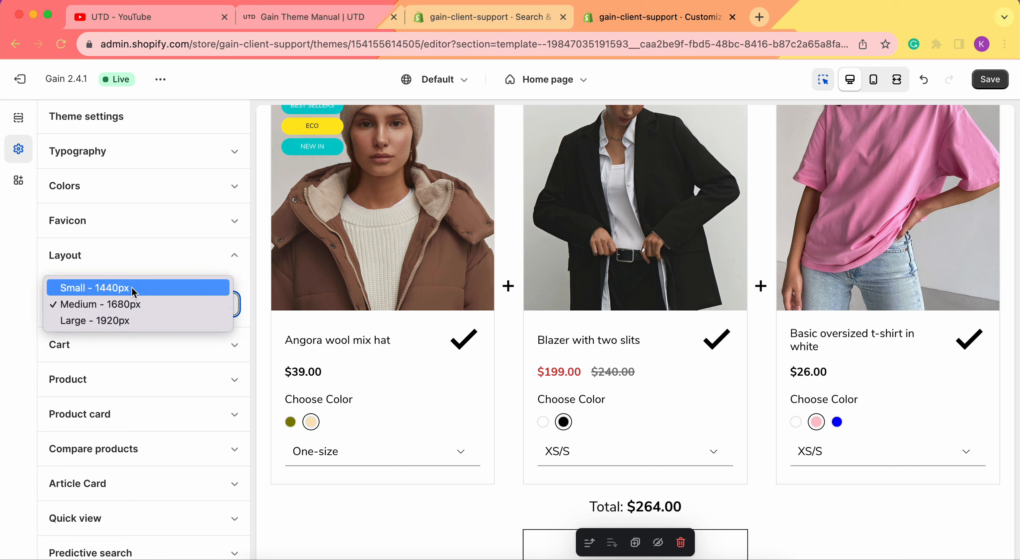
click(19, 127)
click(19, 128)
- Review the Products bundle's full-width and desktop and mobile offset settings alongside the section's spacing in the preview
scroll(183, 326, down, 10)
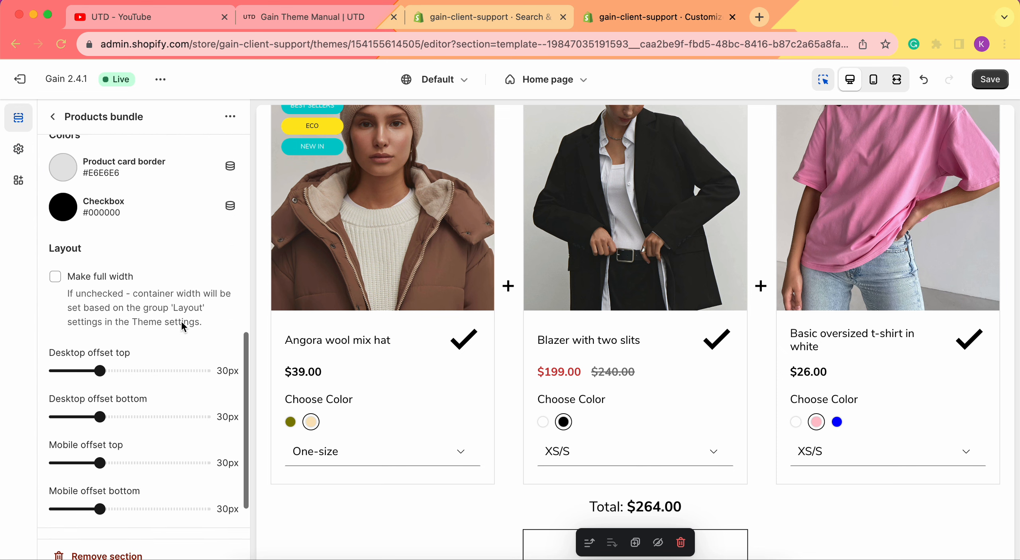
scroll(77, 282, down, 3)
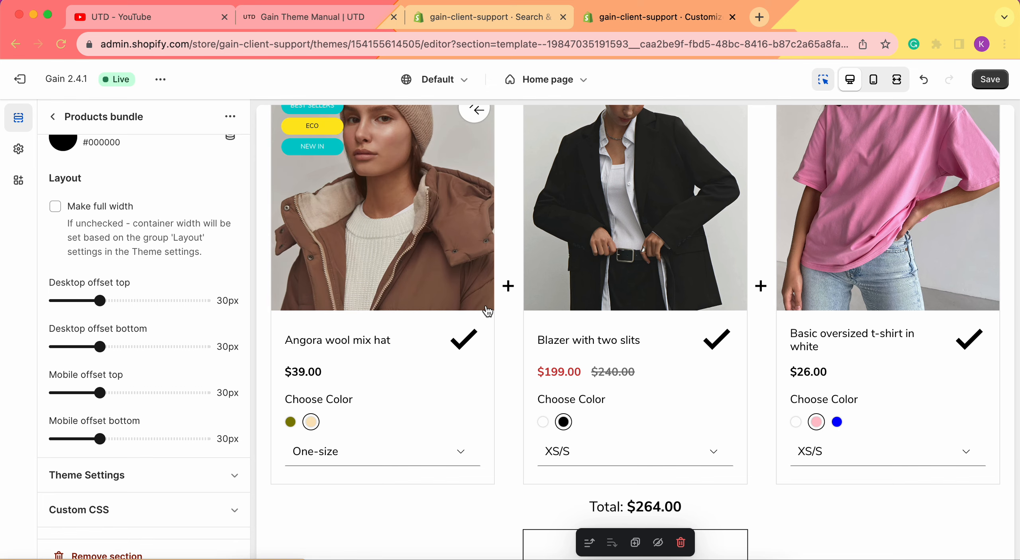
scroll(485, 311, down, 3)
scroll(529, 469, up, 8)
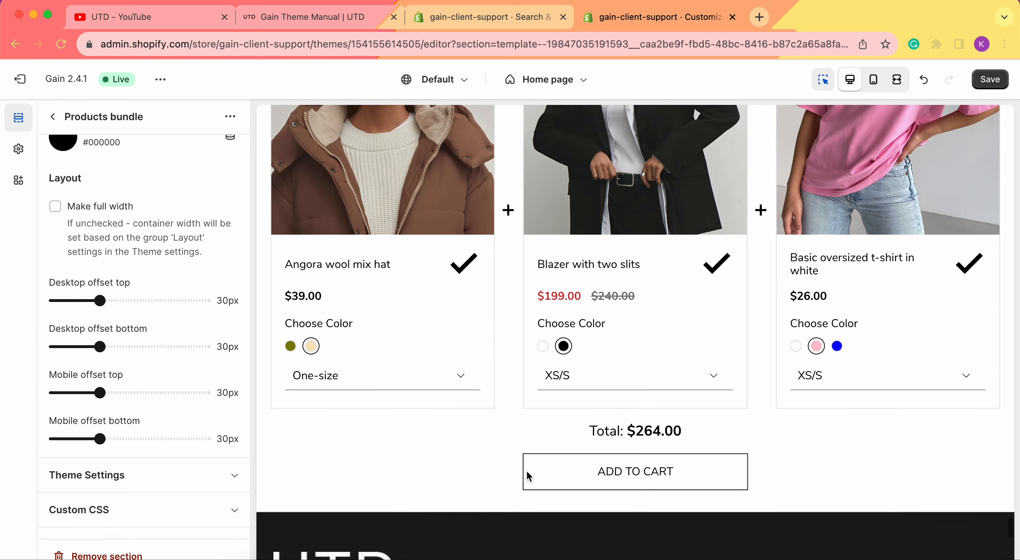
scroll(570, 224, down, 3)
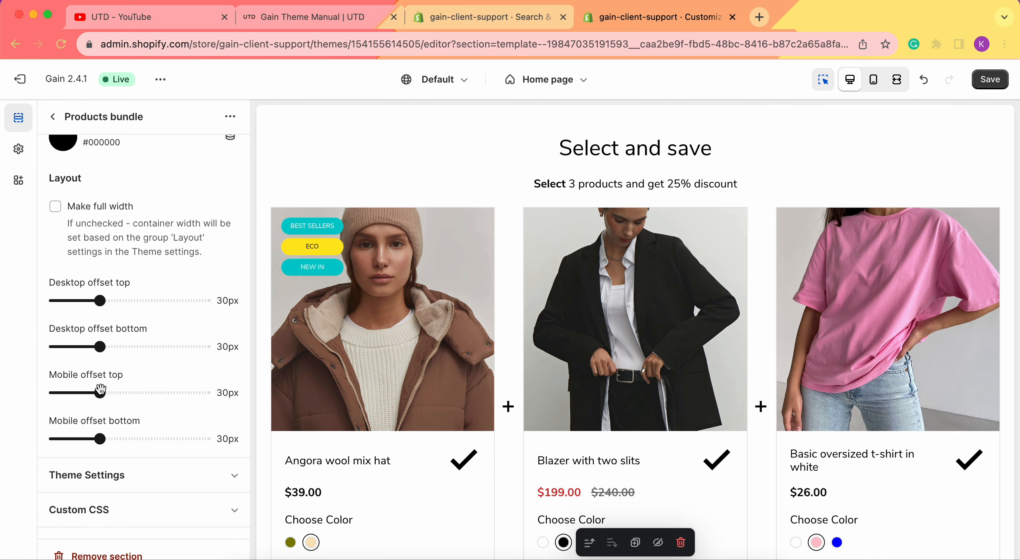
- Try a desktop bottom offset of 0 px for the bundle section in the preview, and set it to 31 px
drag(100, 346, 23, 346)
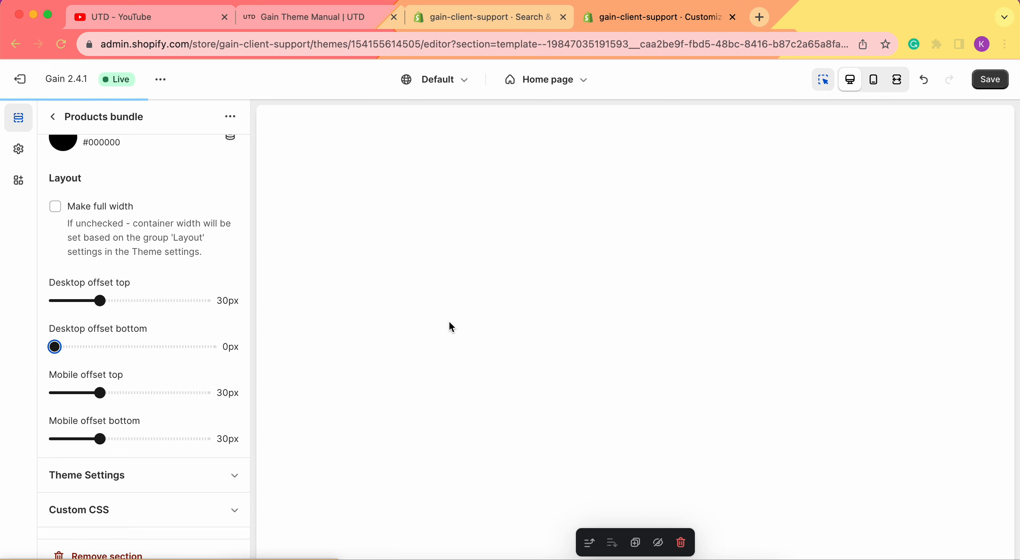
scroll(450, 326, down, 4)
scroll(450, 326, down, 1)
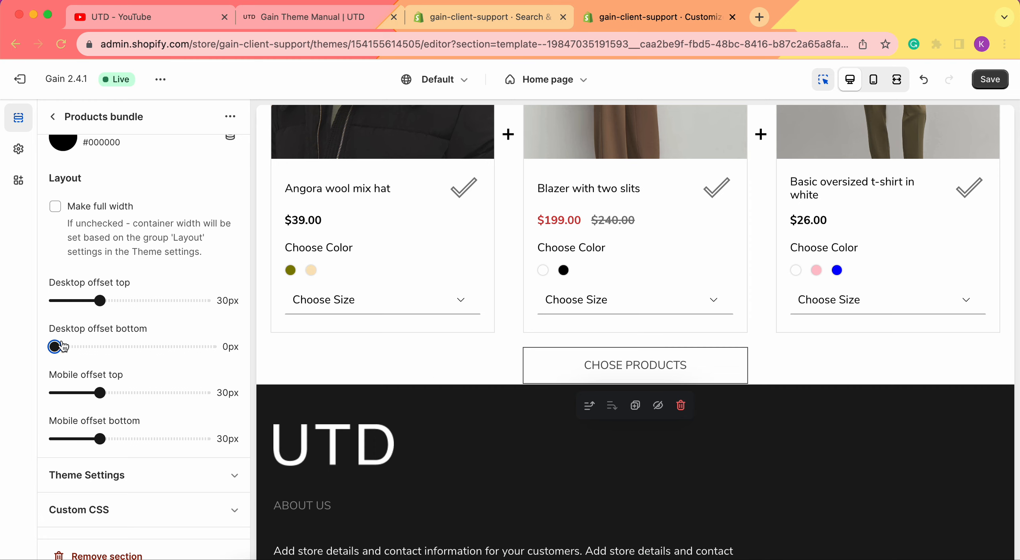
drag(60, 347, 102, 346)
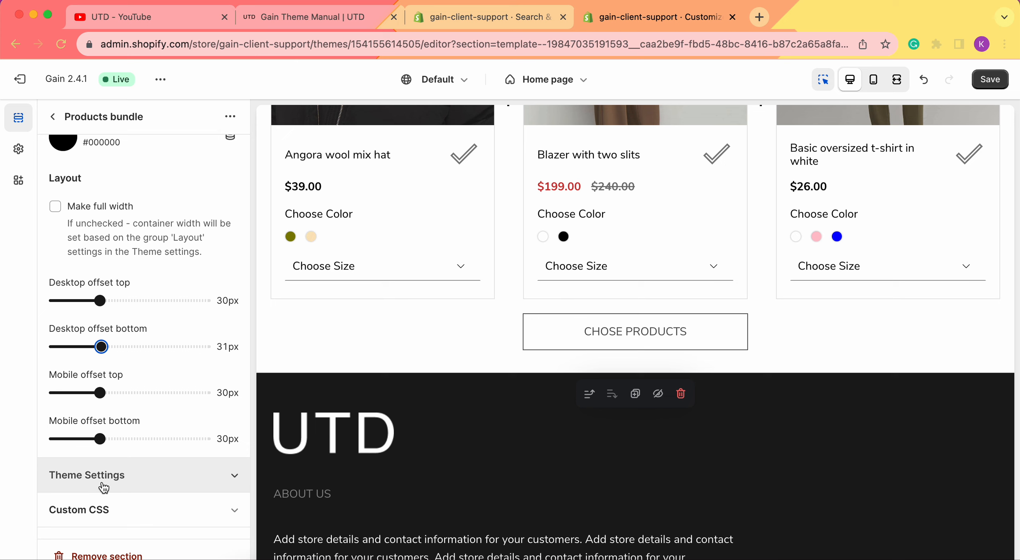
- Expand the bundle section's Theme Settings and check the fit choices for product images, keeping Native size
click(133, 479)
scroll(127, 358, down, 7)
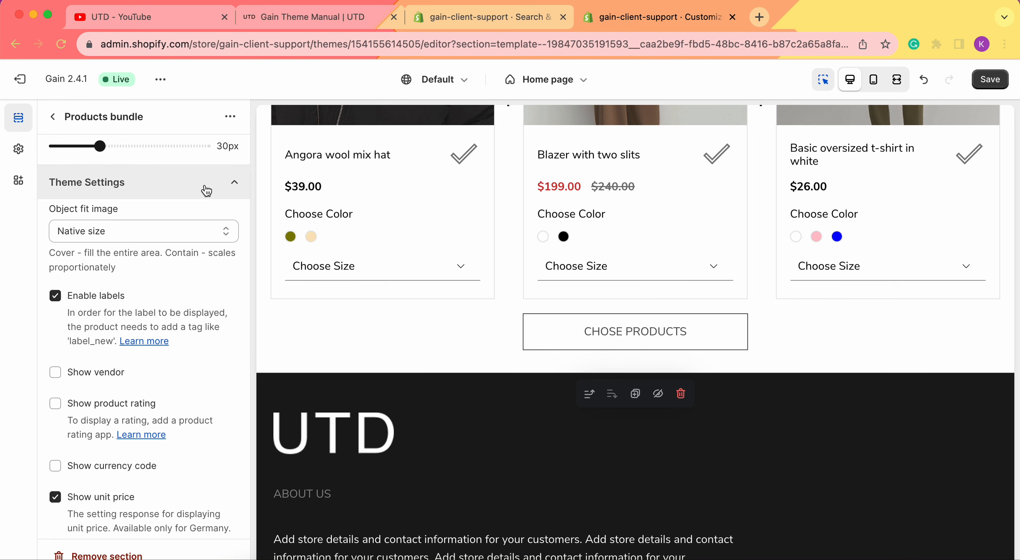
scroll(517, 225, up, 5)
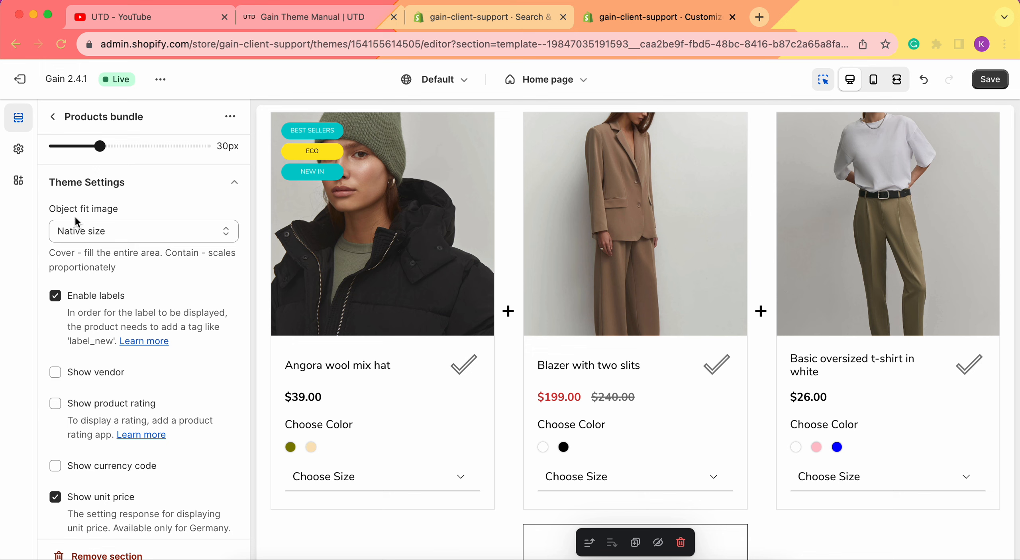
click(112, 230)
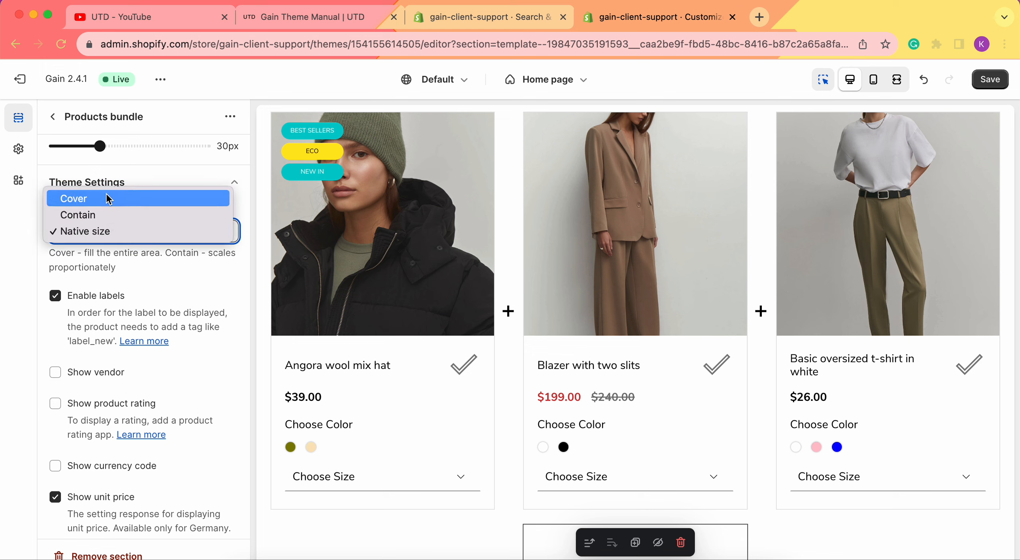
click(15, 294)
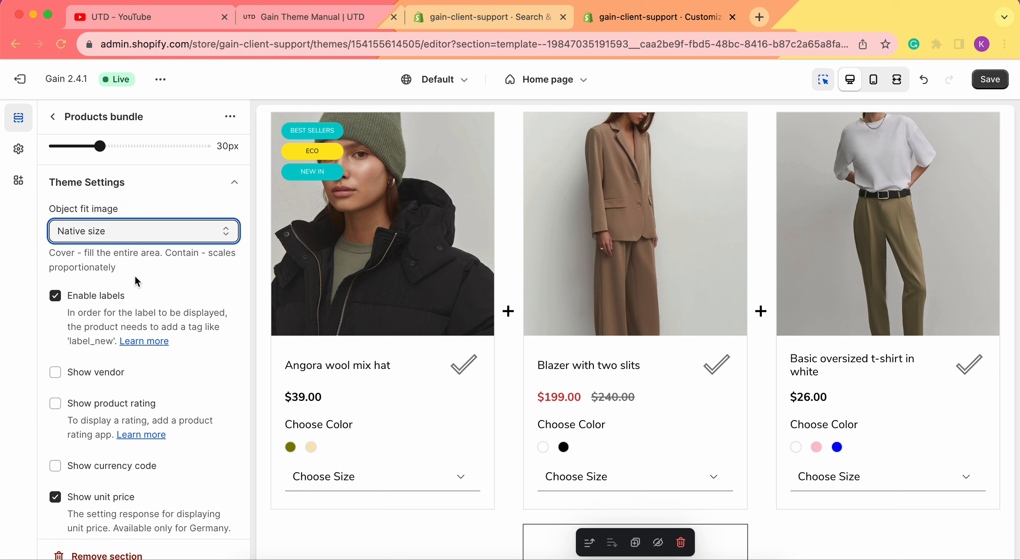
- Review the image fit, label, vendor, rating and price options against the bundle's product cards in the preview
scroll(136, 281, down, 2)
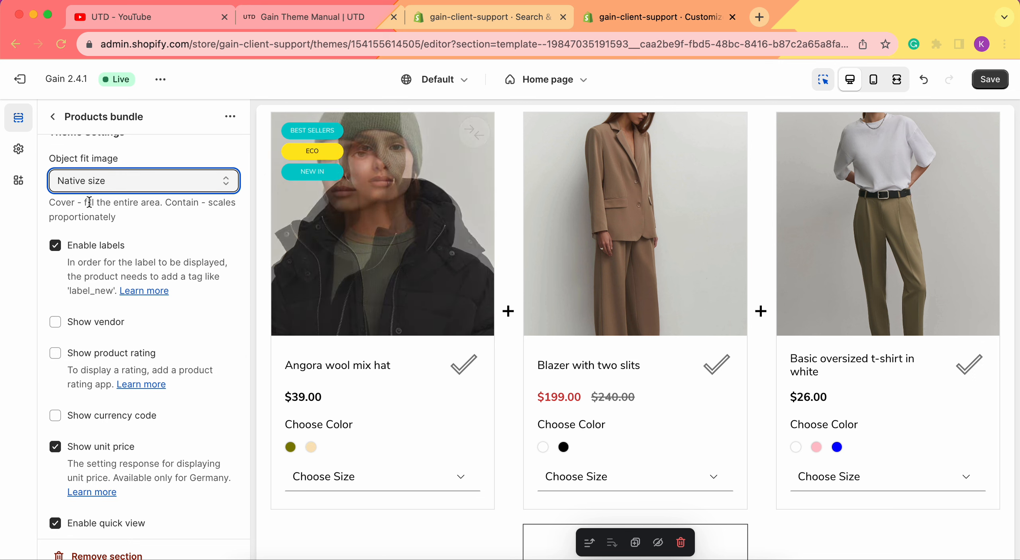
scroll(104, 183, up, 2)
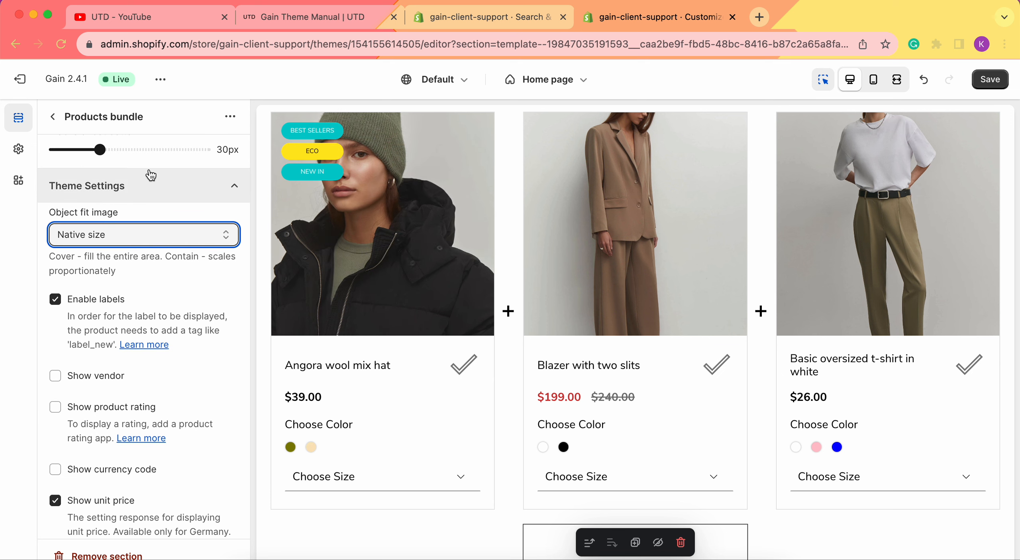
scroll(150, 175, down, 2)
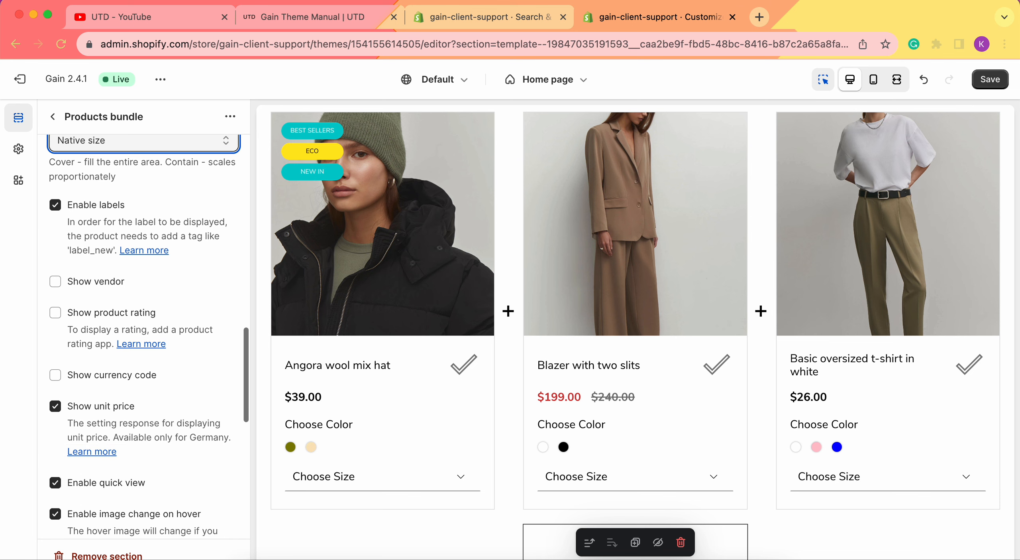
scroll(90, 340, up, 1)
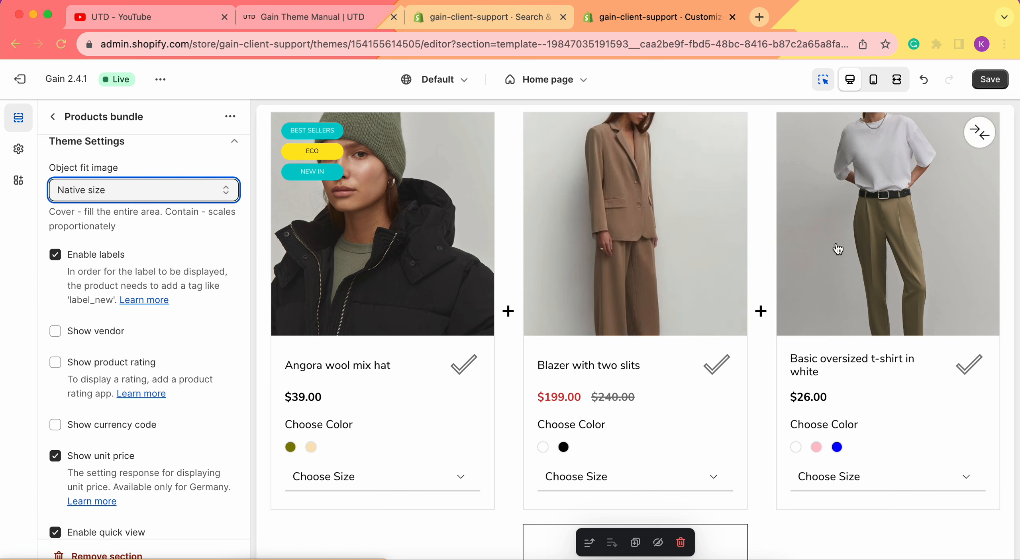
scroll(335, 191, up, 1)
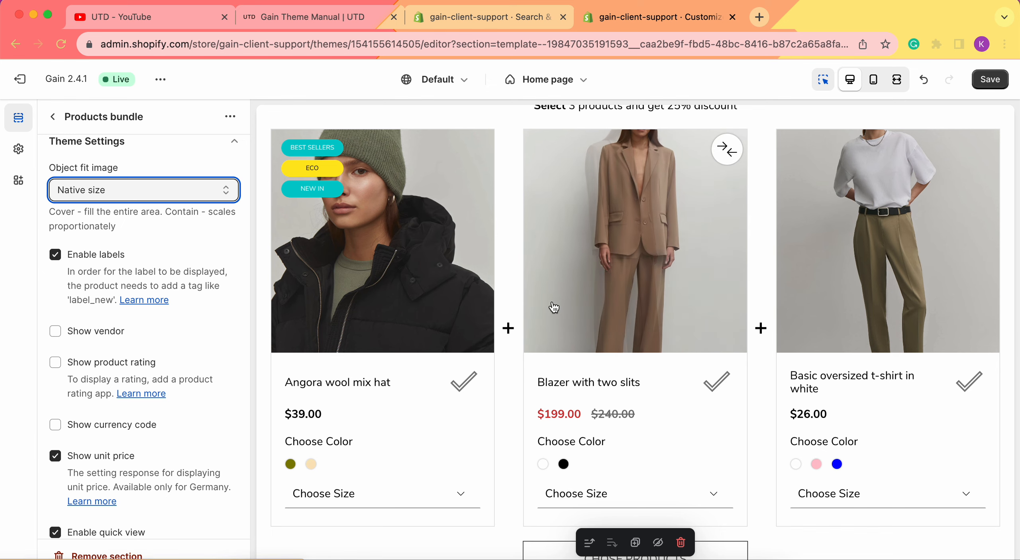
- Compare the product cards in the Trending products and Product banner sections with those in the bundle section
scroll(551, 299, up, 4)
scroll(552, 300, down, 20)
scroll(552, 300, up, 8)
scroll(553, 302, up, 10)
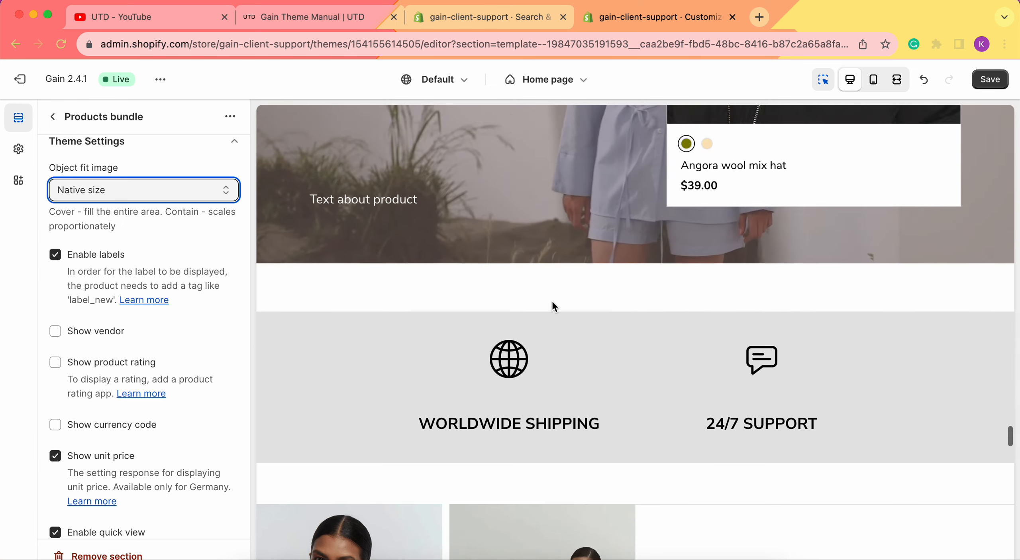
scroll(553, 302, down, 6)
scroll(903, 159, up, 2)
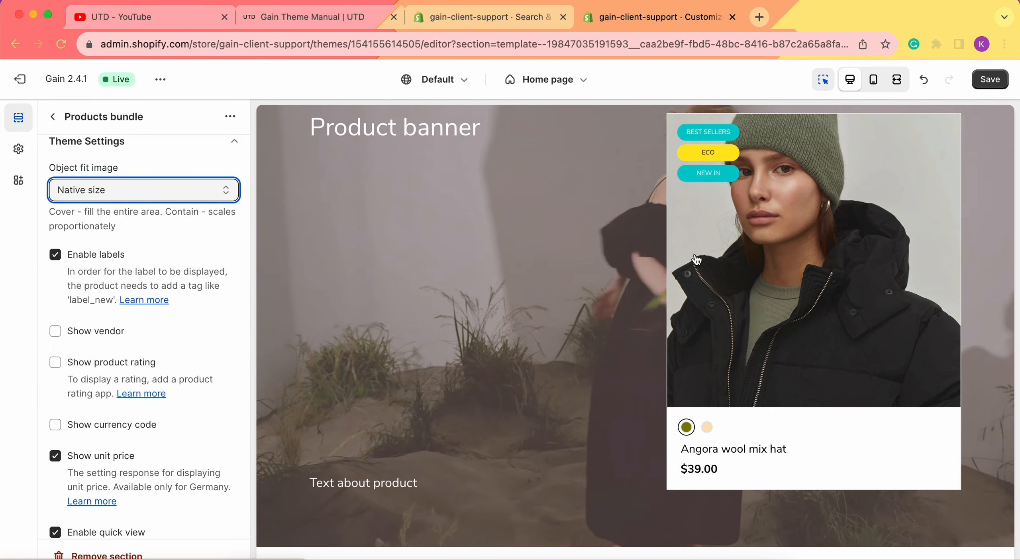
scroll(739, 203, up, 8)
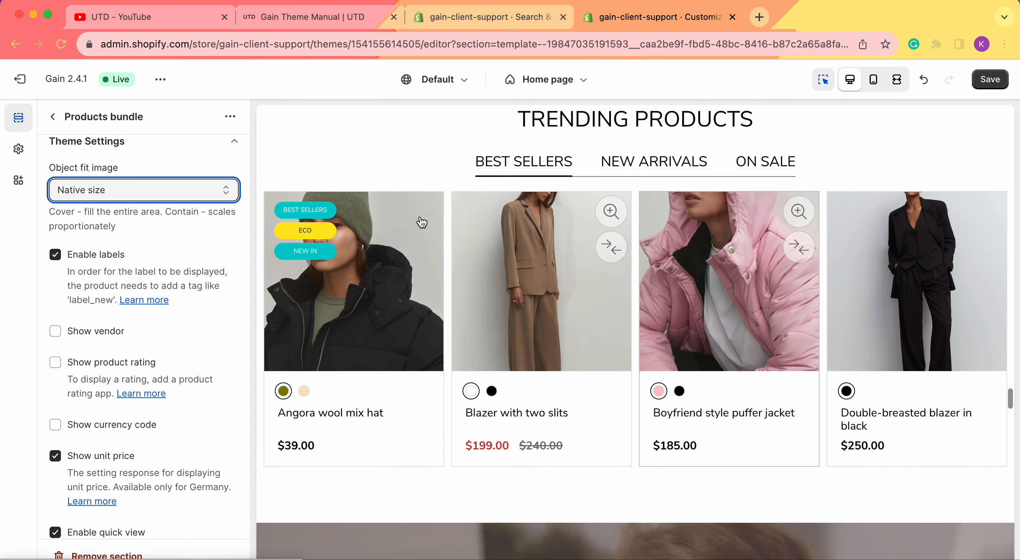
scroll(601, 361, down, 10)
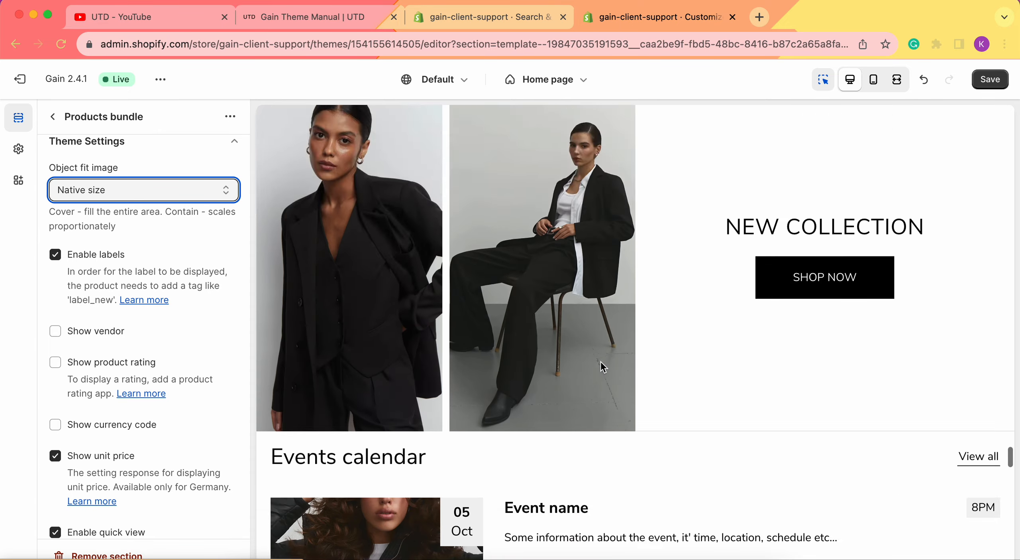
scroll(574, 342, down, 15)
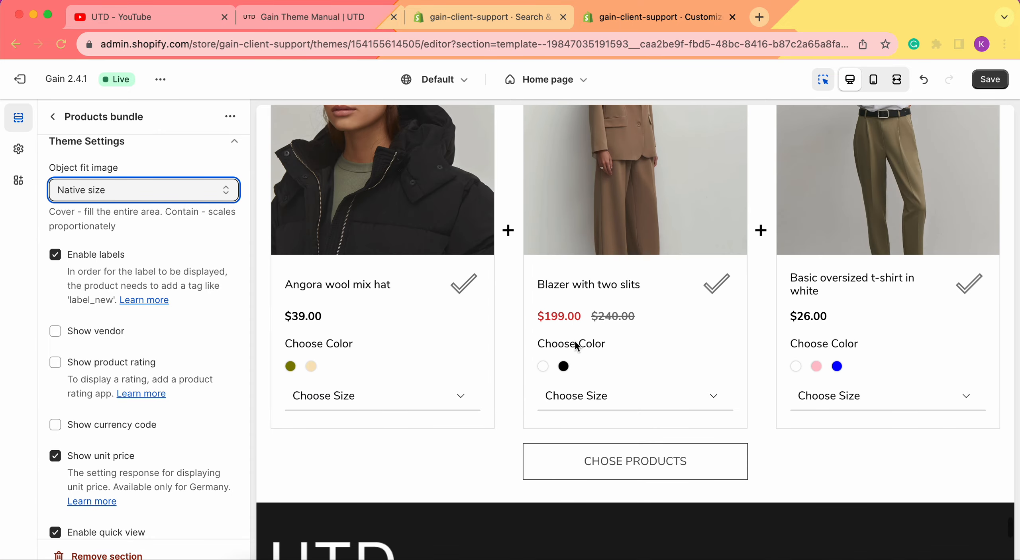
scroll(576, 345, up, 3)
scroll(398, 246, up, 1)
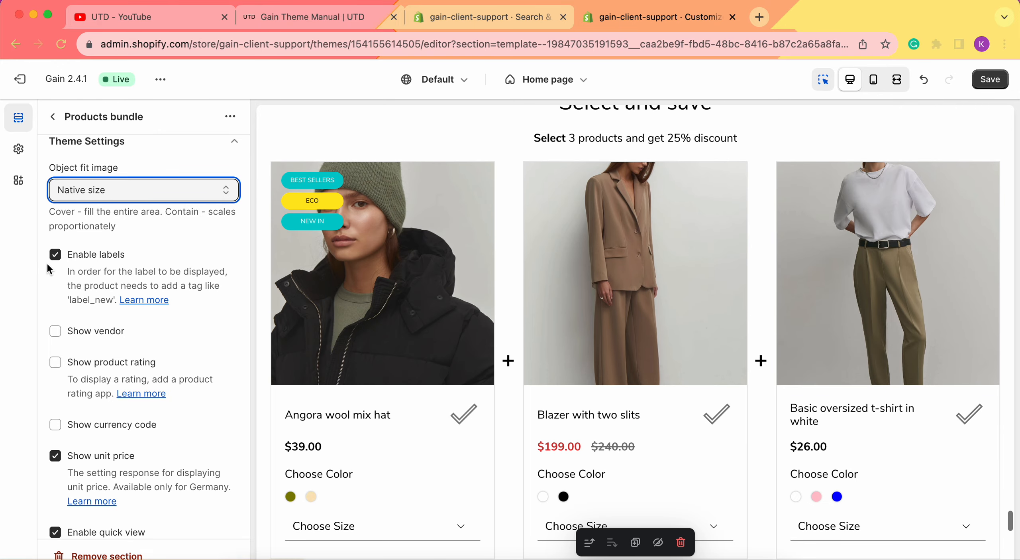
- Disable product labels and check the cards in the bundle, Product banner and Trending products sections
click(56, 255)
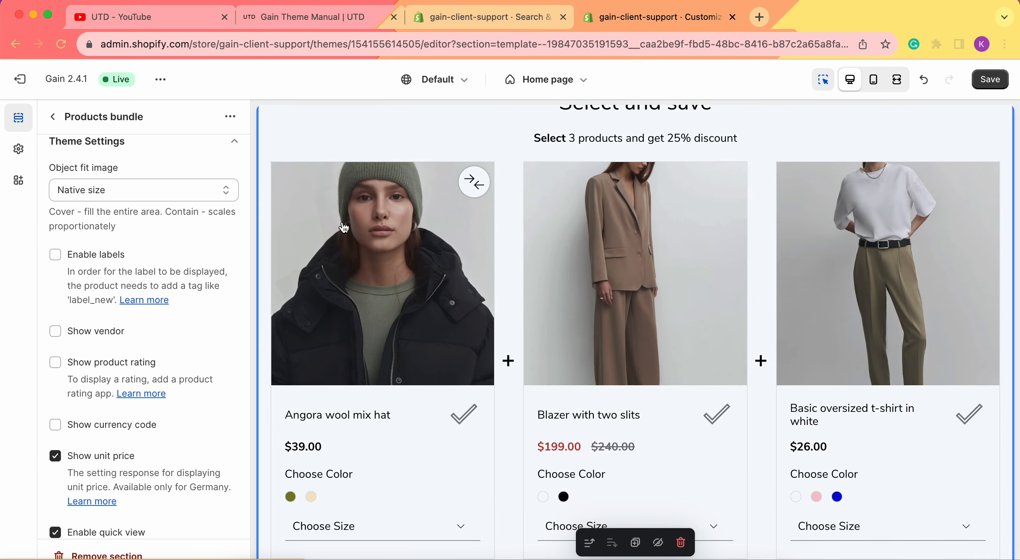
scroll(416, 241, up, 20)
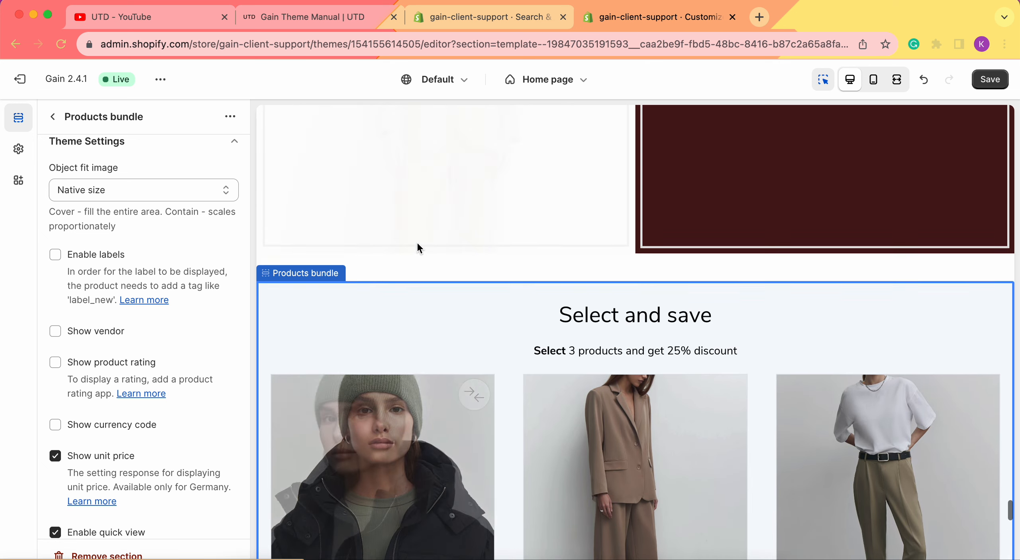
scroll(417, 242, up, 10)
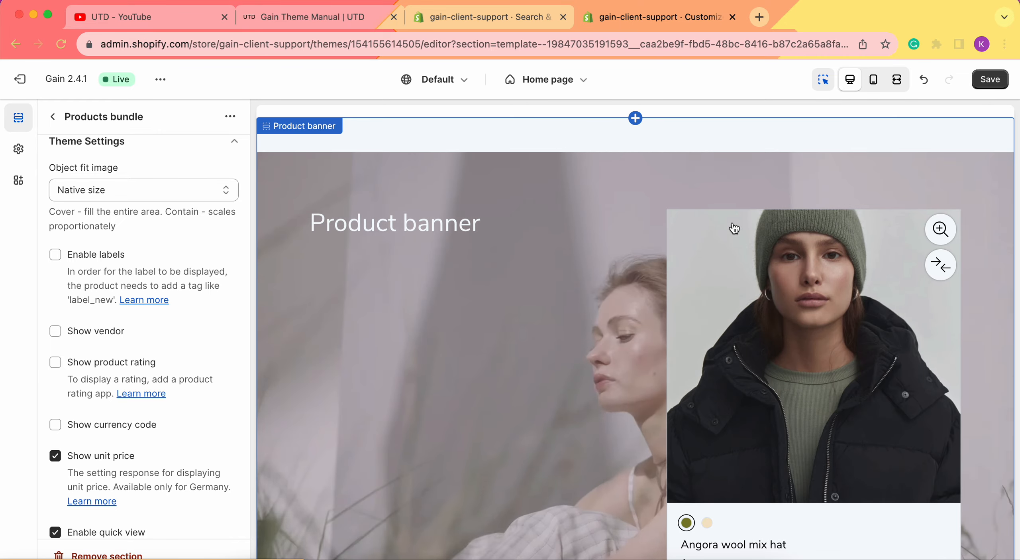
scroll(740, 370, up, 5)
scroll(515, 364, up, 3)
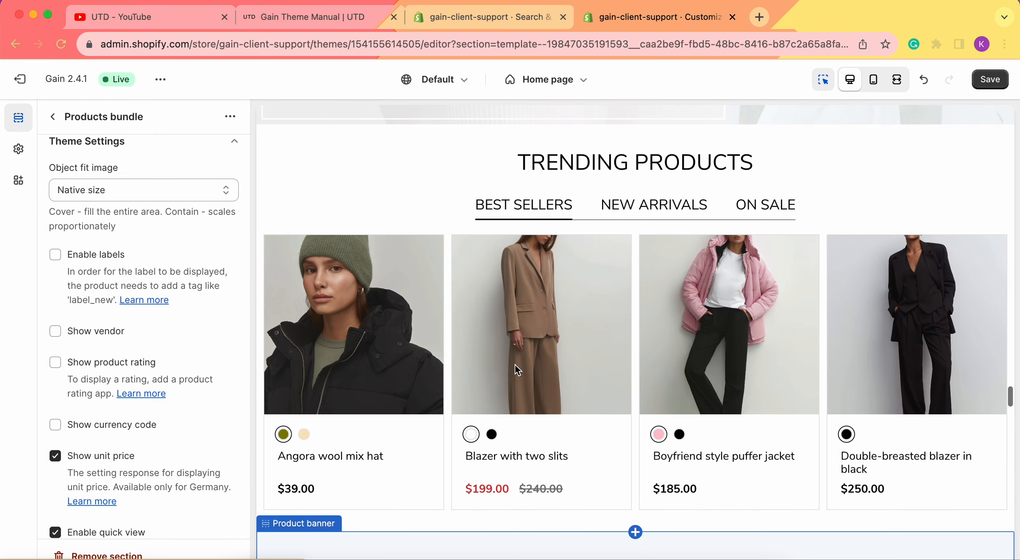
- Return the preview to the bundle section and enable product labels again
scroll(348, 275, down, 10)
scroll(347, 276, down, 20)
scroll(348, 276, up, 9)
scroll(348, 277, down, 1)
scroll(349, 281, down, 1)
click(55, 255)
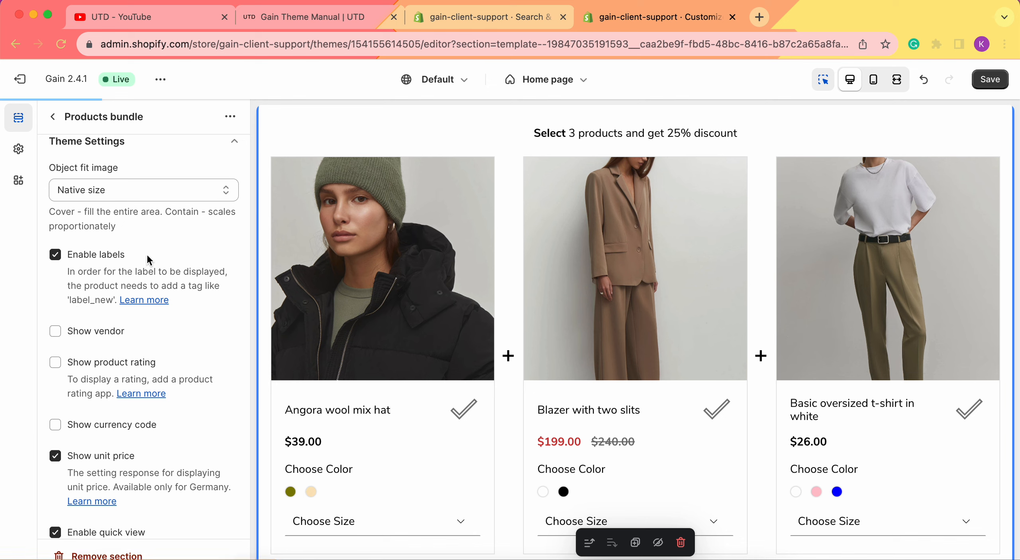
- Show the vendor, product rating and currency code on the bundle's product cards and check them in the preview
scroll(99, 275, down, 3)
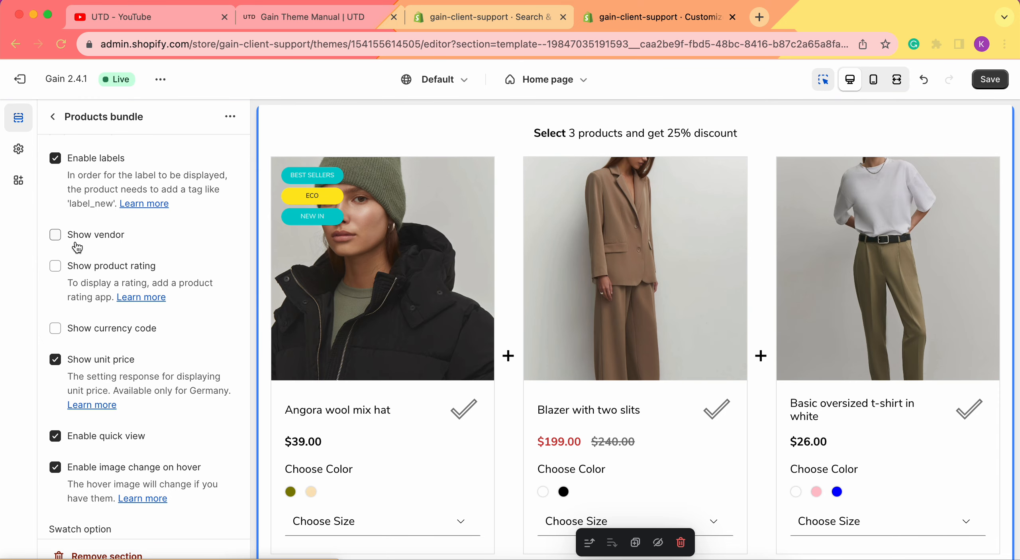
scroll(113, 243, down, 1)
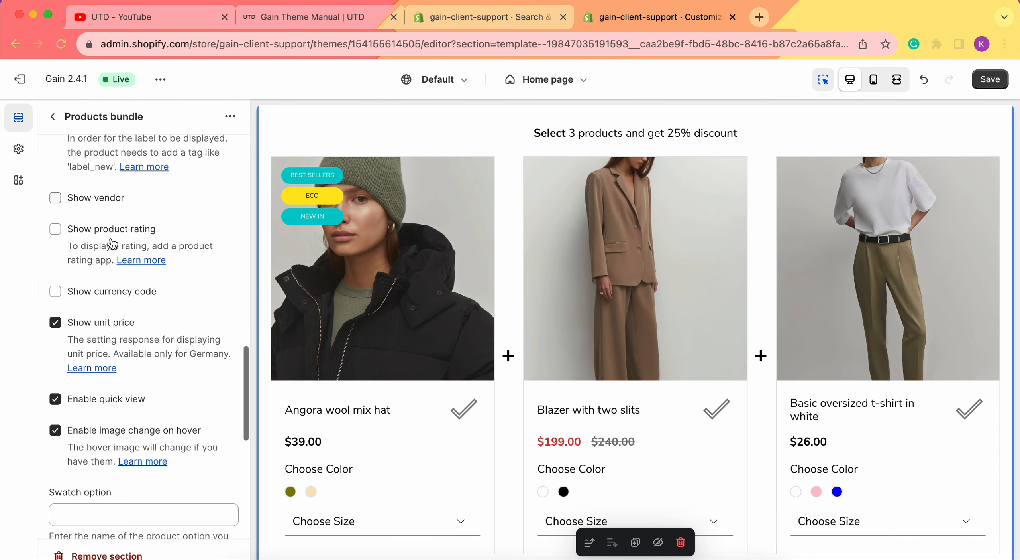
scroll(144, 242, down, 1)
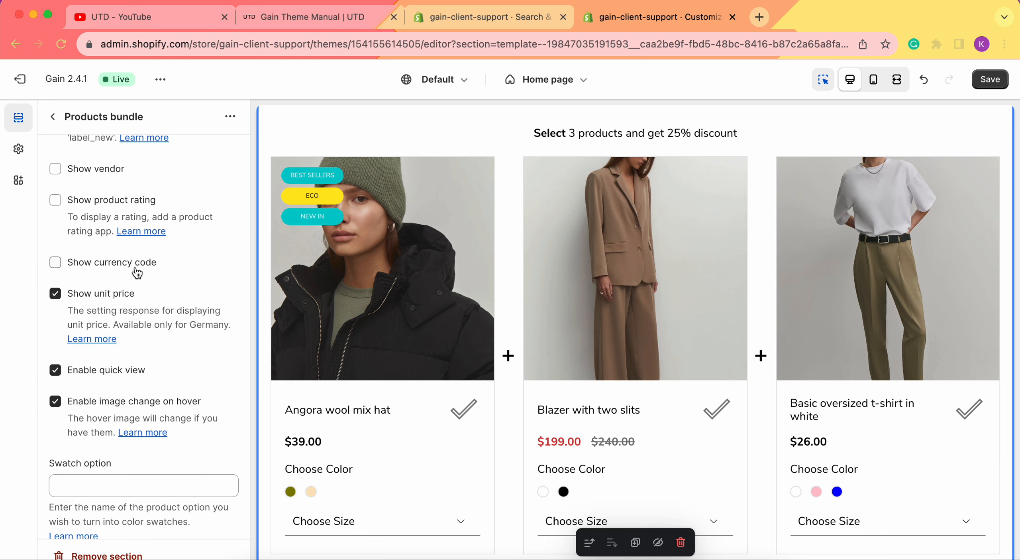
scroll(347, 351, down, 1)
scroll(150, 303, up, 1)
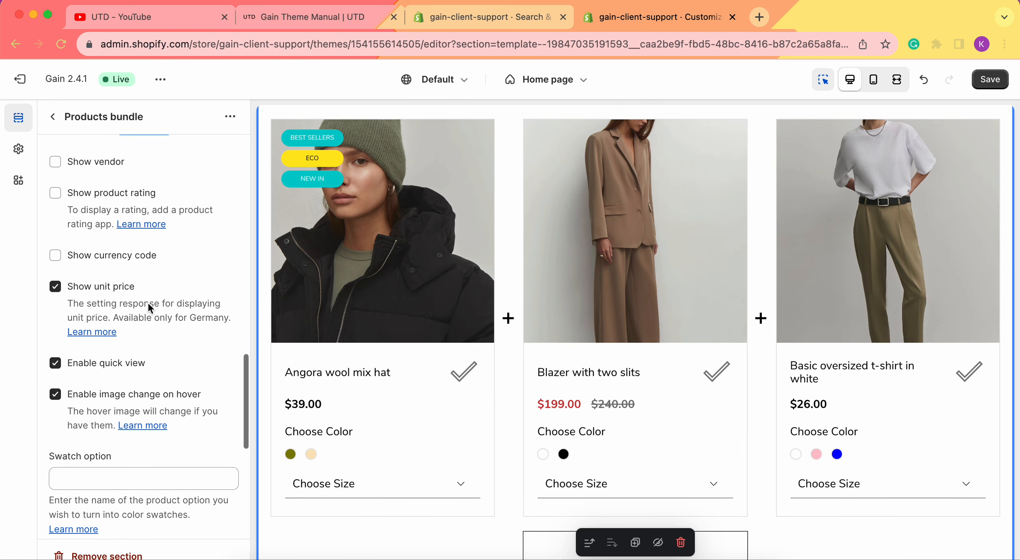
scroll(104, 222, up, 1)
click(58, 192)
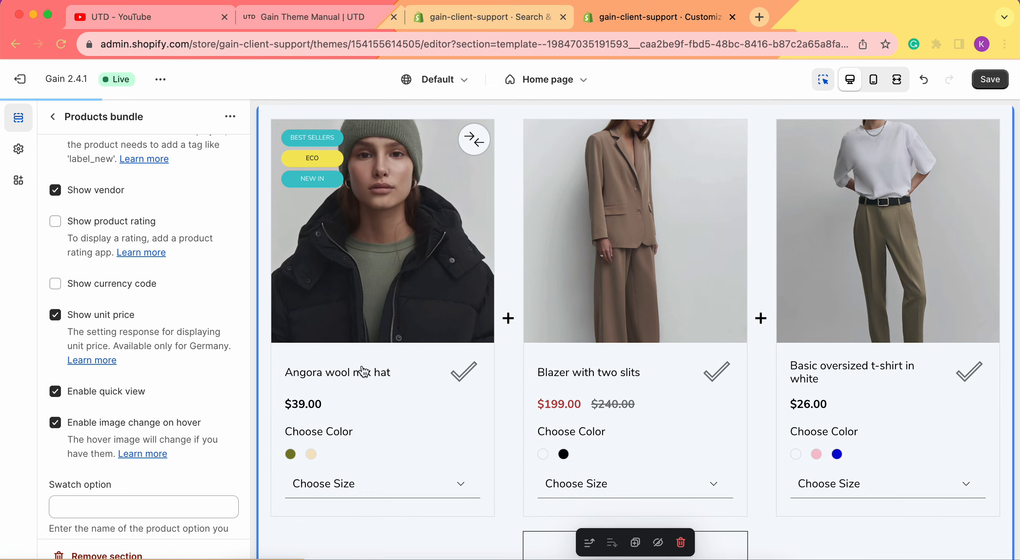
scroll(418, 464, down, 3)
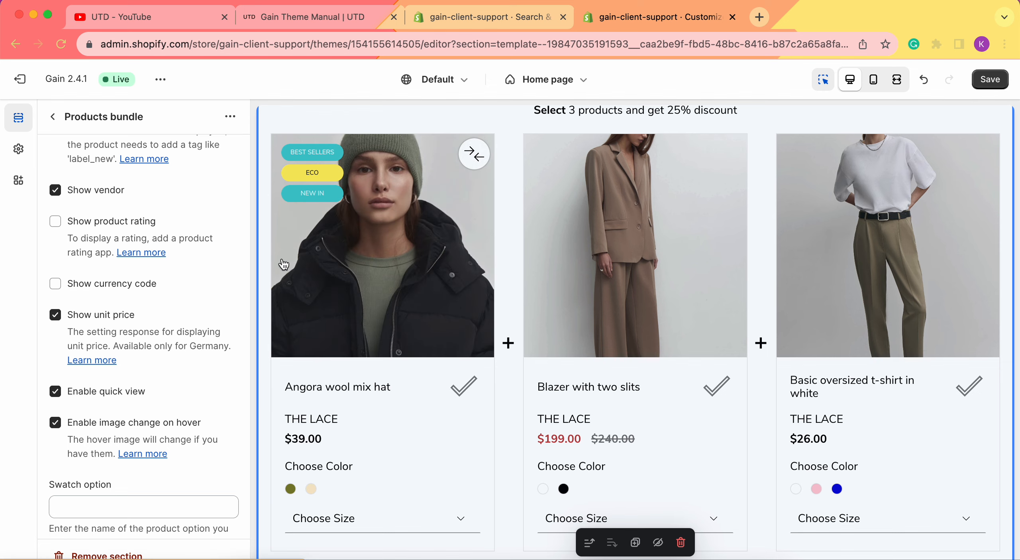
click(56, 222)
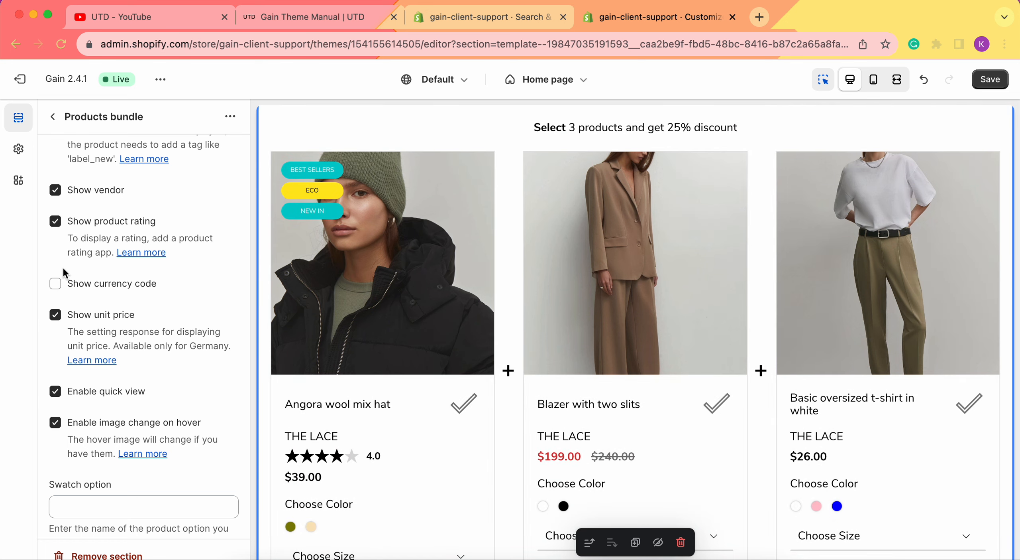
click(55, 285)
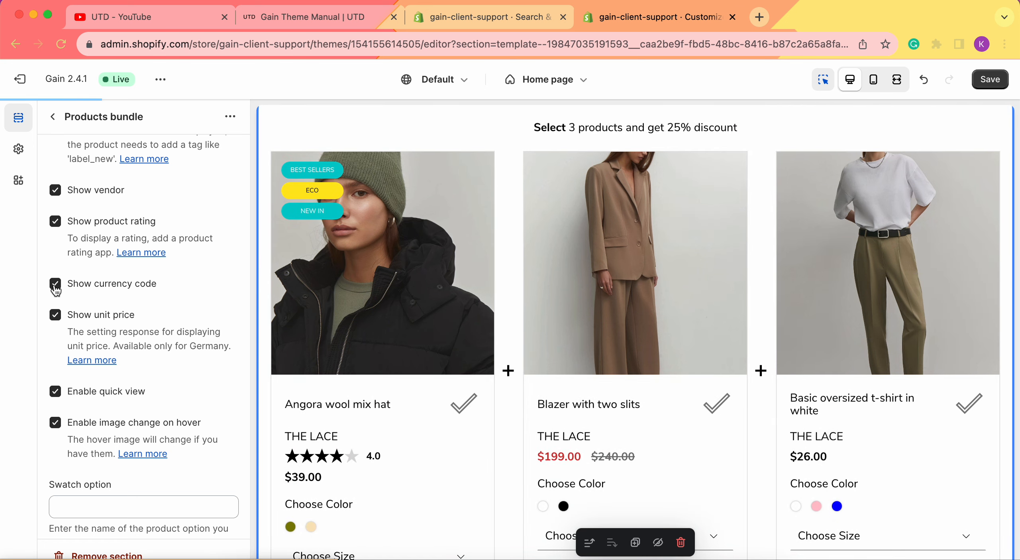
scroll(459, 199, down, 1)
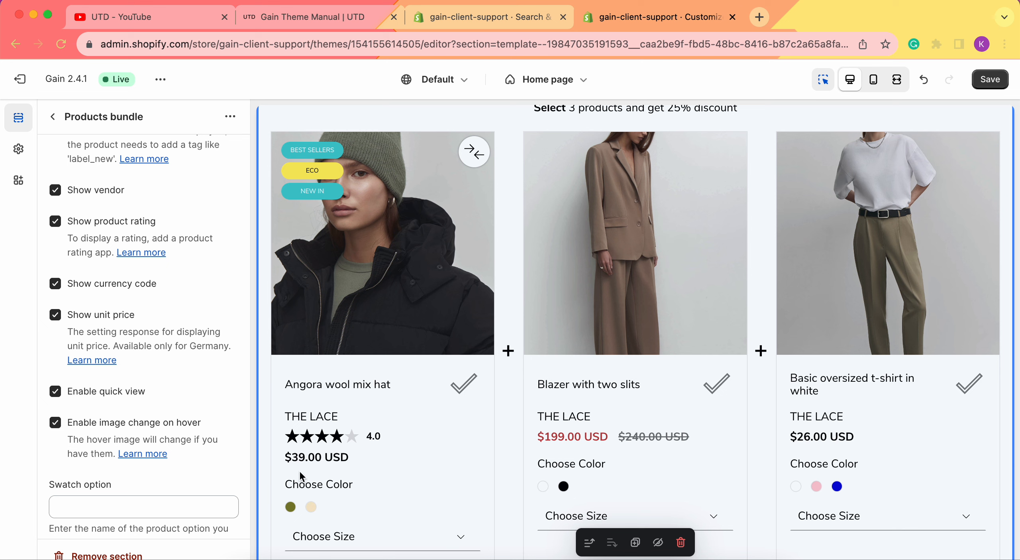
- Turn the currency code, product rating and vendor off again for the bundle's product cards
click(56, 284)
click(56, 222)
click(56, 190)
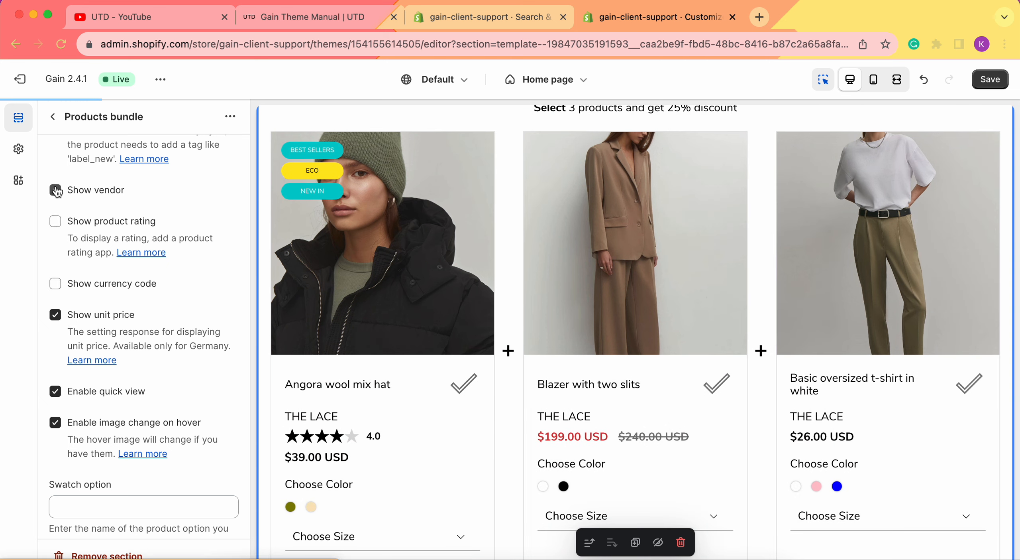
- Check how quick view works on the Product banner card compared with the bundle's product cards
scroll(122, 333, down, 1)
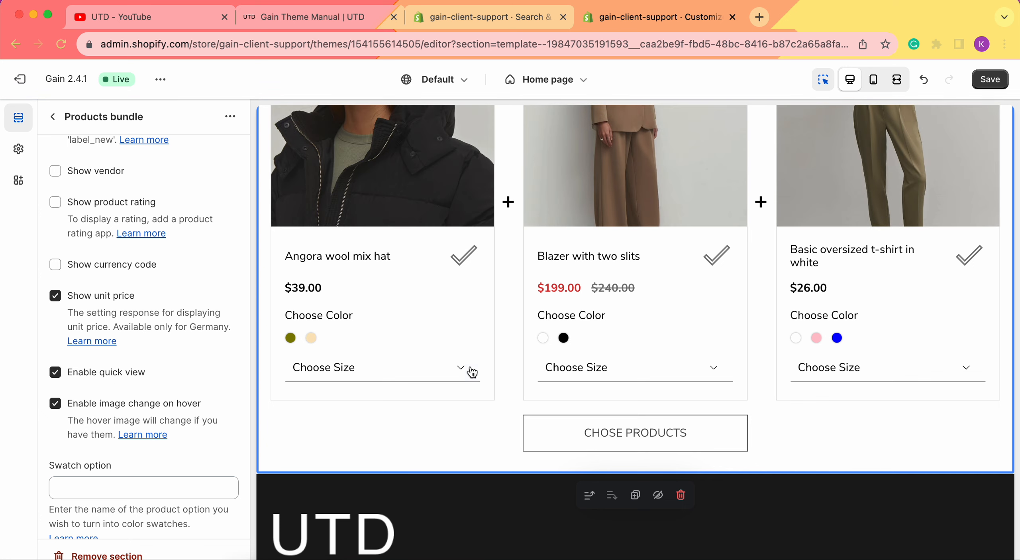
scroll(471, 368, up, 4)
scroll(462, 297, up, 20)
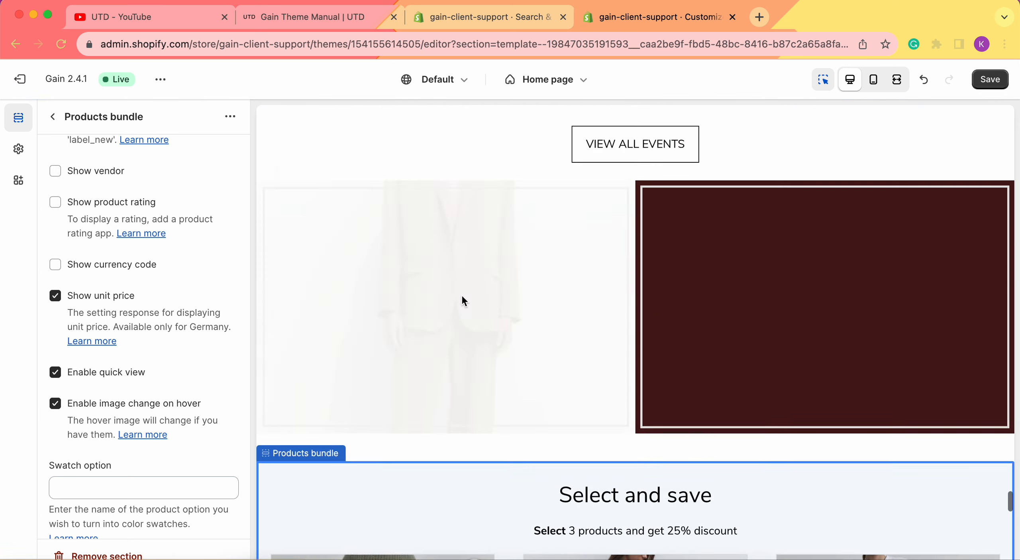
scroll(462, 294, up, 10)
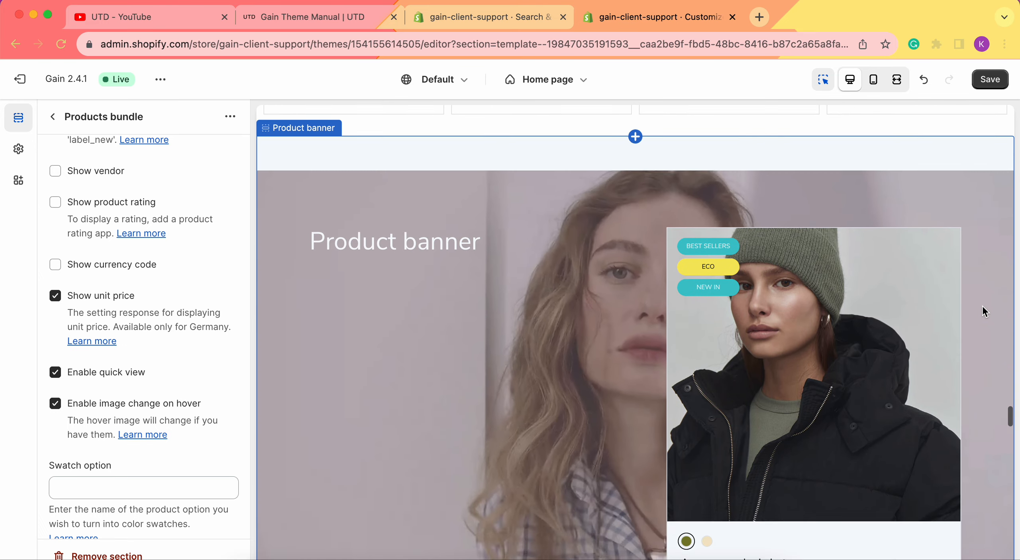
scroll(985, 310, down, 1)
mouse_move(905, 285)
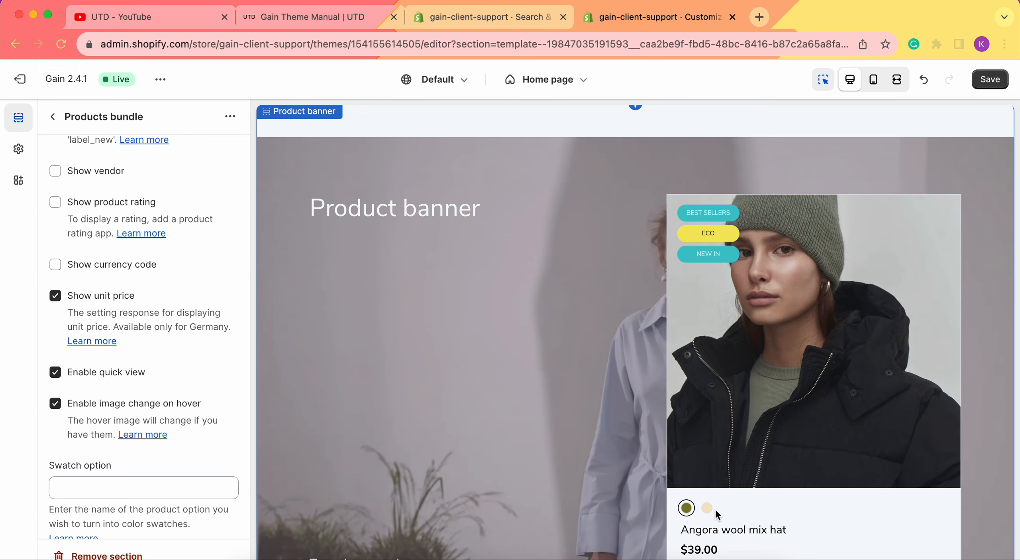
mouse_move(742, 332)
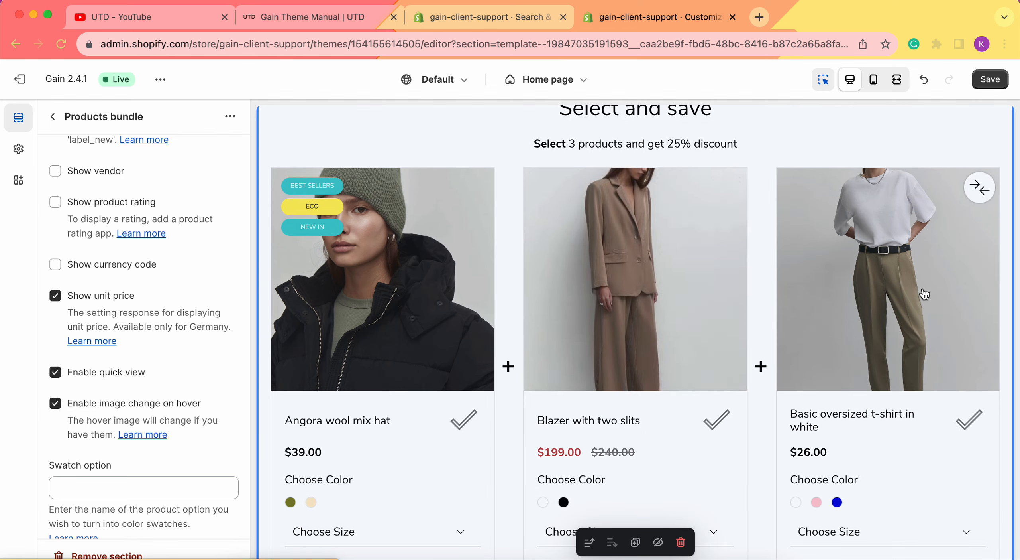
- Check the image change on hover on the bundle's Angora wool mix hat card
mouse_move(451, 228)
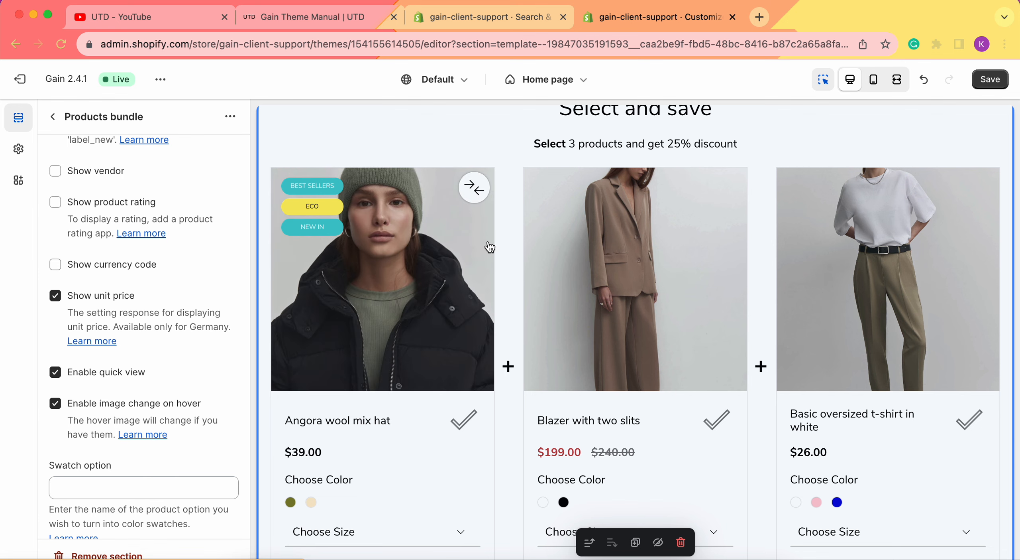
scroll(614, 168, up, 1)
scroll(164, 237, down, 3)
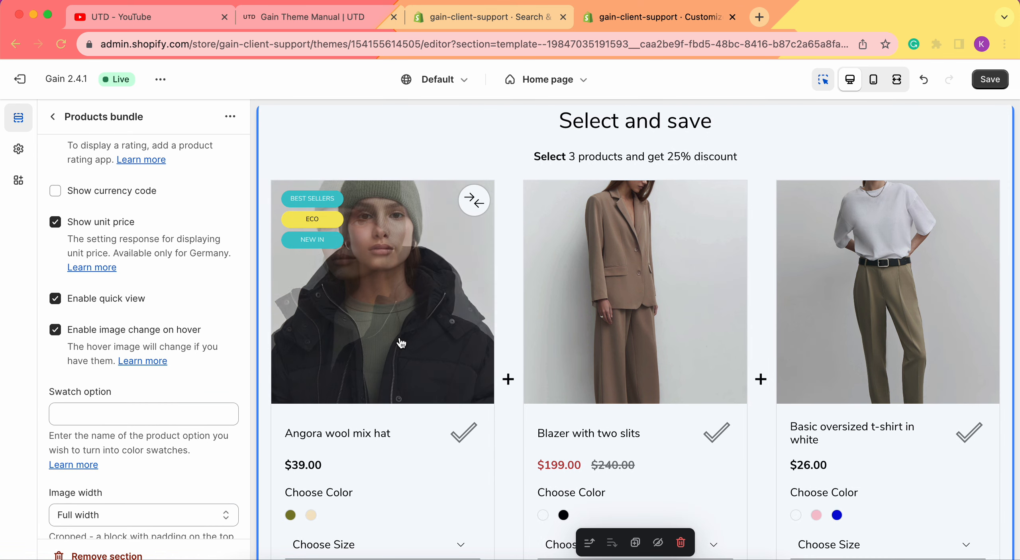
mouse_move(407, 324)
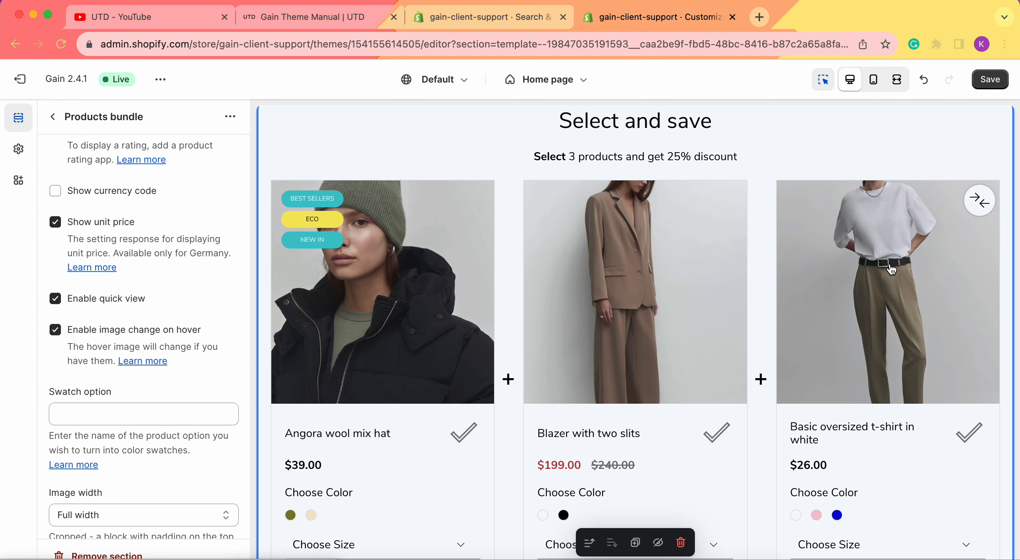
- Review the Swatch option setting against the color swatches on the bundle's product cards
scroll(221, 197, down, 5)
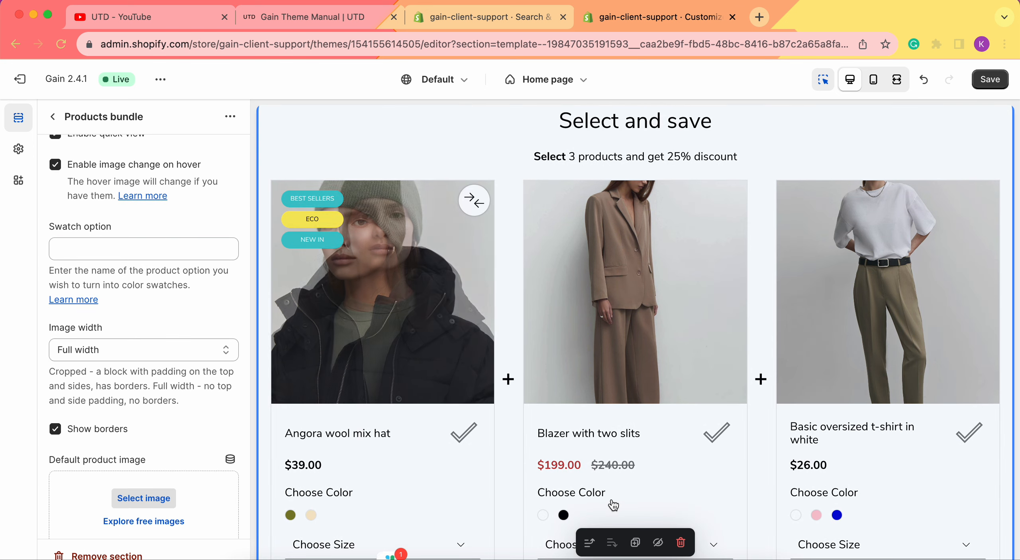
scroll(514, 510, down, 2)
click(311, 478)
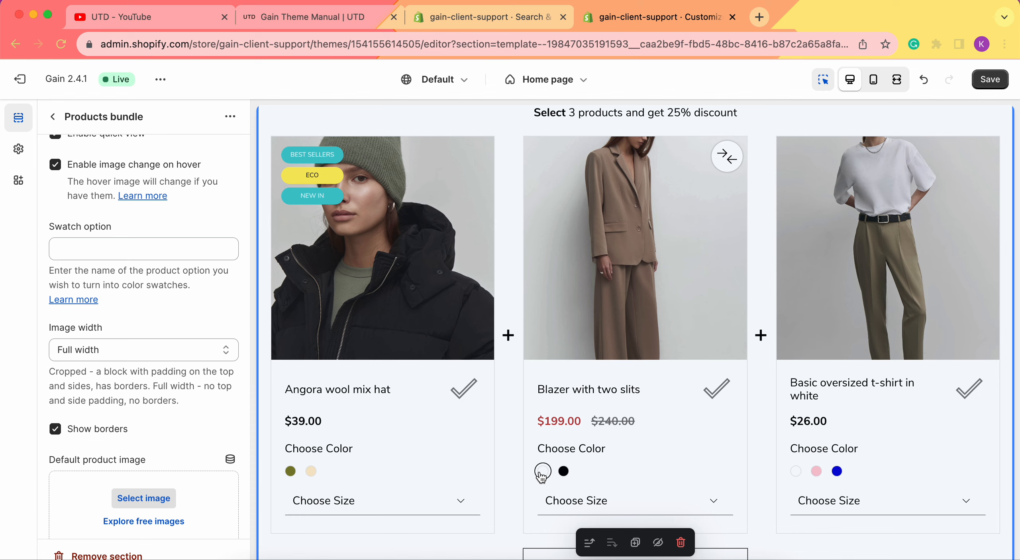
click(104, 254)
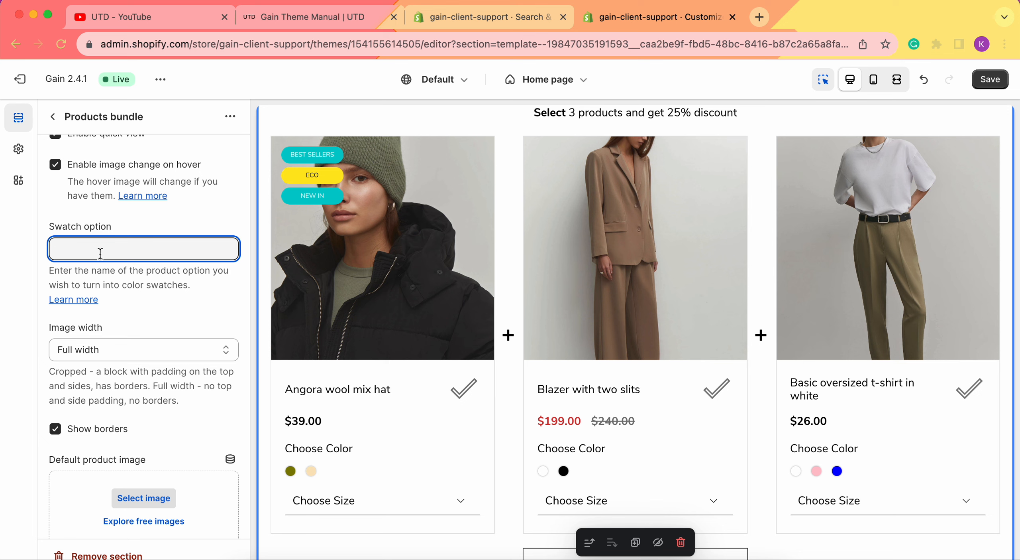
scroll(100, 253, down, 4)
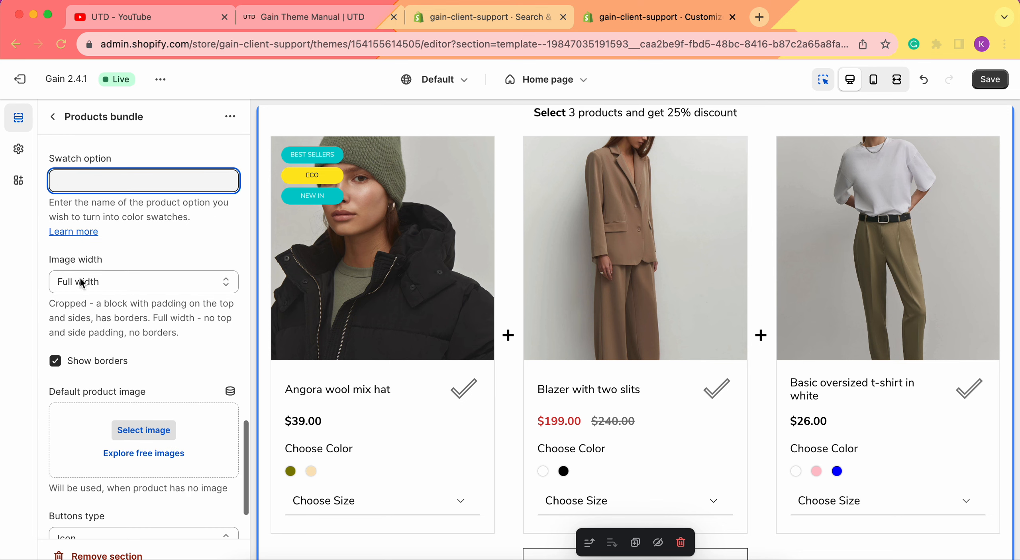
- View the Image width choices, keep Full width, and check the product images in the bundle preview
click(113, 267)
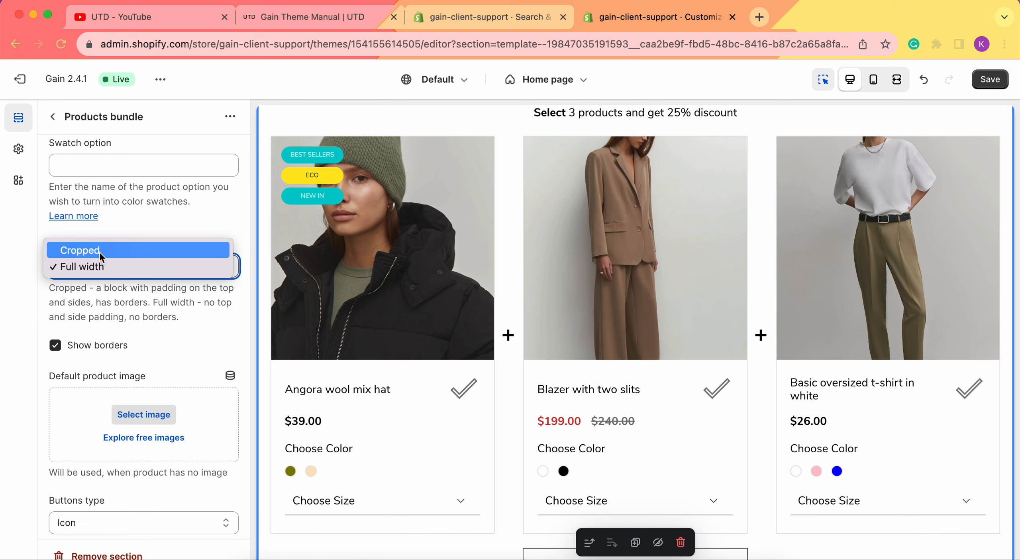
click(7, 339)
scroll(130, 325, down, 3)
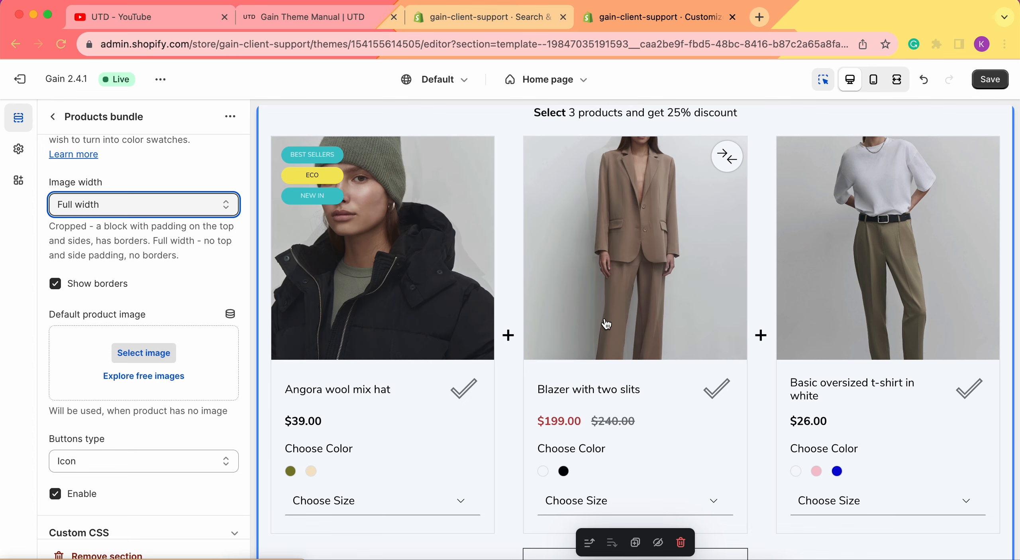
- Review the default product image setting and the Buttons type choices, keeping Icon as the type
scroll(168, 358, down, 1)
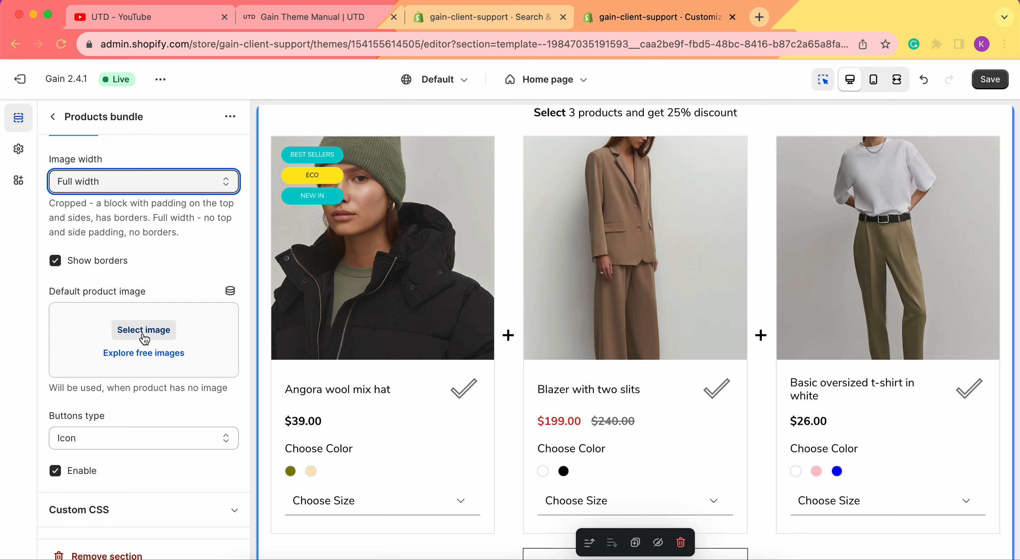
click(92, 435)
click(86, 438)
scroll(489, 204, up, 2)
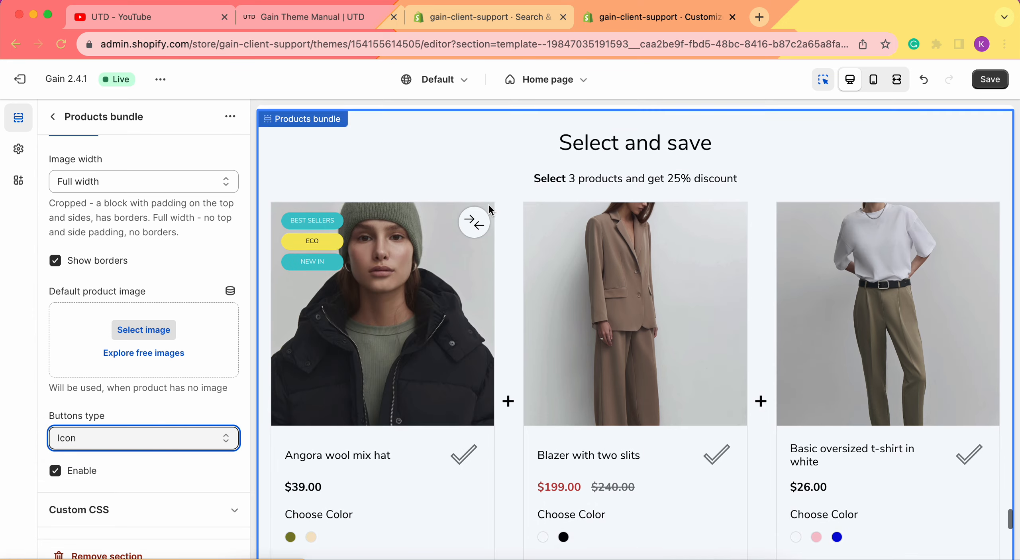
- Compare the icon buttons on the Product banner card with those in the bundle section and review the section's settings
scroll(488, 202, down, 15)
scroll(490, 207, down, 5)
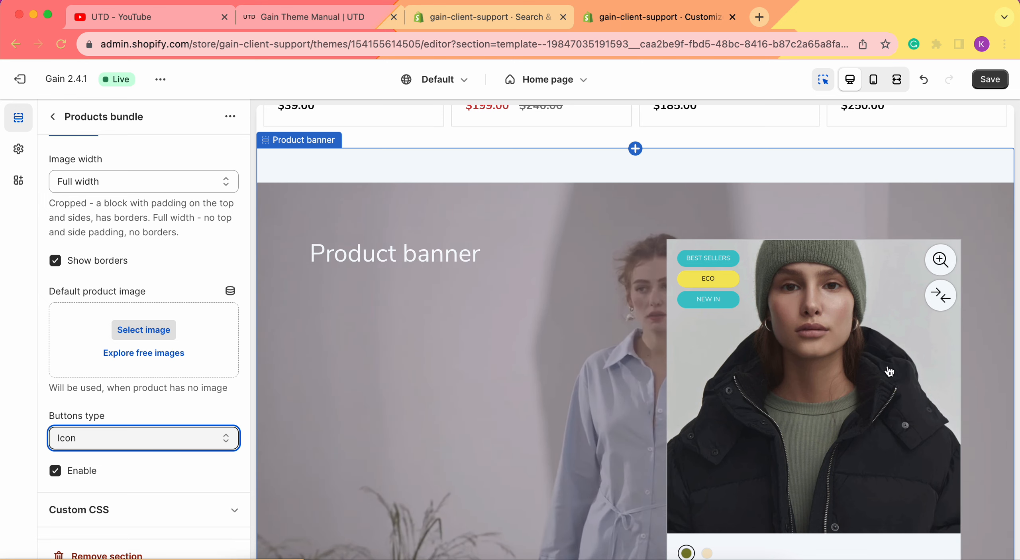
scroll(373, 410, down, 15)
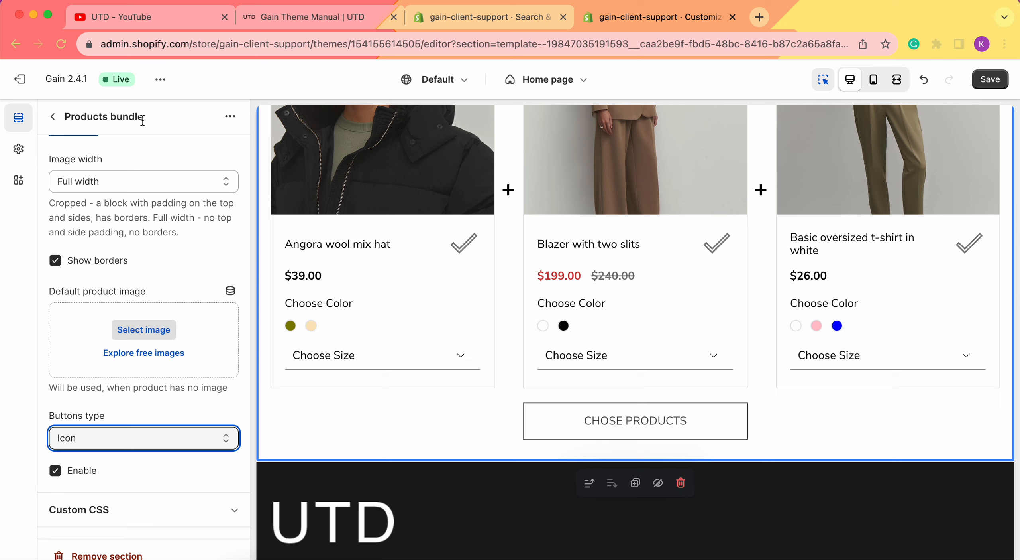
scroll(194, 411, up, 15)
scroll(194, 410, down, 3)
scroll(194, 411, down, 10)
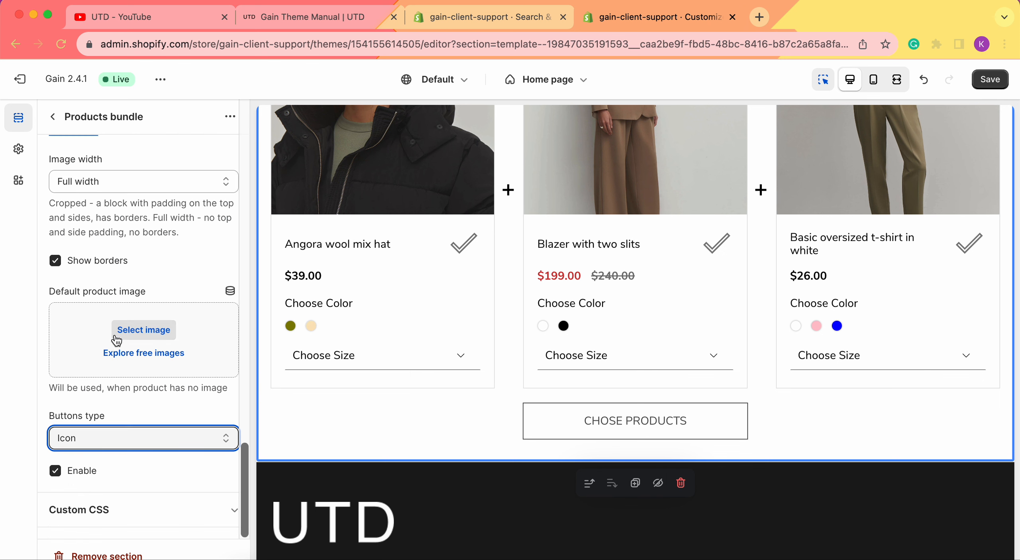
scroll(151, 259, up, 10)
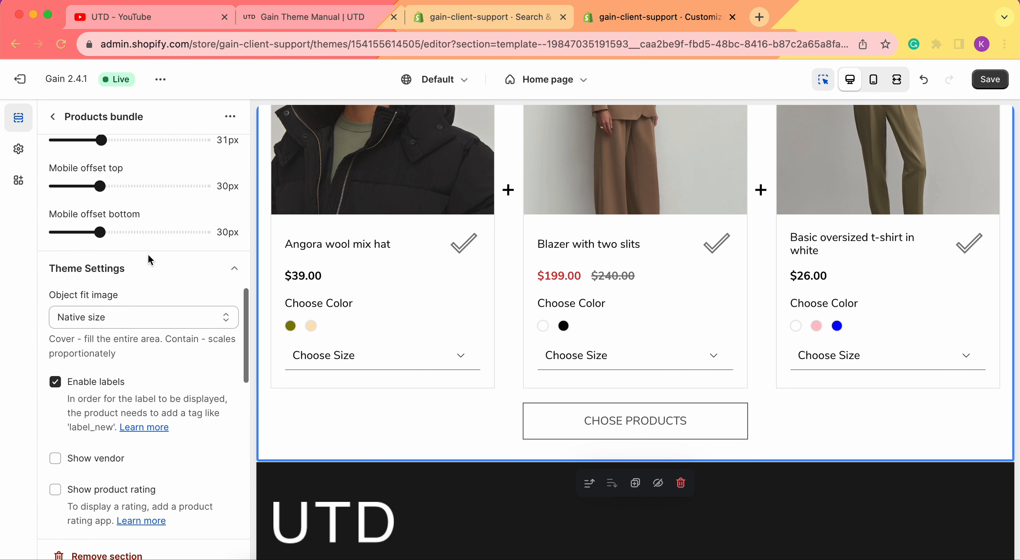
- Look through the general theme settings groups and return to the Products bundle section's settings
click(18, 149)
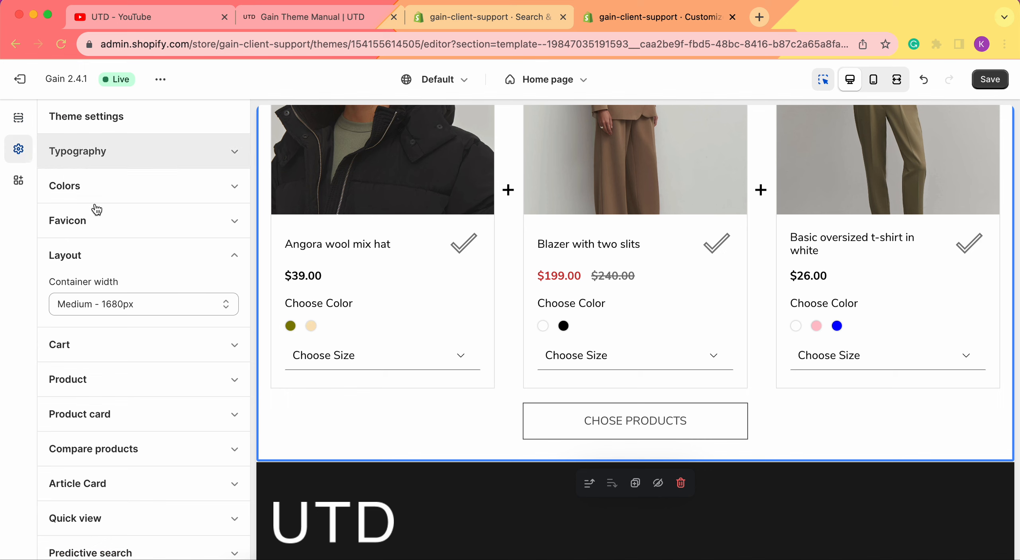
scroll(145, 266, down, 6)
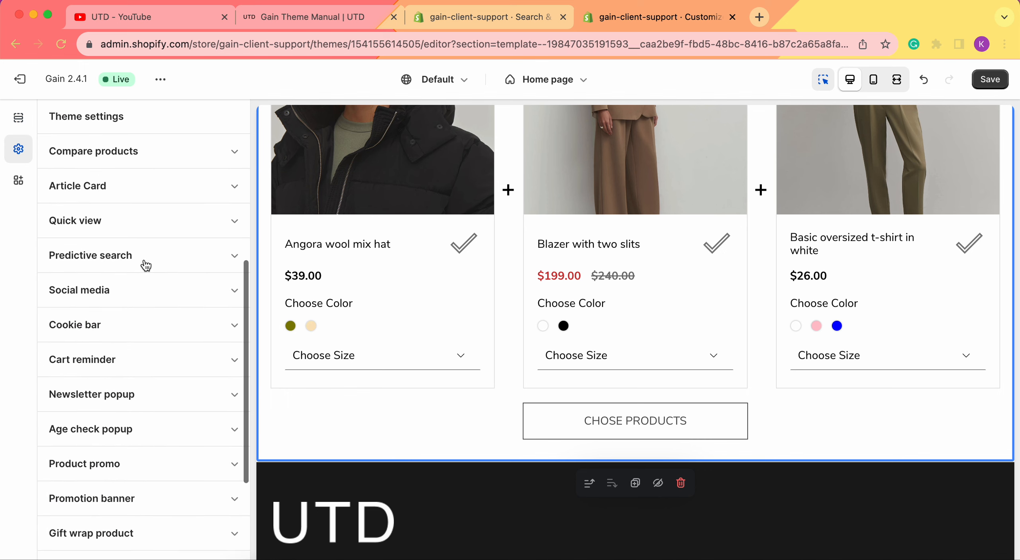
click(18, 117)
- Expand the bundle's Theme Settings and check the Buttons type and Enable options against the compare icon on its cards
scroll(116, 454, down, 10)
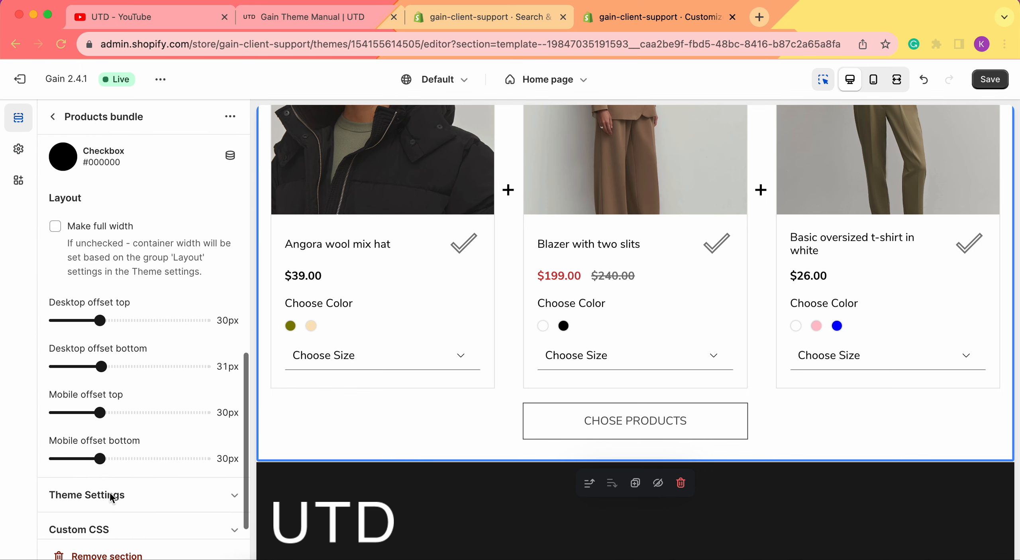
click(120, 475)
scroll(120, 466, down, 5)
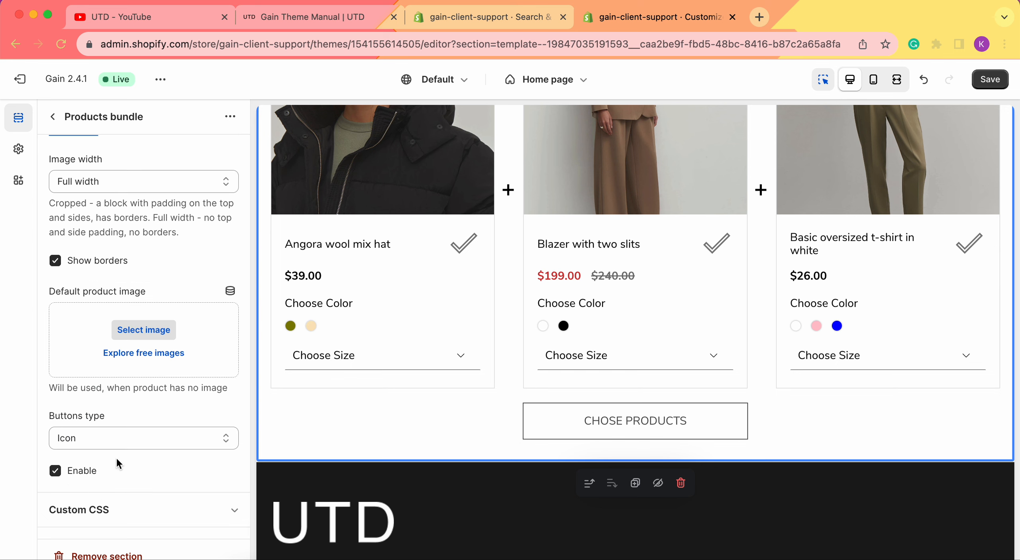
scroll(315, 153, up, 3)
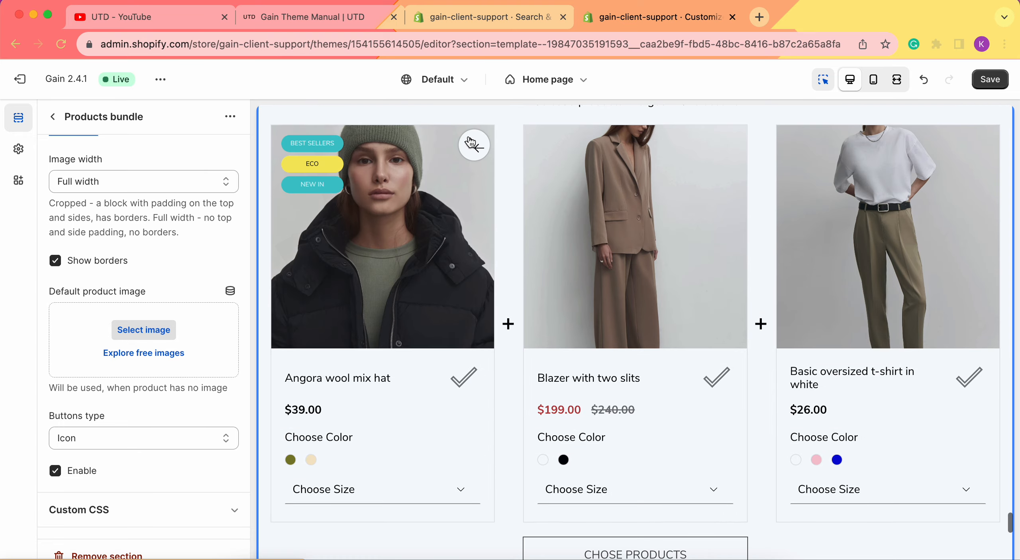
- Expand the Compare products group in the general theme settings and check its Enable option
click(23, 161)
scroll(157, 370, down, 2)
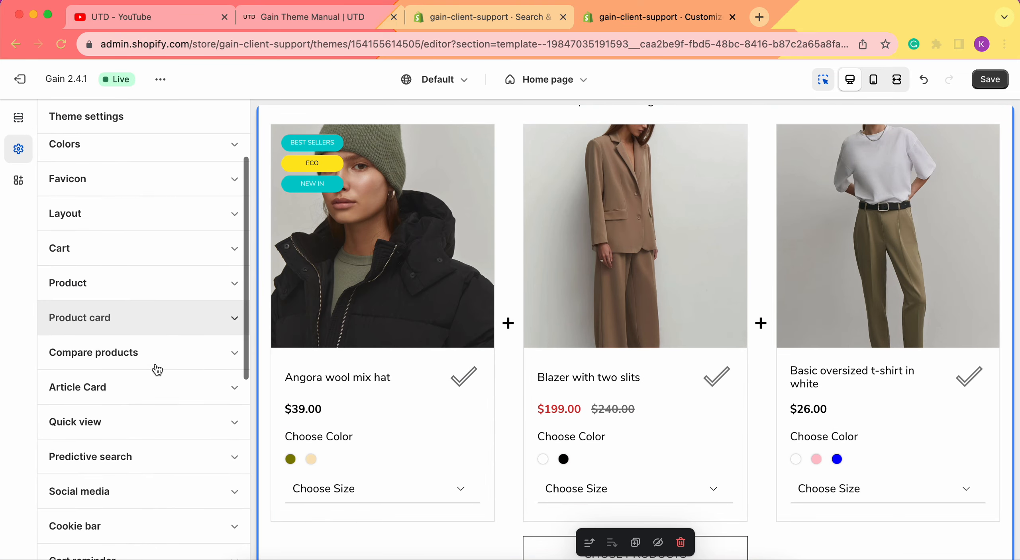
click(123, 360)
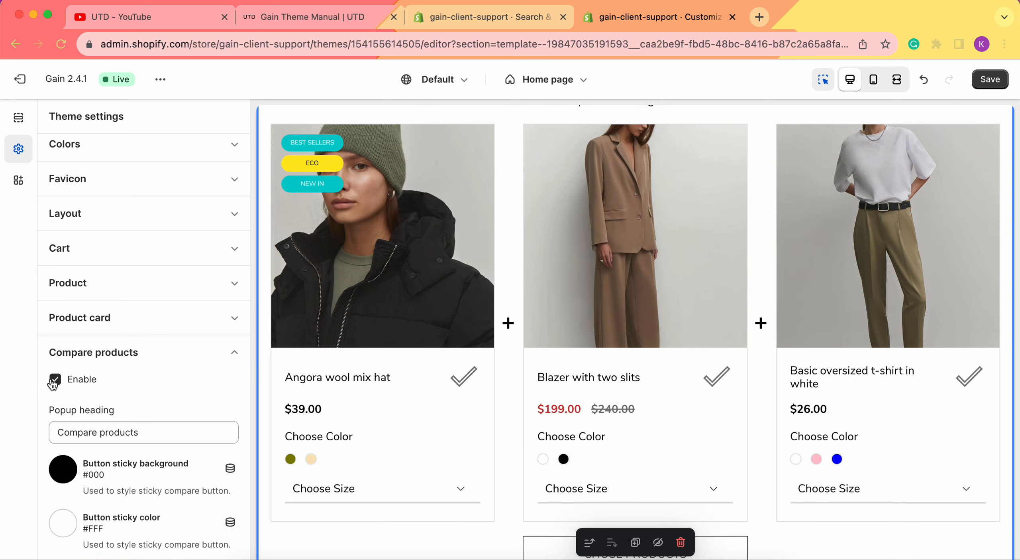
- Return to the Products bundle section and review its settings down to the Theme Settings group's Buttons type and Enable options
click(18, 118)
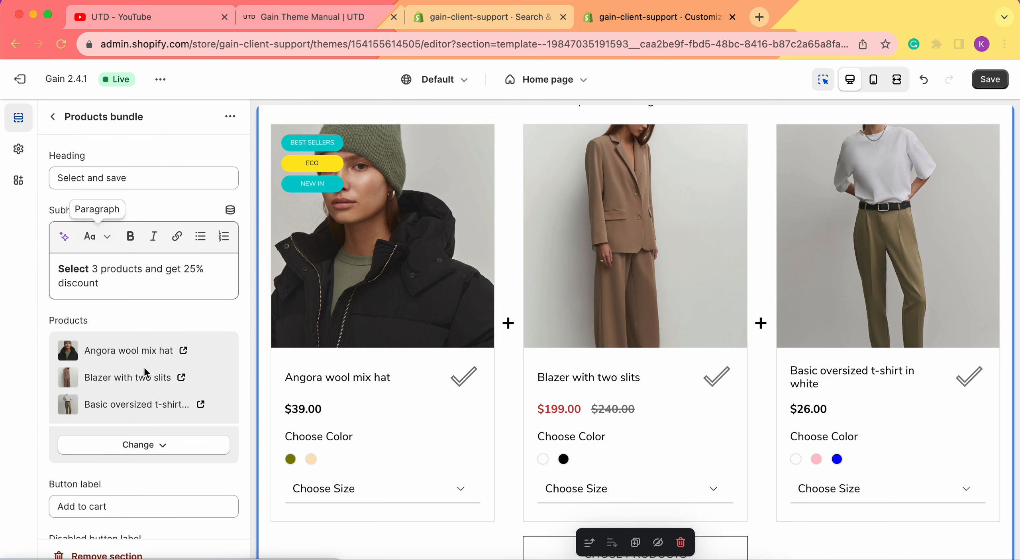
scroll(150, 391, down, 10)
click(132, 474)
scroll(132, 470, down, 5)
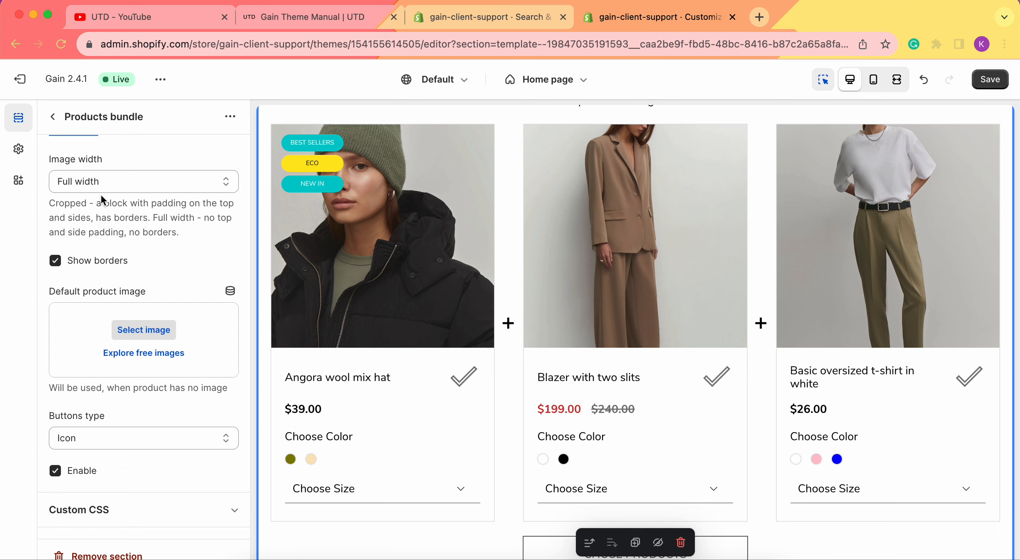
scroll(103, 199, up, 15)
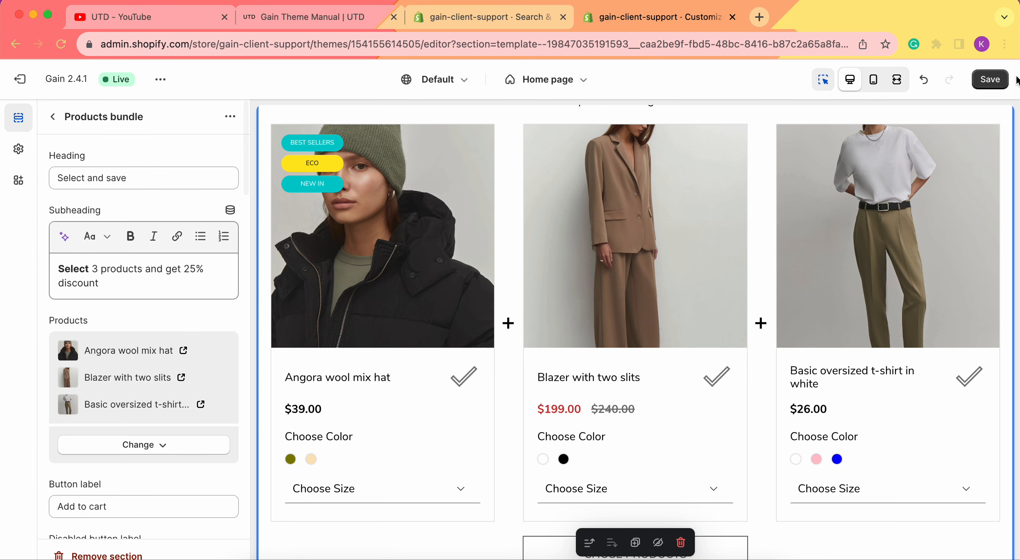
- Save the theme changes and open the live storefront in a new browser tab
click(995, 82)
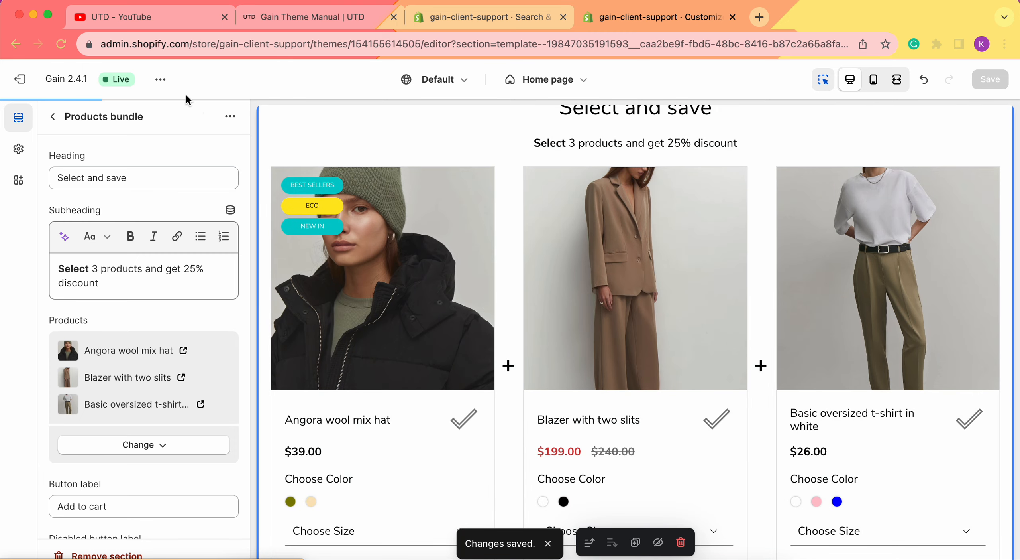
click(161, 79)
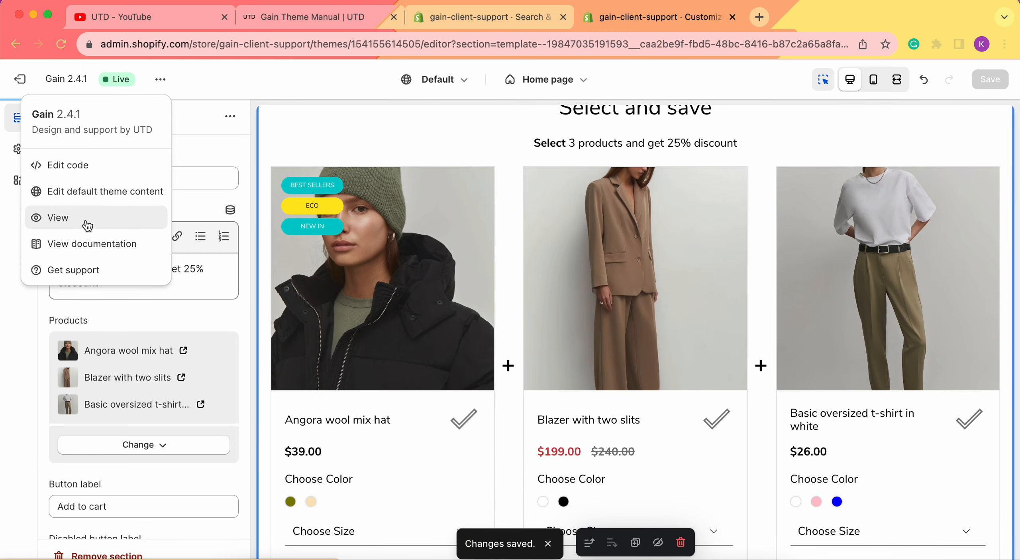
click(87, 226)
click(642, 18)
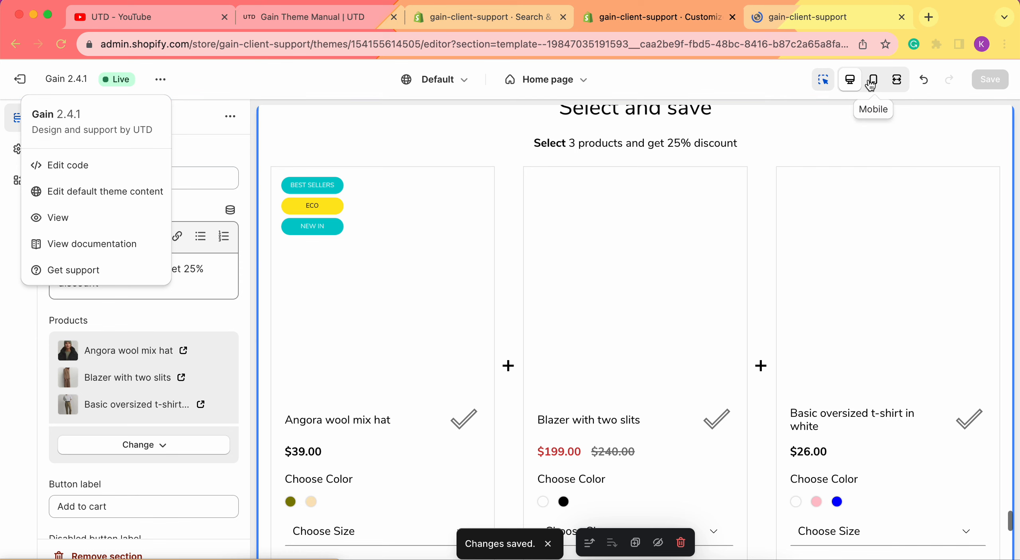
click(287, 88)
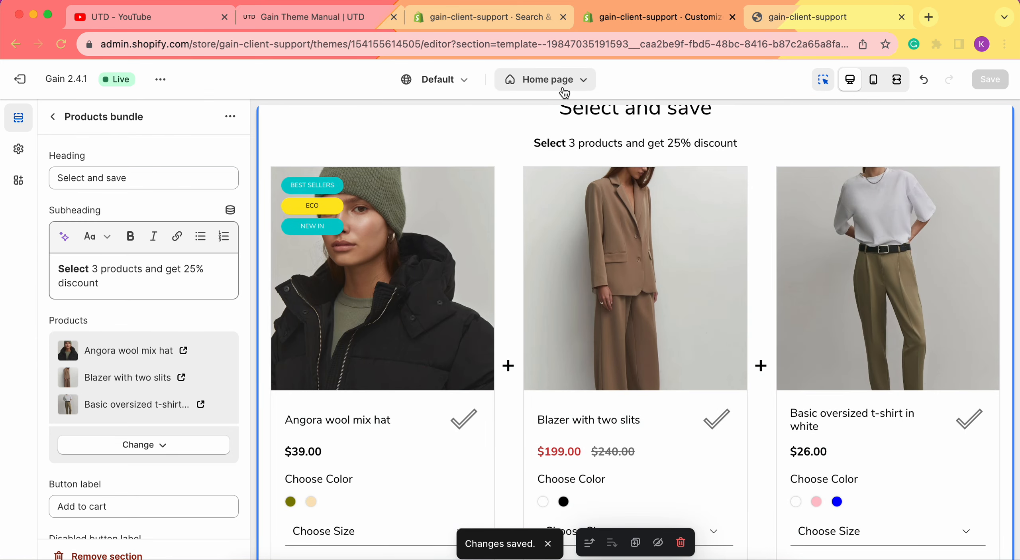
scroll(742, 251, up, 2)
scroll(593, 379, down, 2)
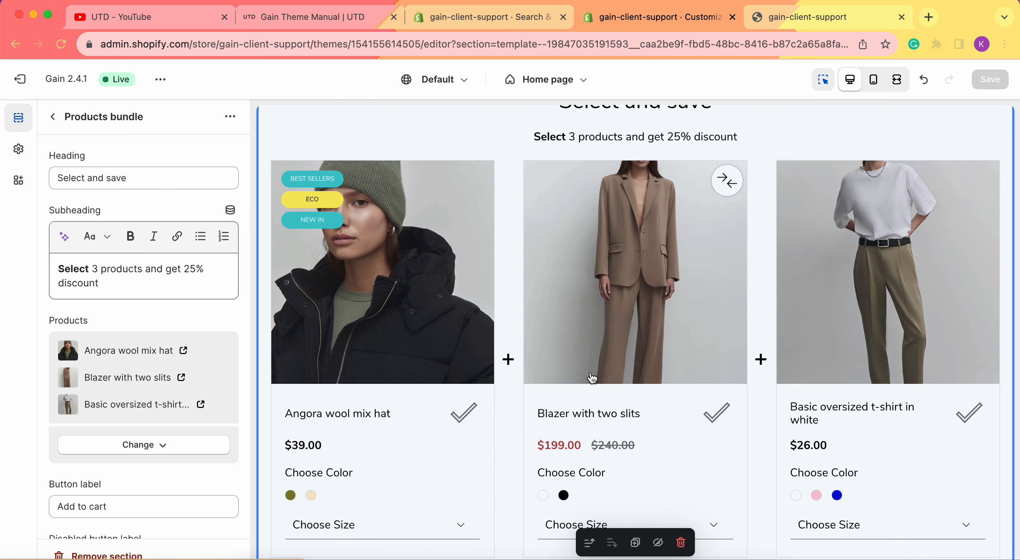
click(840, 22)
- Find the Select and save bundle on the live home page and examine its product cards and compare icons
scroll(470, 322, down, 4)
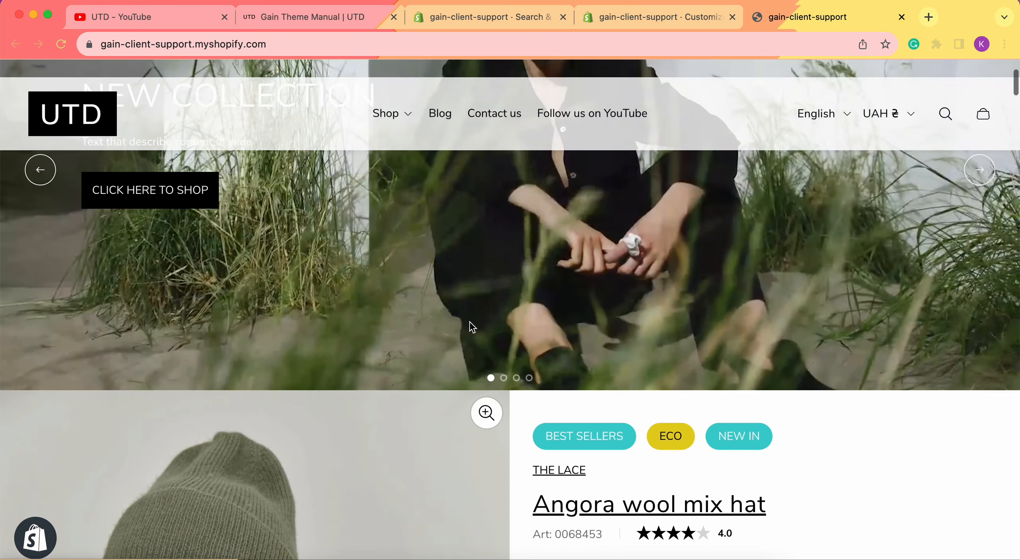
scroll(470, 322, down, 20)
scroll(469, 327, down, 20)
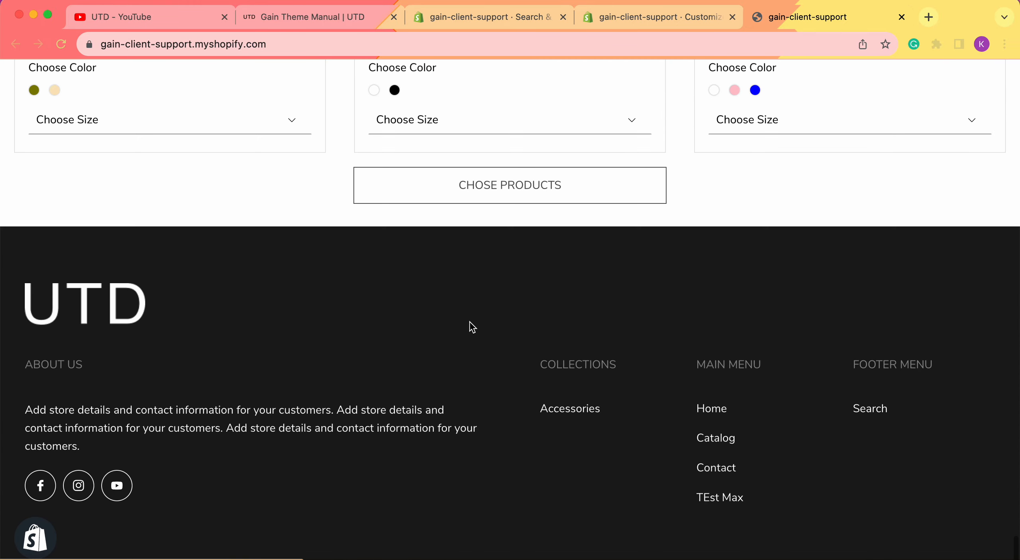
scroll(473, 327, up, 10)
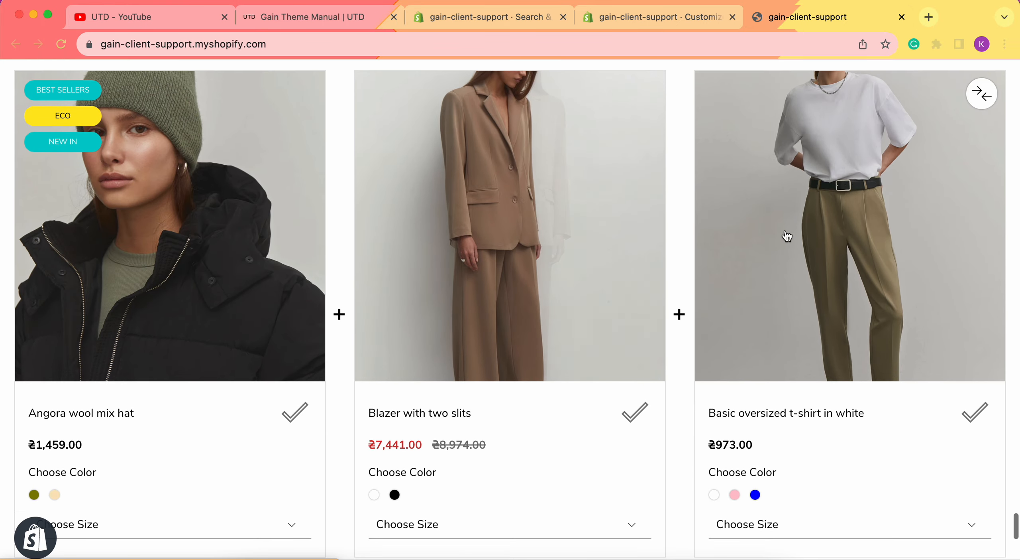
scroll(787, 236, up, 2)
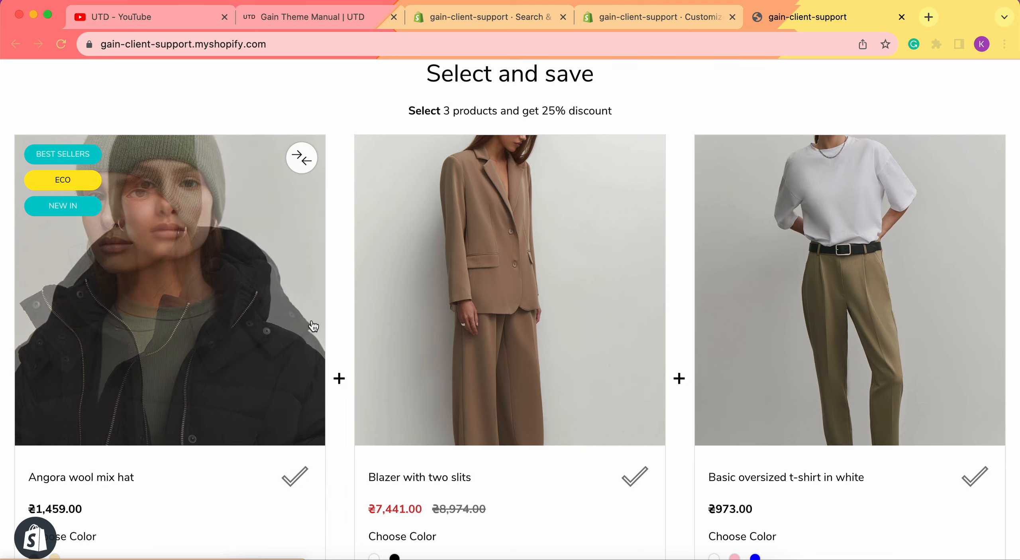
scroll(313, 326, down, 5)
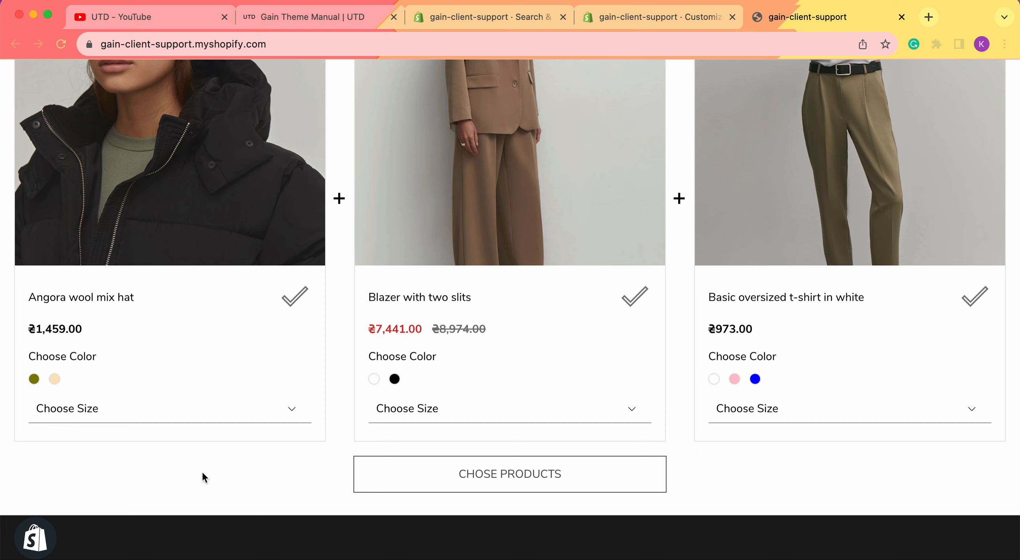
- In the storefront bundle, choose Olive and One-size for the Angora wool mix hat, and Cappuccino and XS/S for the Blazer with two slits
click(34, 379)
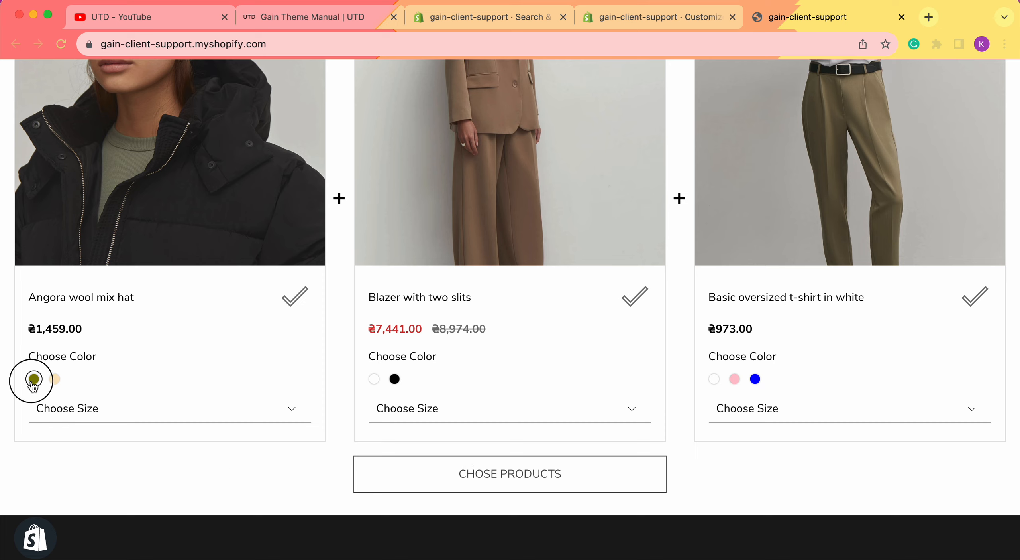
click(68, 411)
click(75, 412)
click(374, 379)
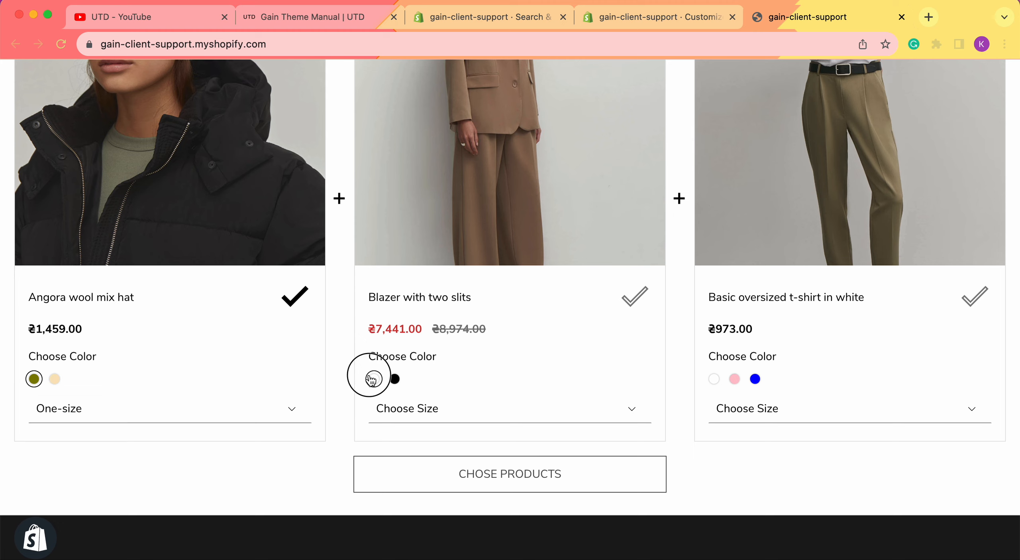
click(411, 413)
click(412, 411)
- Choose White and XS/S for the Basic oversized t-shirt in white, and add the complete bundle to the cart
click(714, 379)
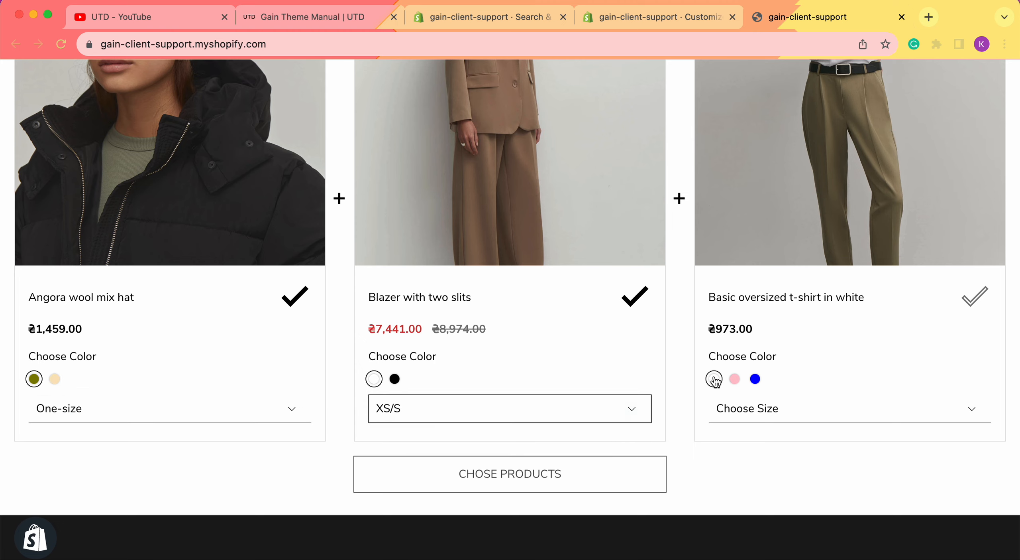
click(748, 411)
click(748, 410)
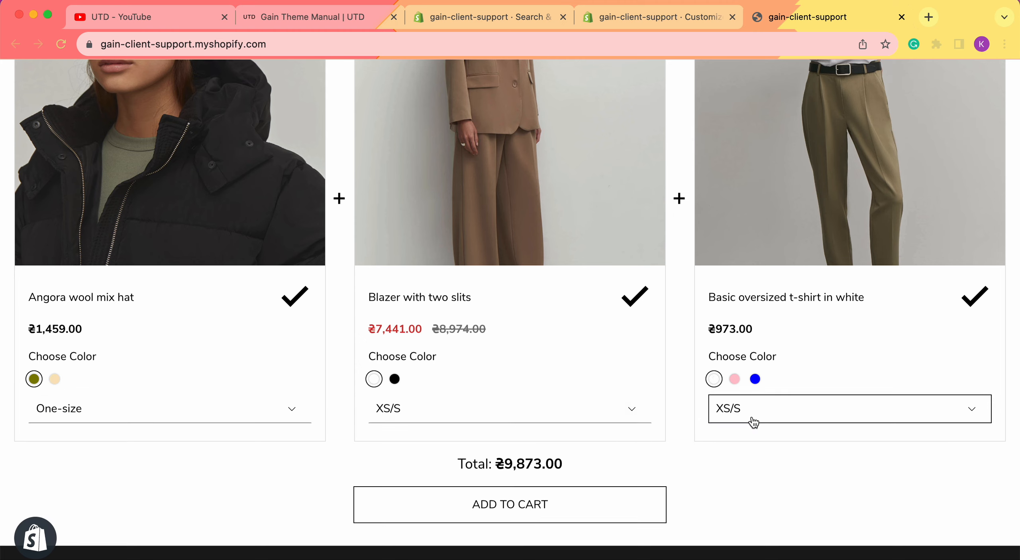
scroll(608, 538, down, 1)
click(539, 495)
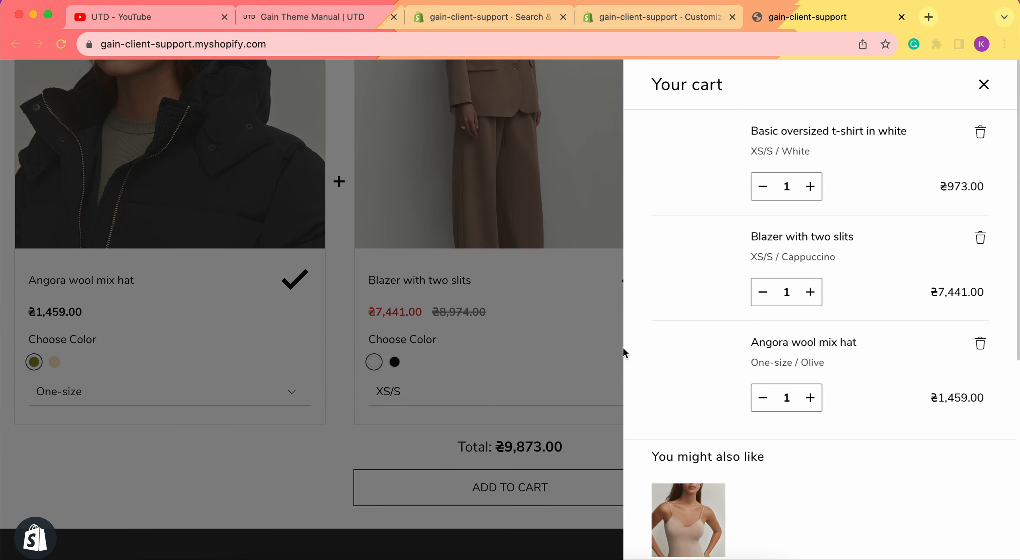
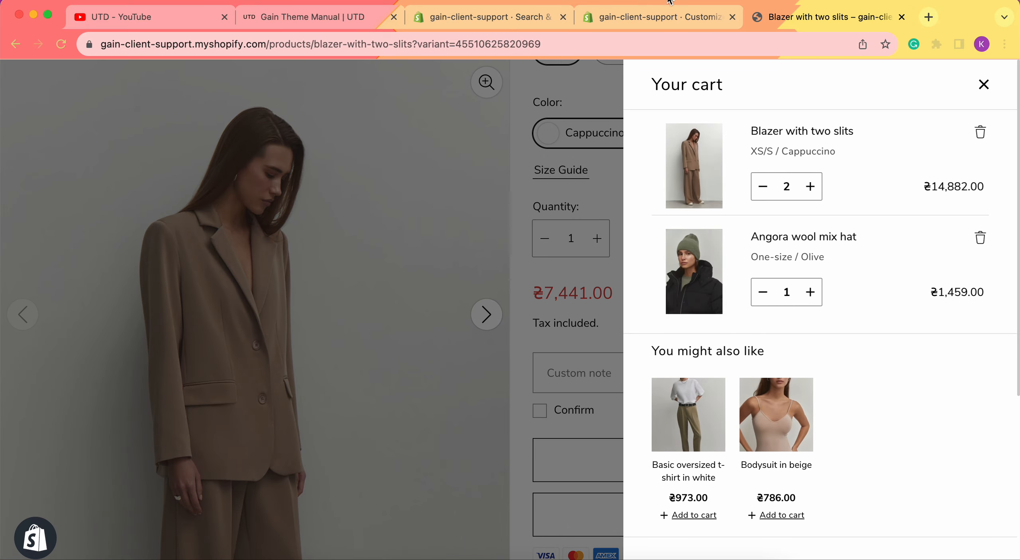
- Switch back to the theme editor and examine the Products bundle section's layout in the mobile preview
click(669, 17)
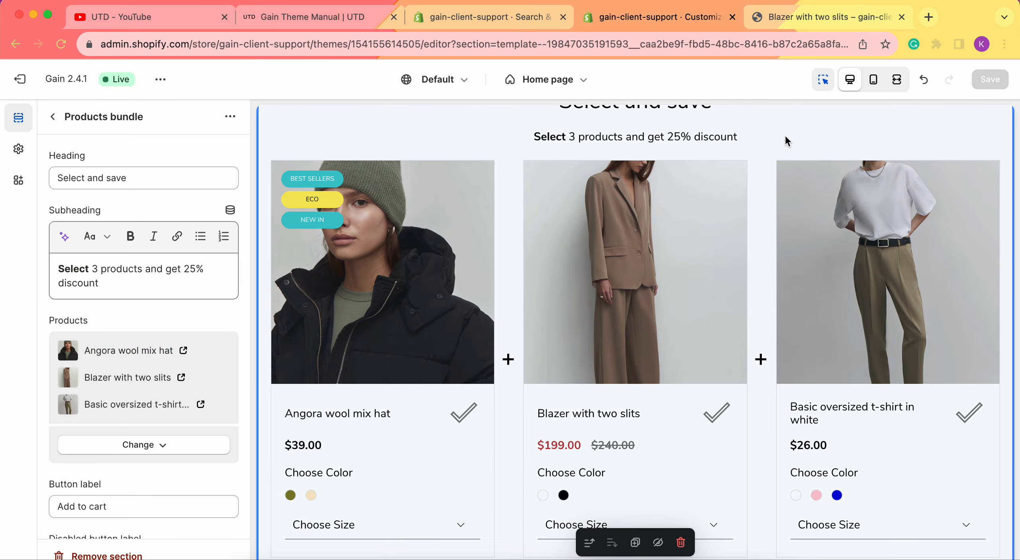
click(873, 79)
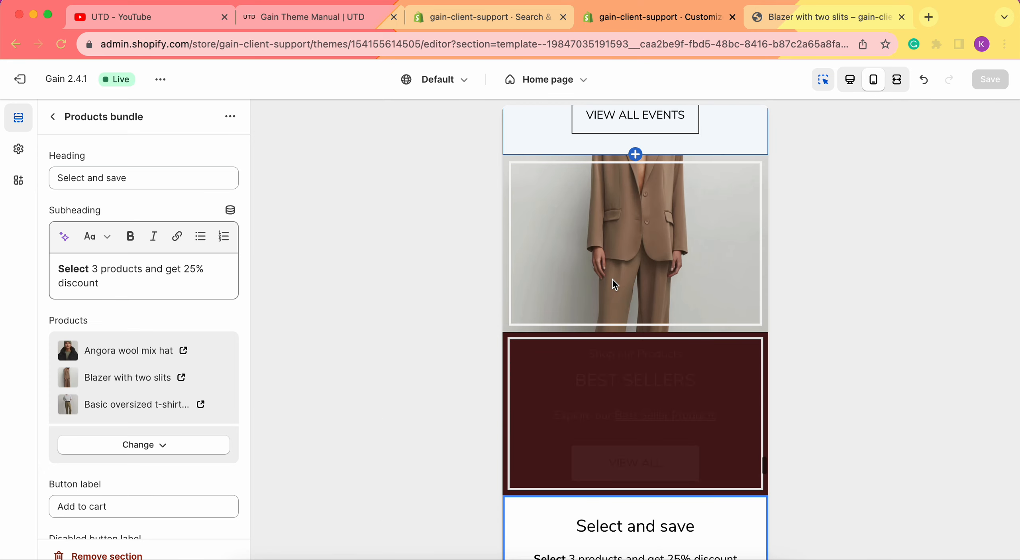
scroll(616, 284, down, 10)
scroll(617, 252, up, 6)
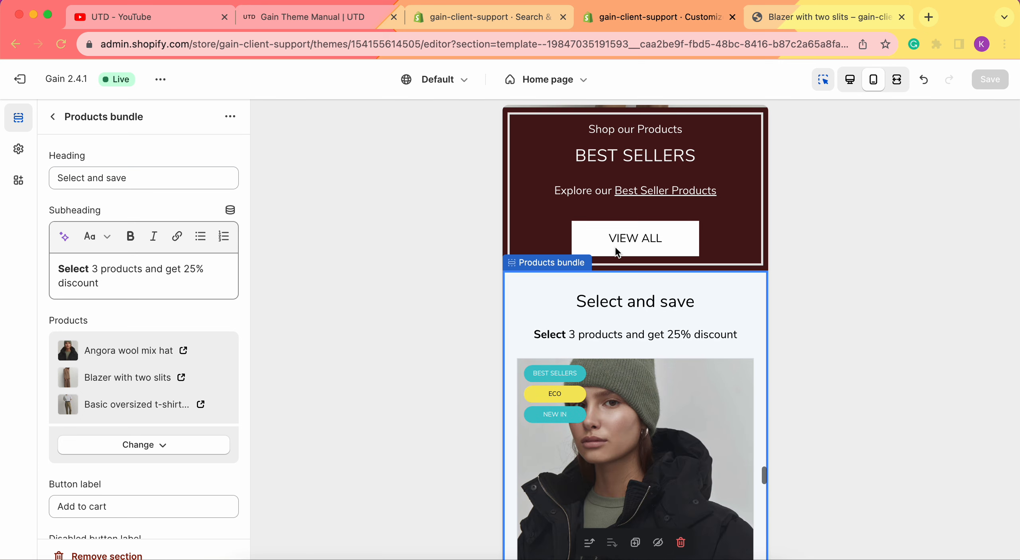
scroll(573, 244, down, 2)
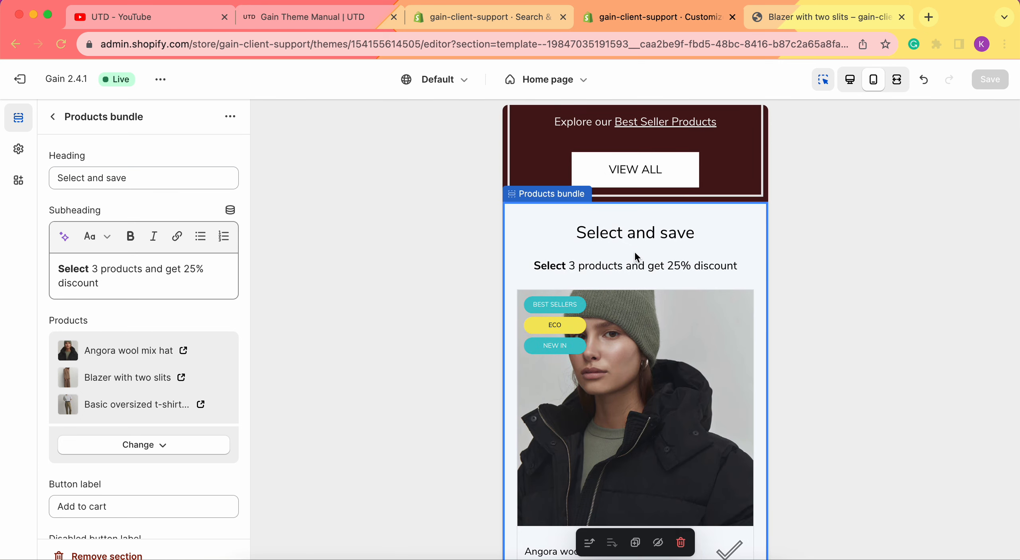
scroll(641, 249, down, 5)
scroll(624, 241, down, 12)
scroll(694, 274, down, 8)
scroll(694, 275, down, 10)
scroll(655, 179, up, 1)
scroll(655, 179, up, 20)
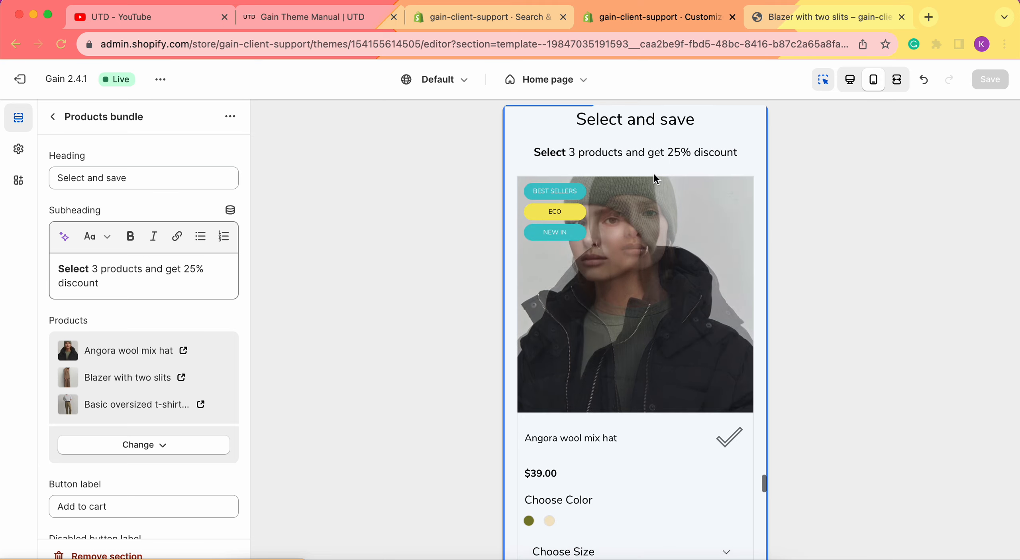
- In the mobile preview, choose the white swatch and XS/S for the blazer, and the olive swatch and a size for the hat
scroll(654, 173, down, 20)
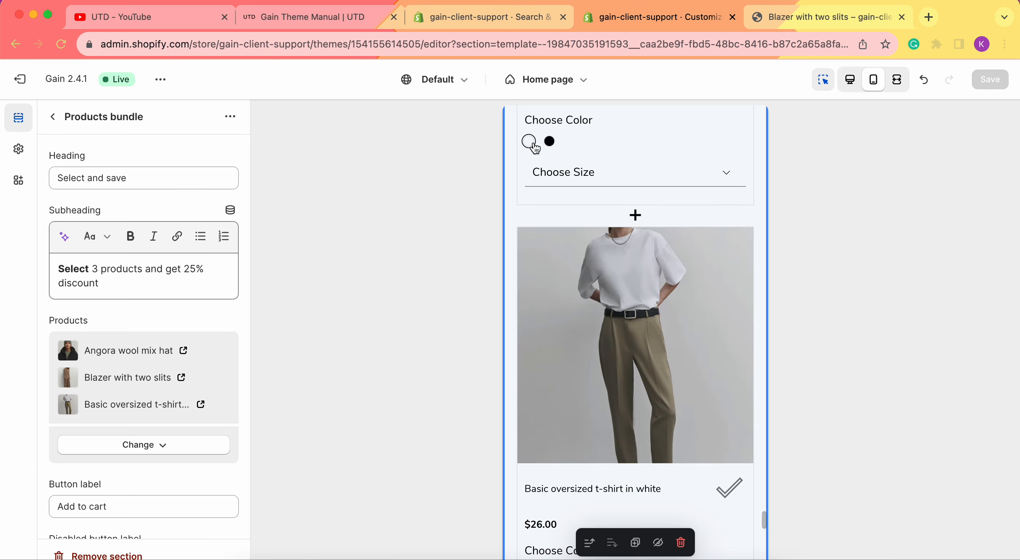
click(582, 172)
click(581, 180)
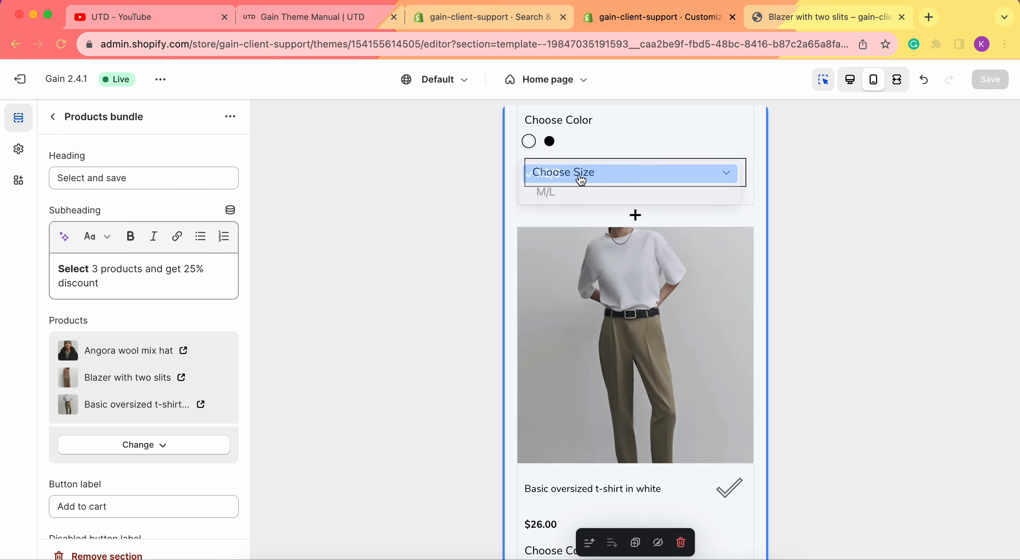
scroll(581, 180, up, 10)
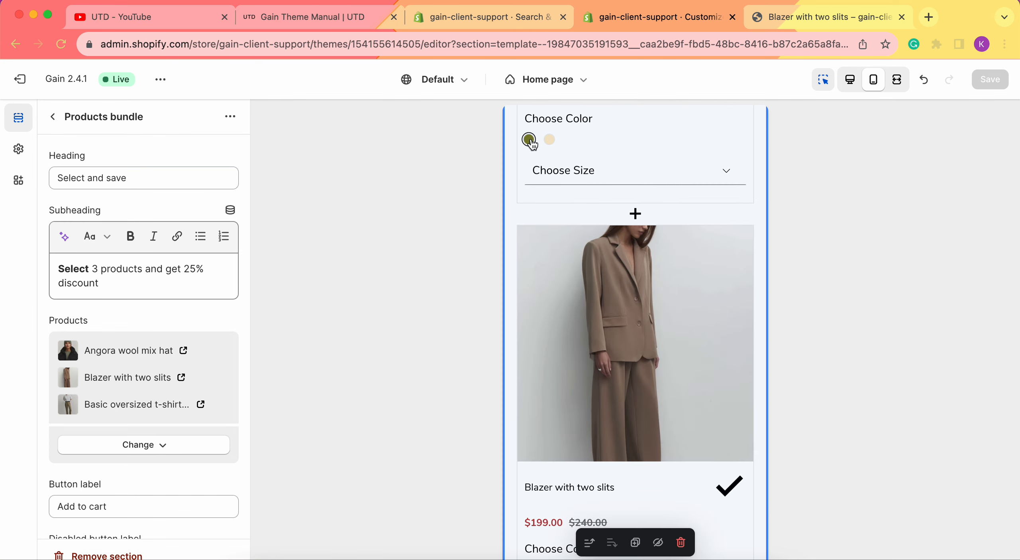
click(583, 177)
click(629, 295)
scroll(631, 296, down, 10)
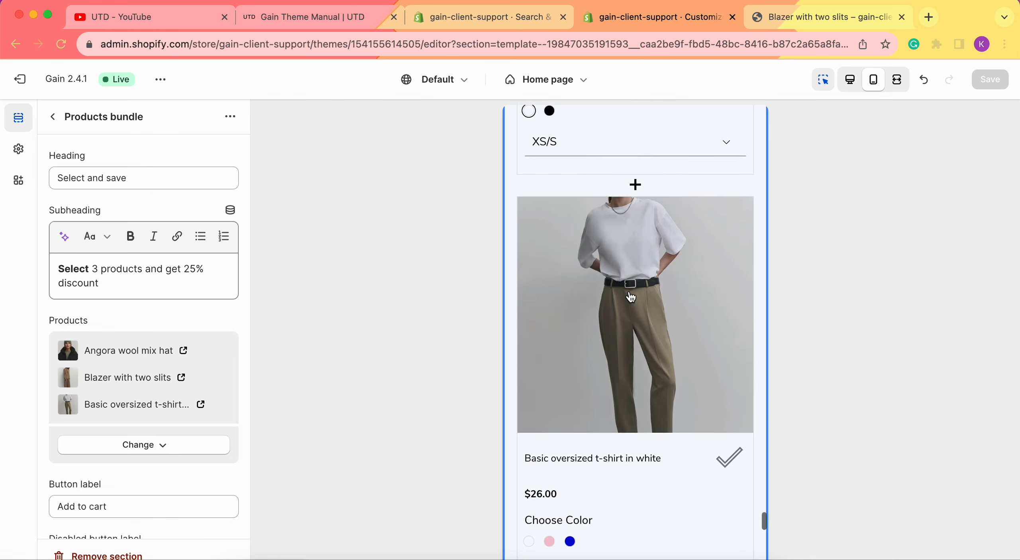
- Choose the white swatch and size XS/S for the Basic oversized t-shirt in white in the mobile preview
scroll(630, 295, down, 5)
click(529, 351)
click(581, 395)
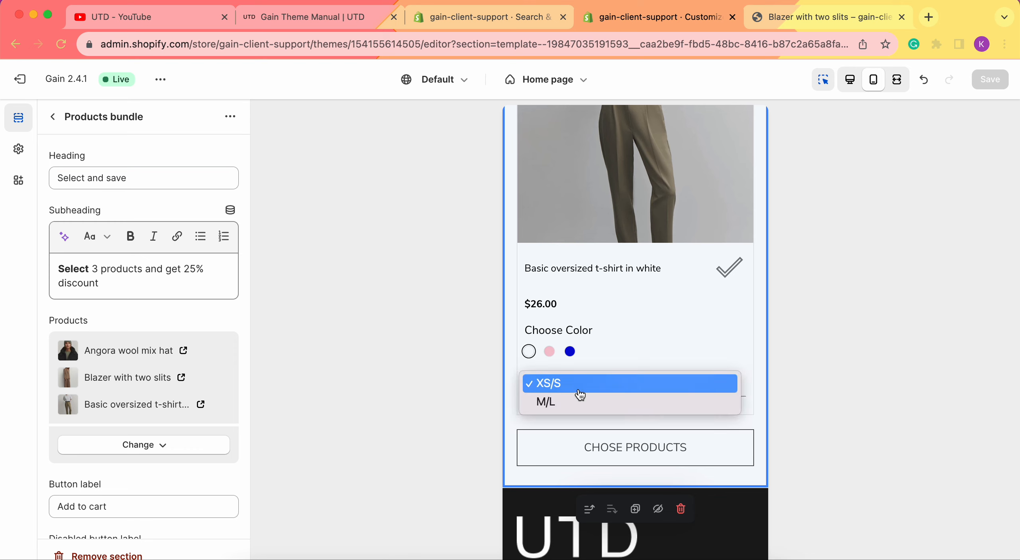
click(588, 386)
scroll(624, 451, down, 3)
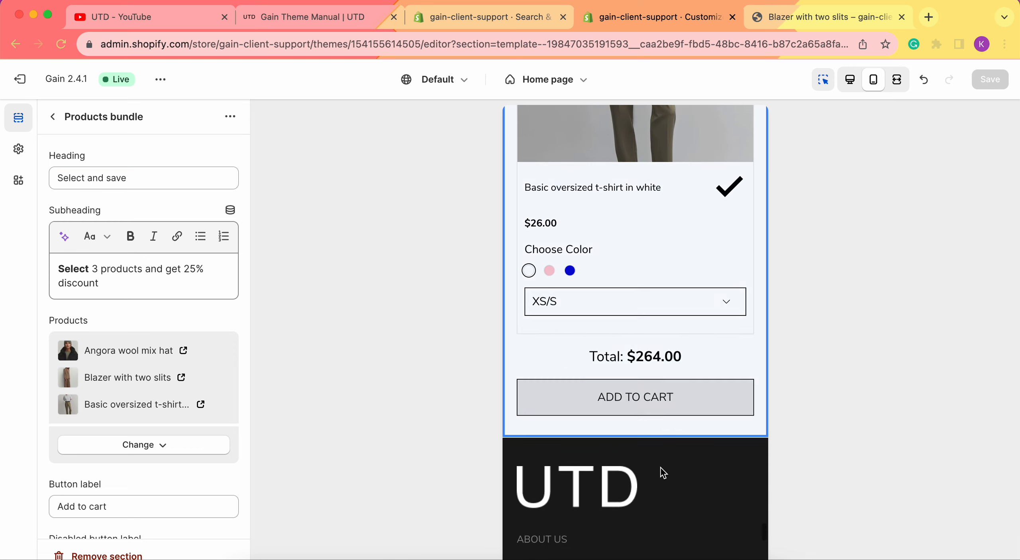
- Return to the desktop preview and open the Default product template for editing
click(852, 82)
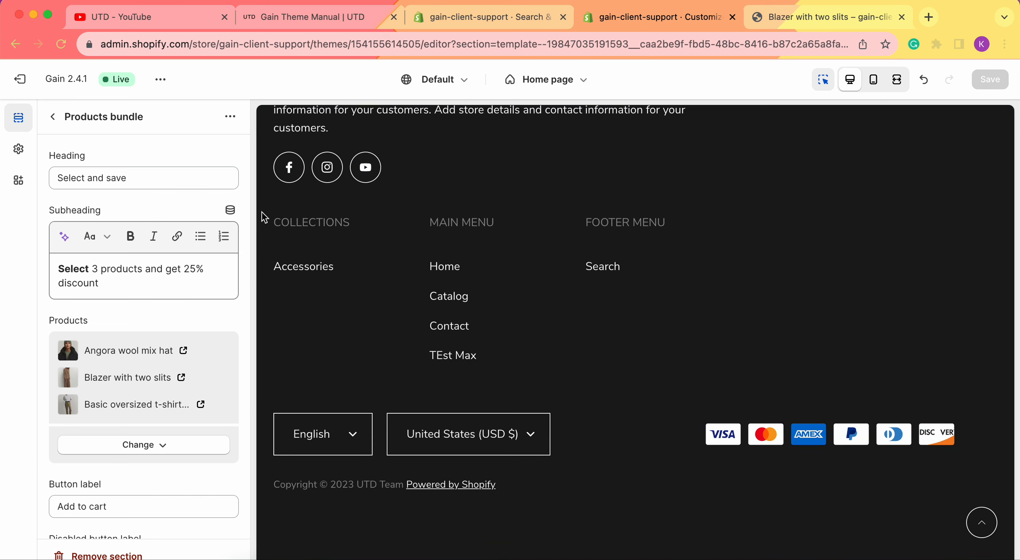
click(554, 81)
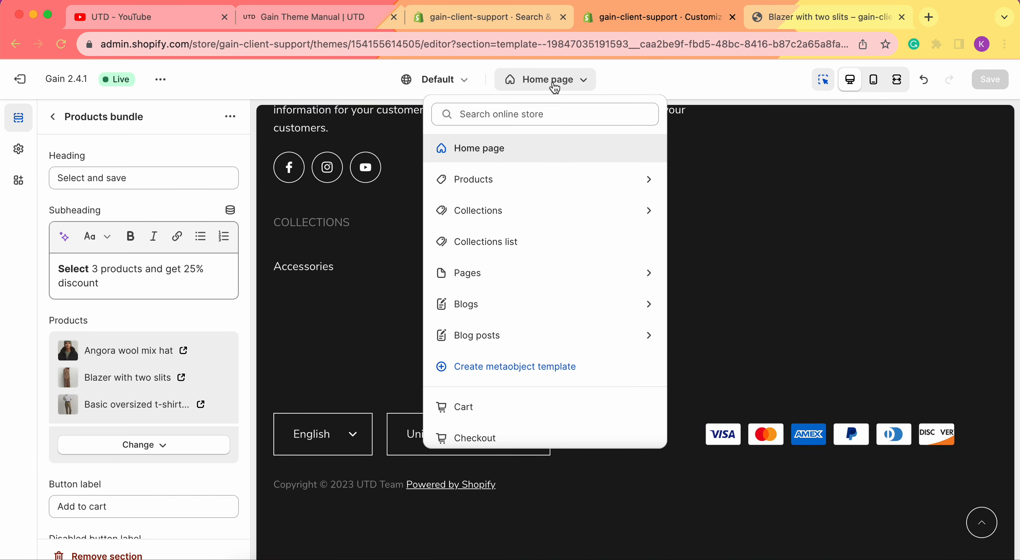
click(525, 175)
click(566, 195)
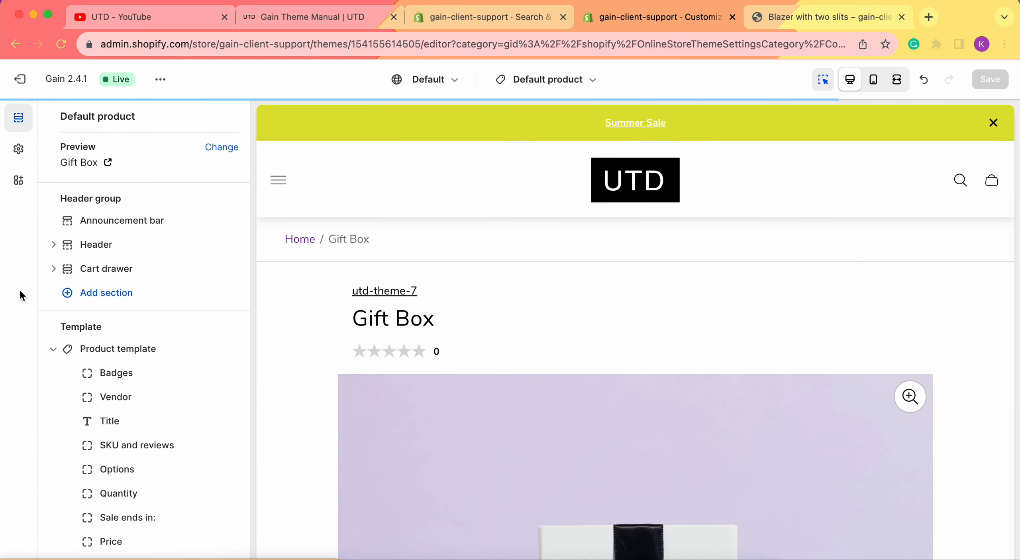
- Change the template's preview product to Blazer with two slits
click(222, 148)
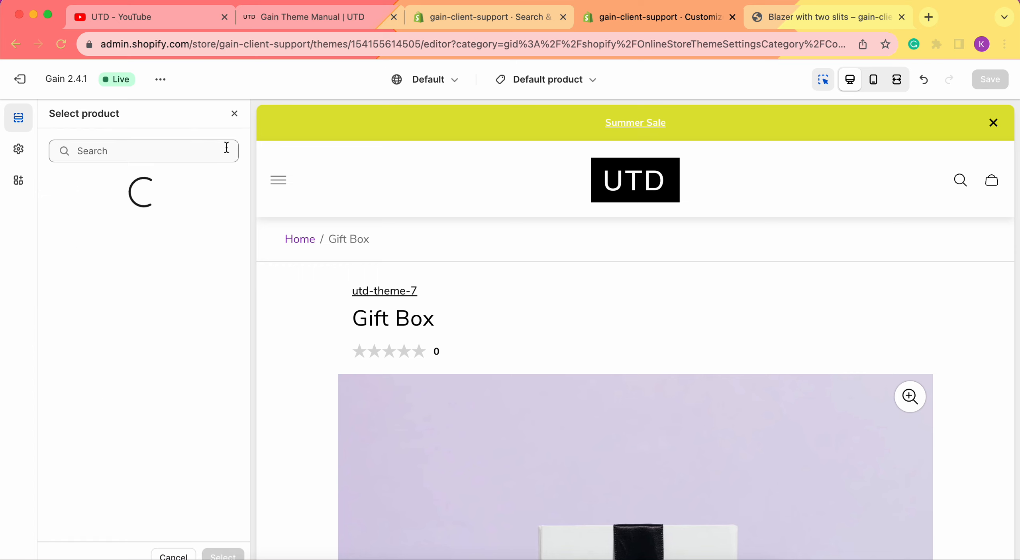
click(133, 383)
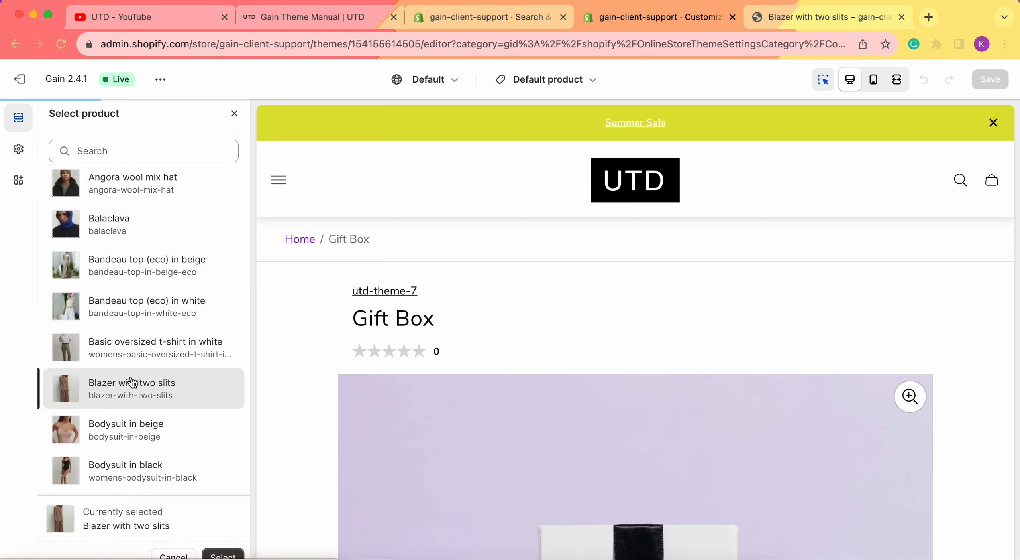
click(222, 553)
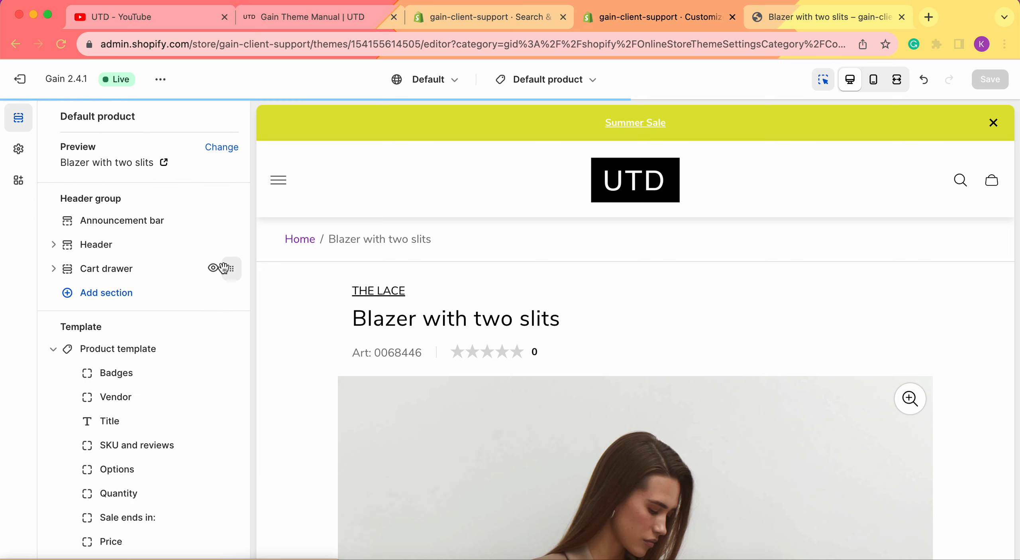
- Add a Products bundle section below Grid images in the Default product template
mouse_move(78, 361)
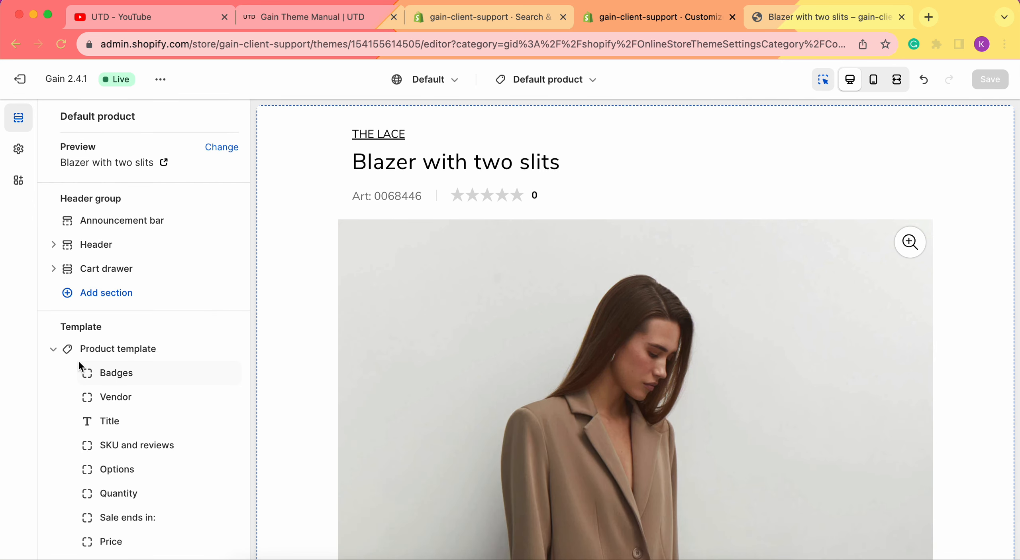
scroll(205, 308, down, 10)
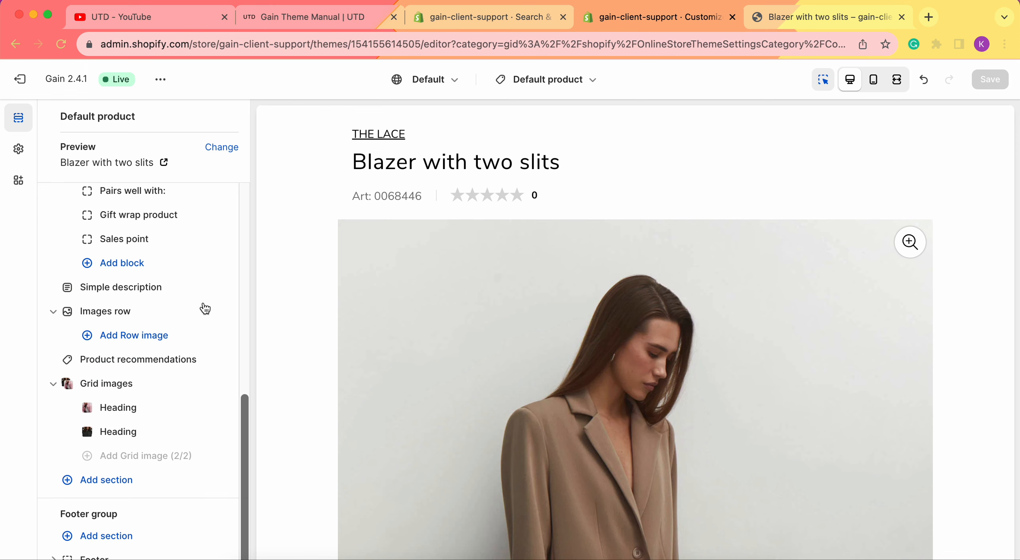
click(113, 471)
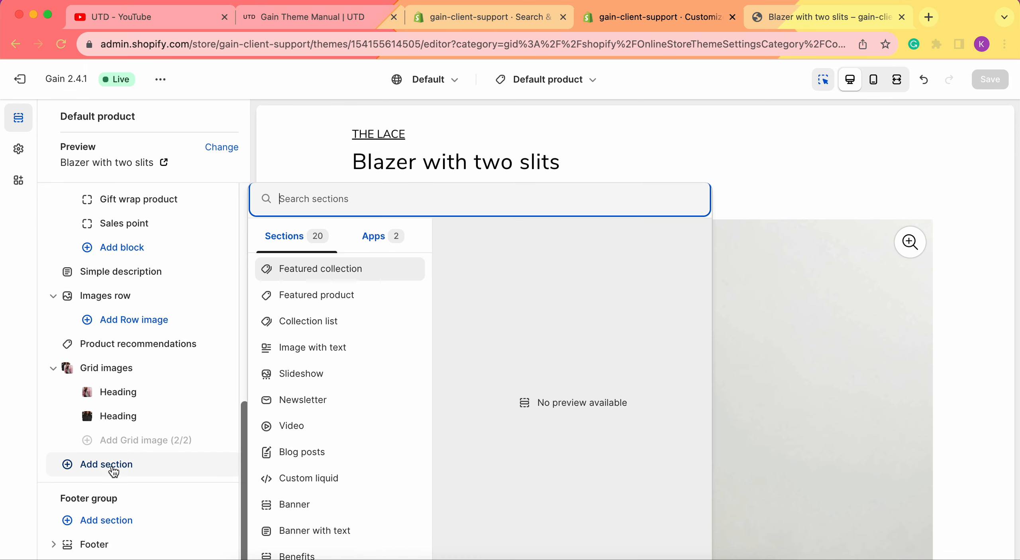
text(products)
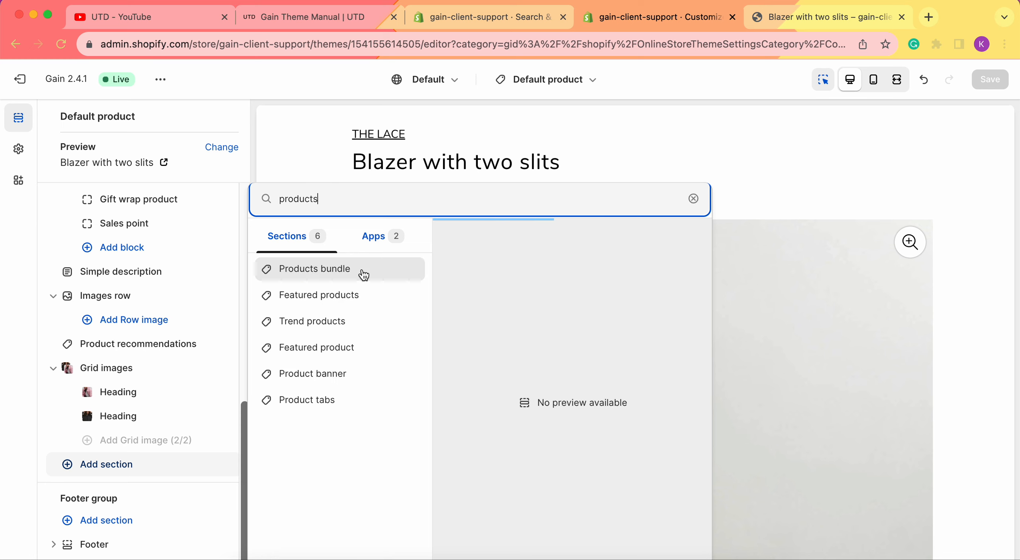
click(319, 275)
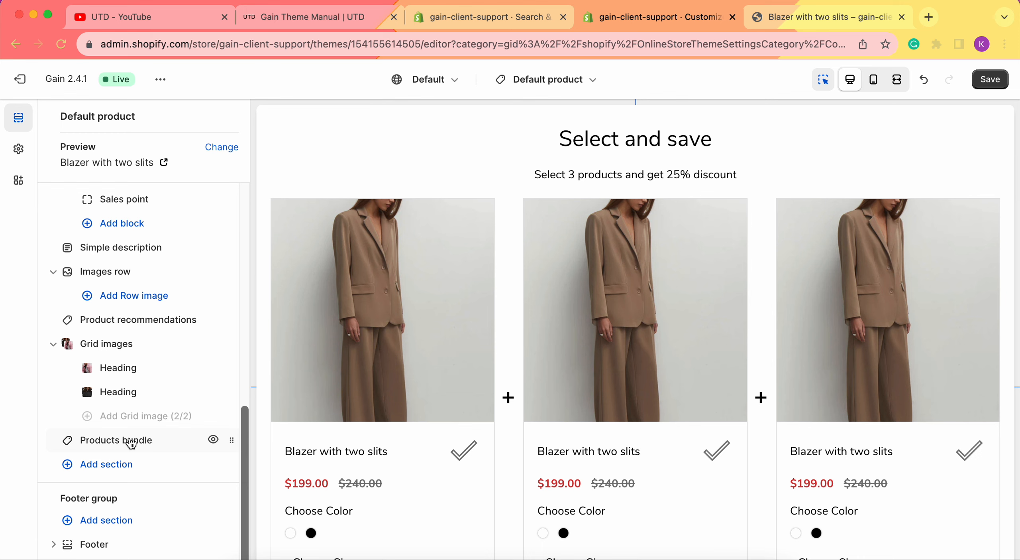
- Open the new Products bundle section and review its heading, products, button, color and layout settings
click(131, 440)
scroll(155, 324, down, 5)
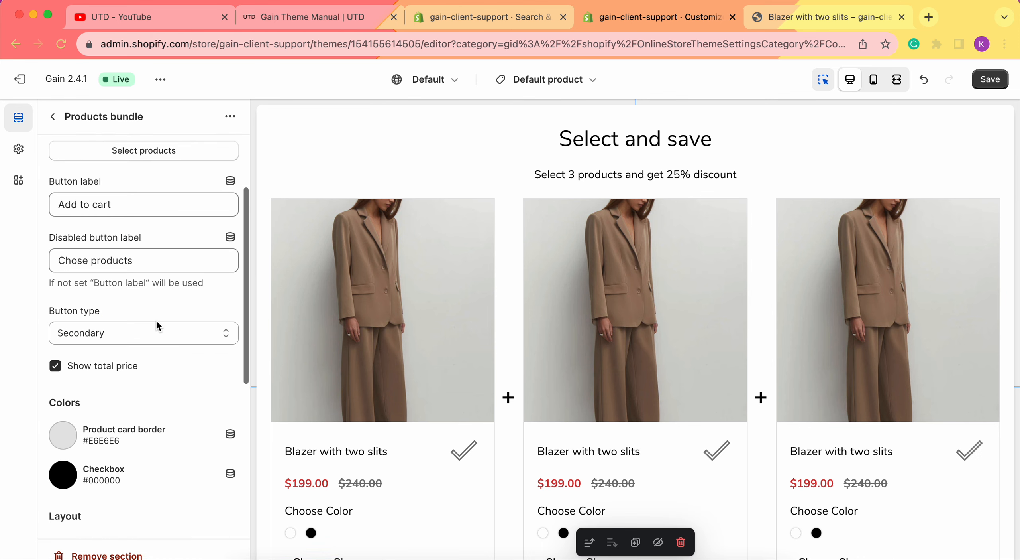
scroll(157, 326, down, 3)
scroll(156, 326, up, 8)
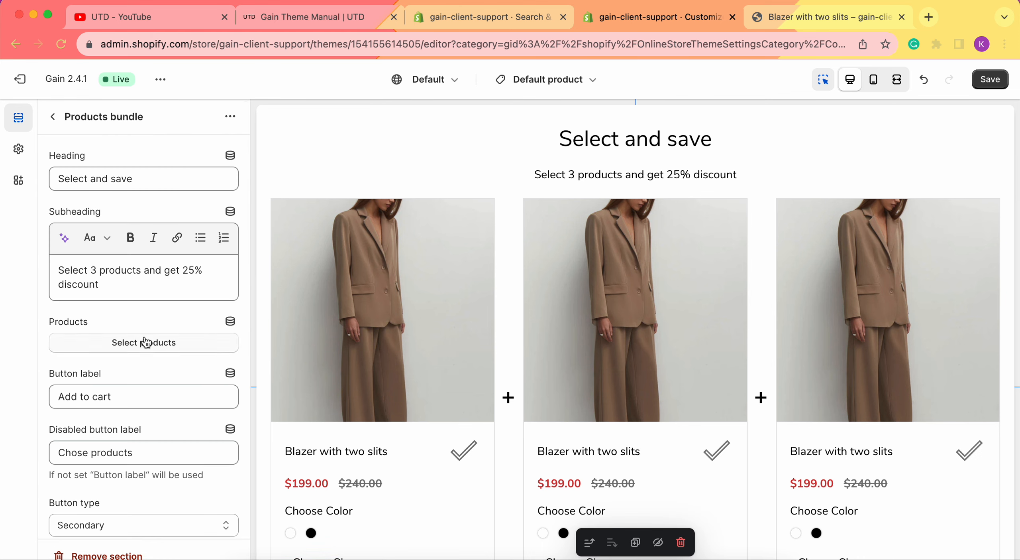
scroll(148, 325, down, 4)
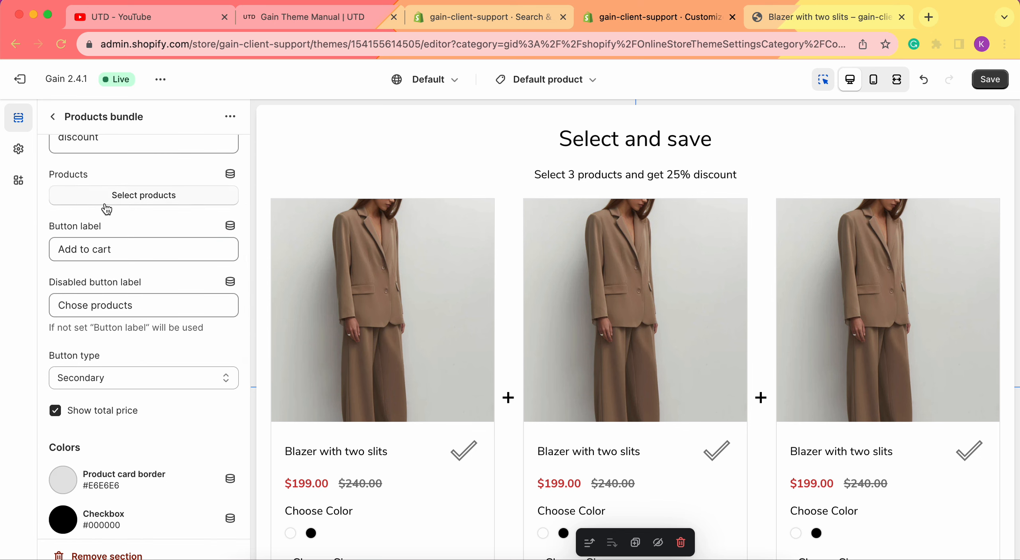
scroll(119, 206, down, 4)
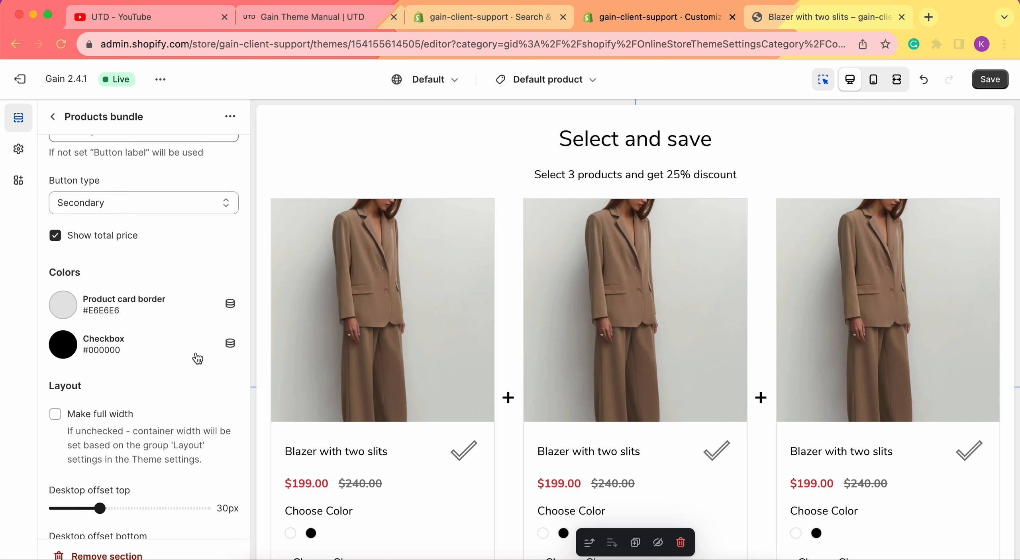
scroll(197, 358, up, 8)
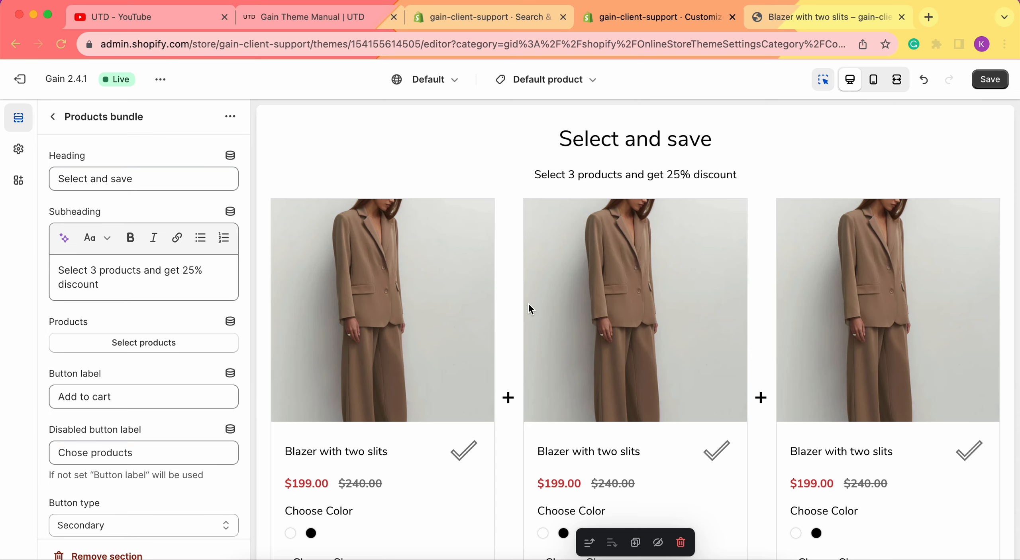
- Examine the blazer's product page preview from its title down to the Products bundle
scroll(528, 302, up, 15)
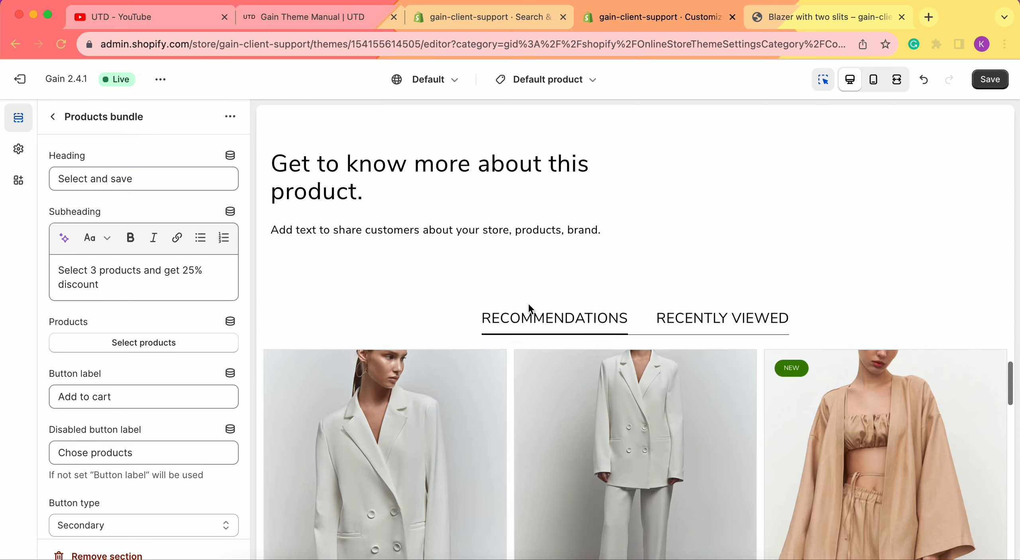
scroll(529, 304, up, 10)
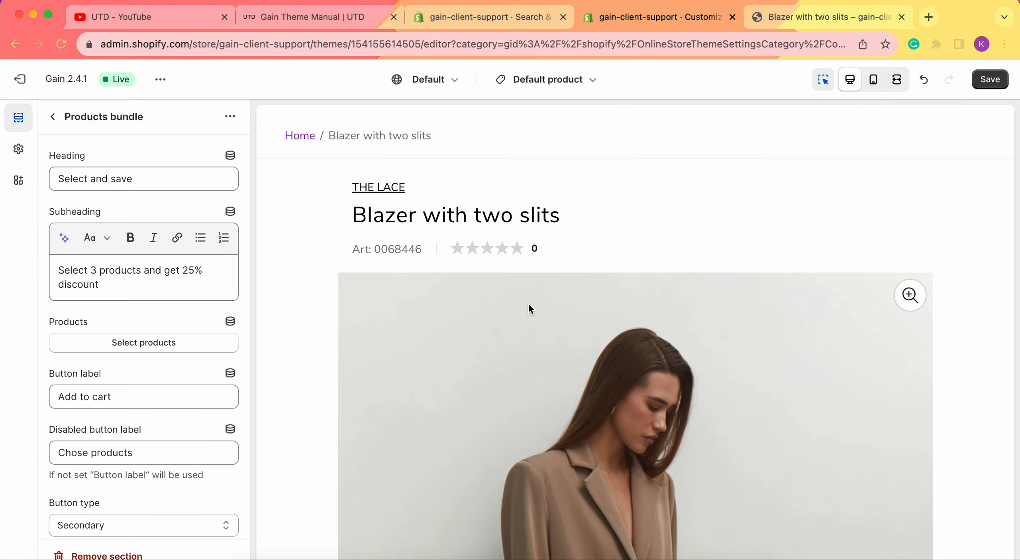
scroll(528, 302, down, 20)
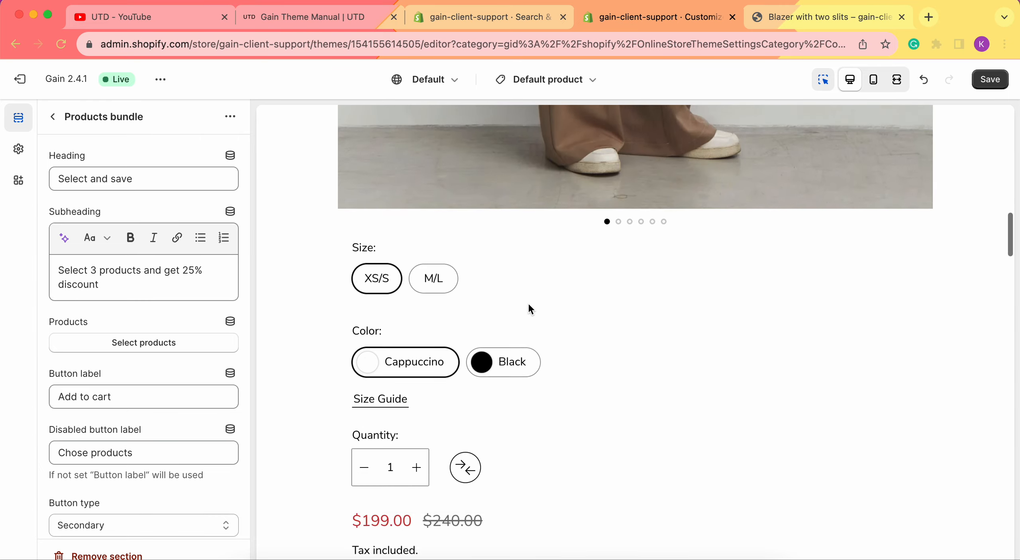
scroll(527, 302, down, 5)
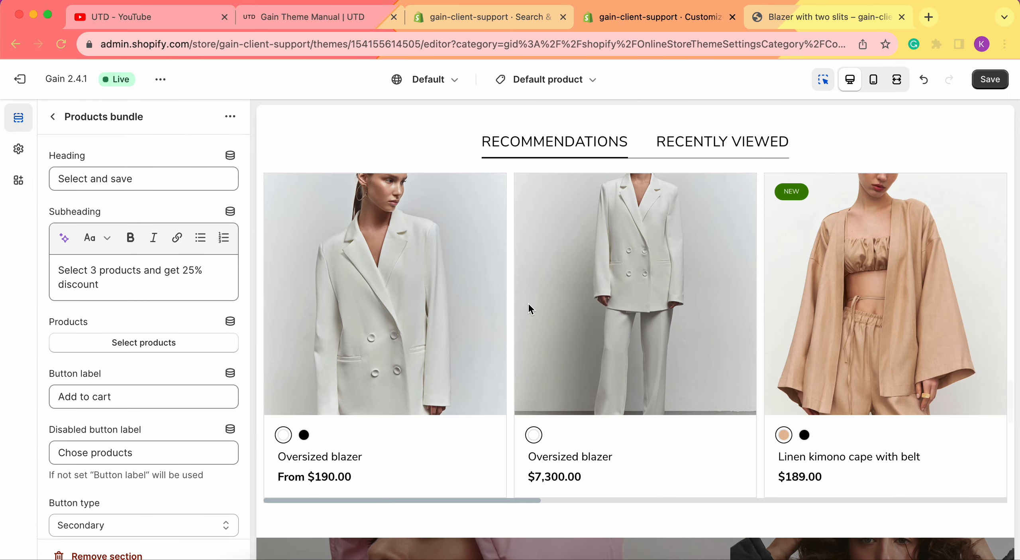
scroll(527, 302, down, 10)
scroll(529, 304, down, 2)
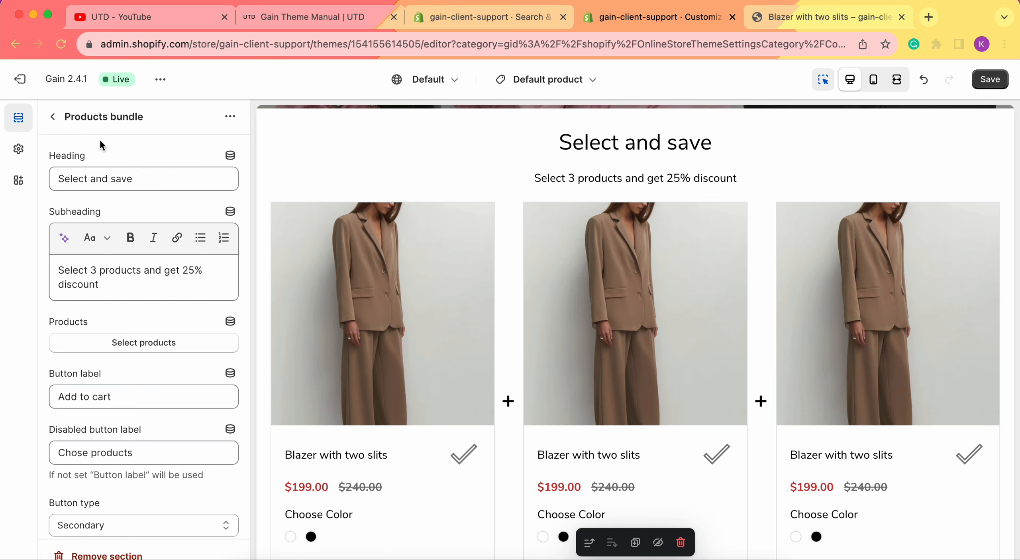
- Return to the Default product section list and check where the Products bundle sits among the other sections
click(53, 117)
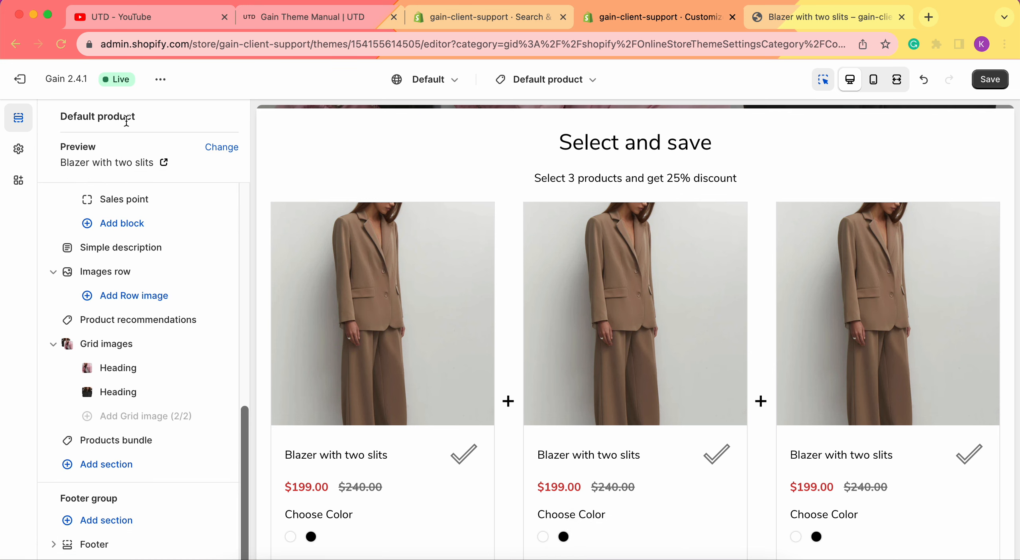
scroll(131, 236, up, 5)
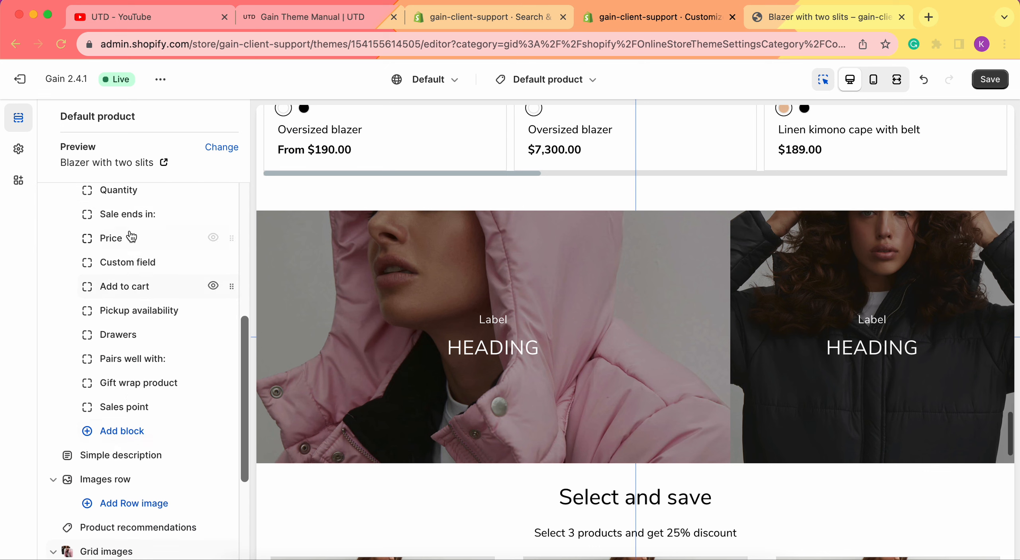
scroll(119, 503, down, 4)
scroll(121, 490, down, 2)
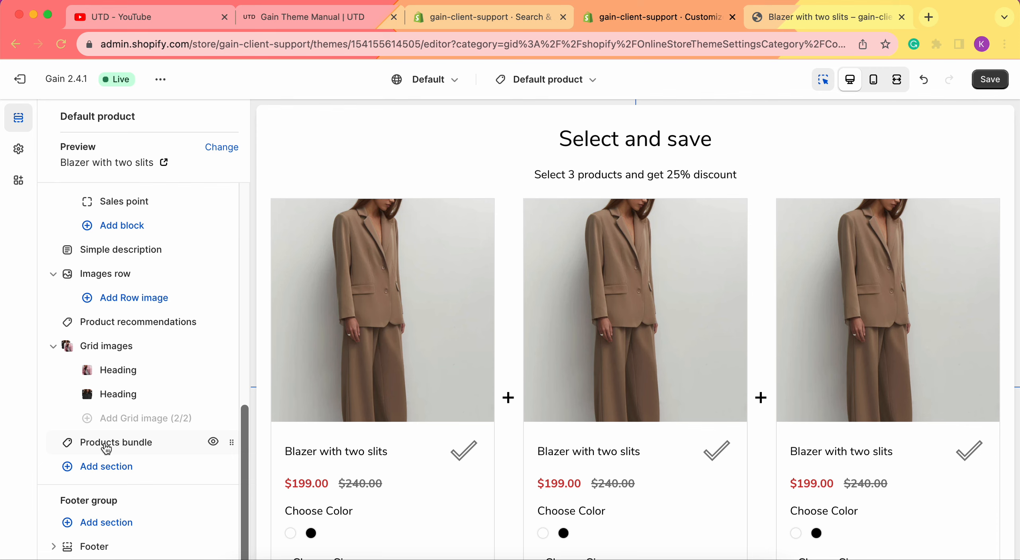
- Connect the Products bundle's products to the Complementary products metafield and save the template
click(106, 443)
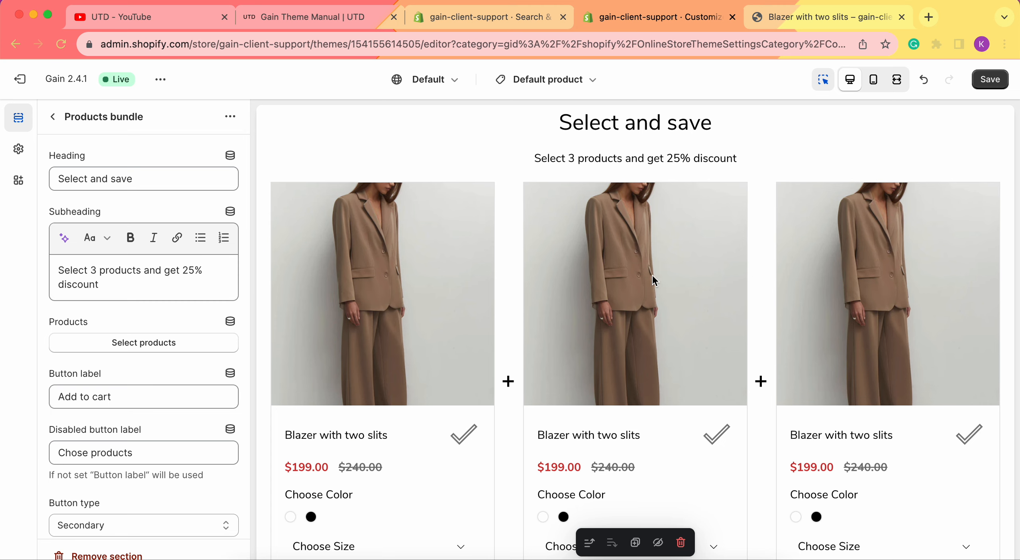
scroll(929, 302, up, 15)
scroll(602, 195, up, 20)
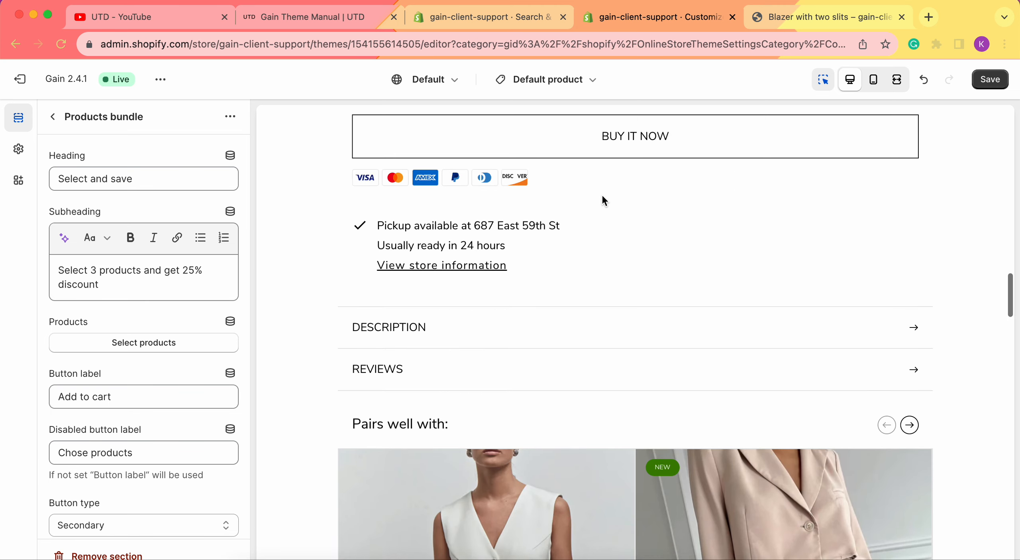
scroll(602, 195, up, 5)
scroll(602, 195, down, 20)
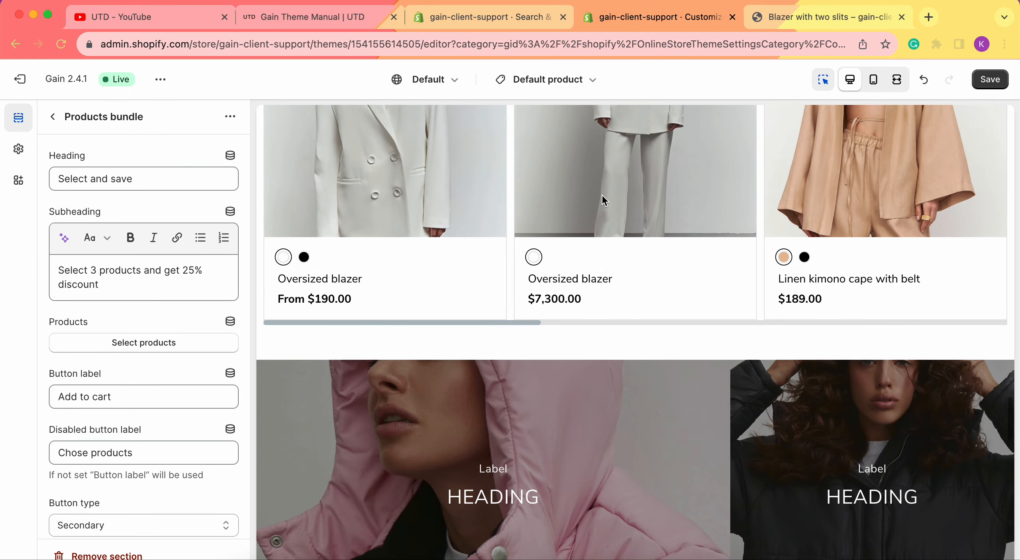
scroll(602, 194, down, 5)
scroll(118, 296, down, 3)
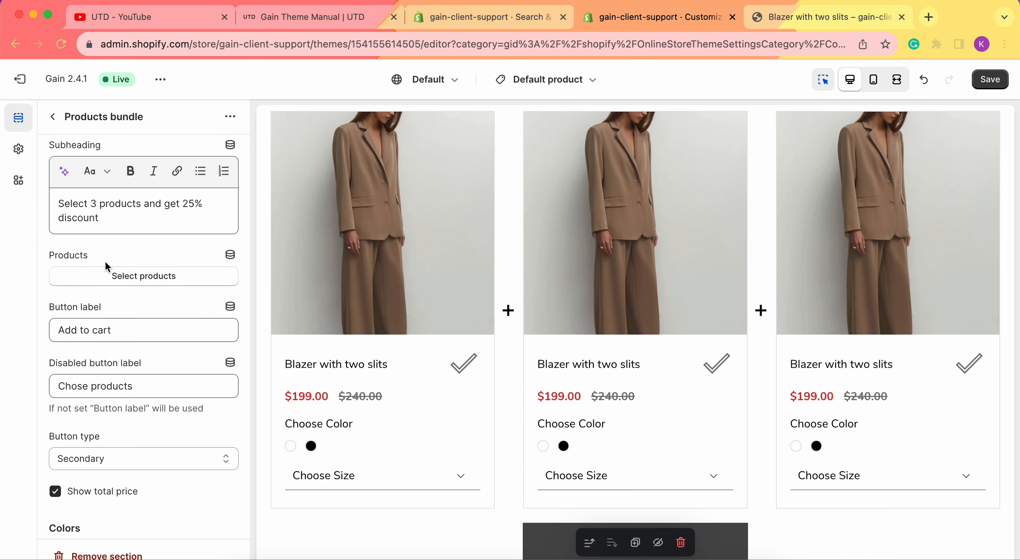
click(230, 260)
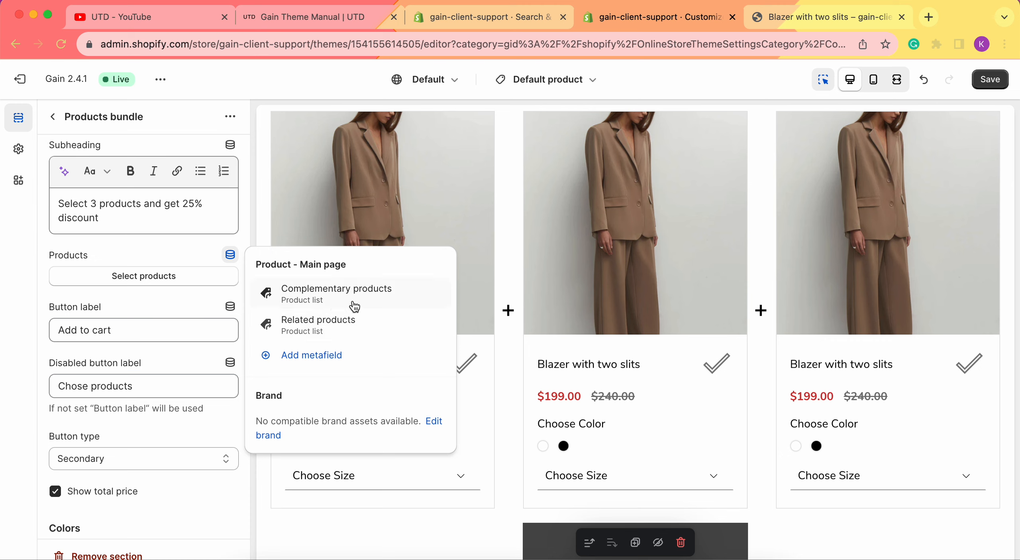
click(342, 306)
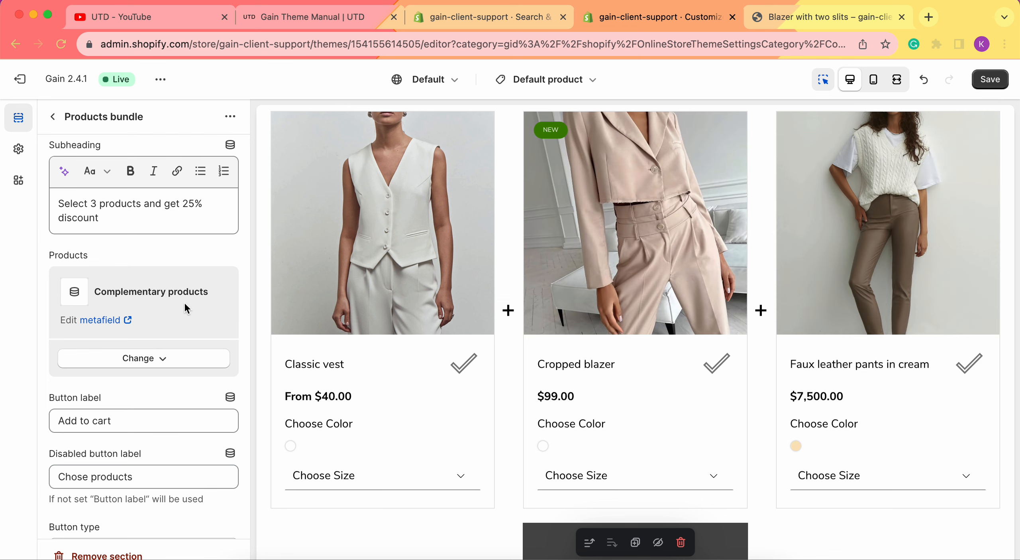
click(992, 85)
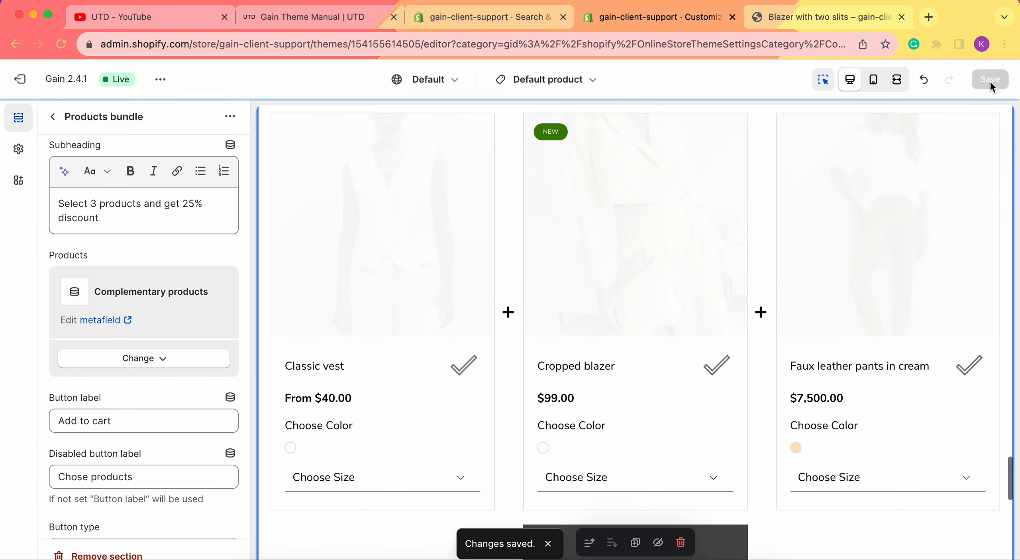
- Switch to the Search & Discovery app and review the complementary products listed under its product recommendations
click(466, 24)
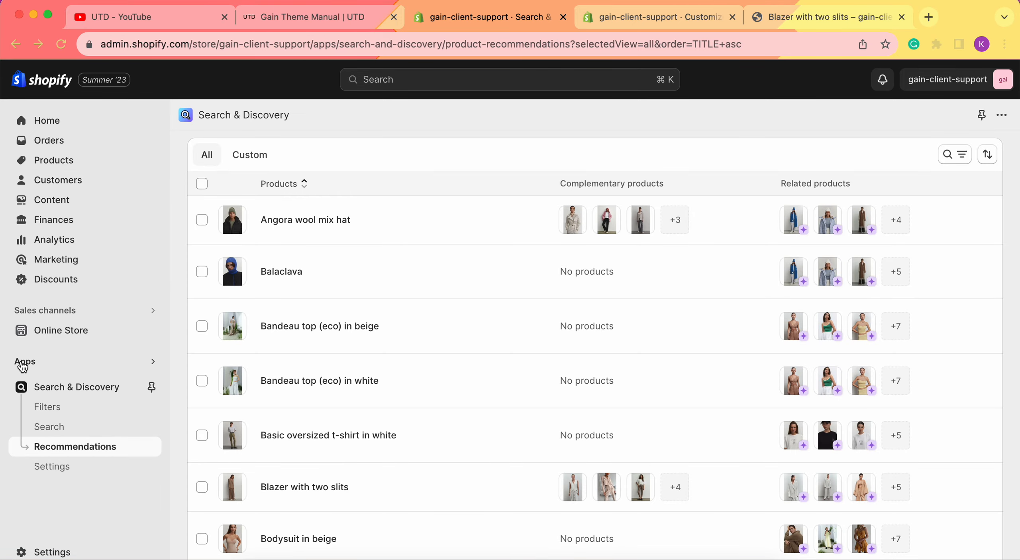
click(81, 397)
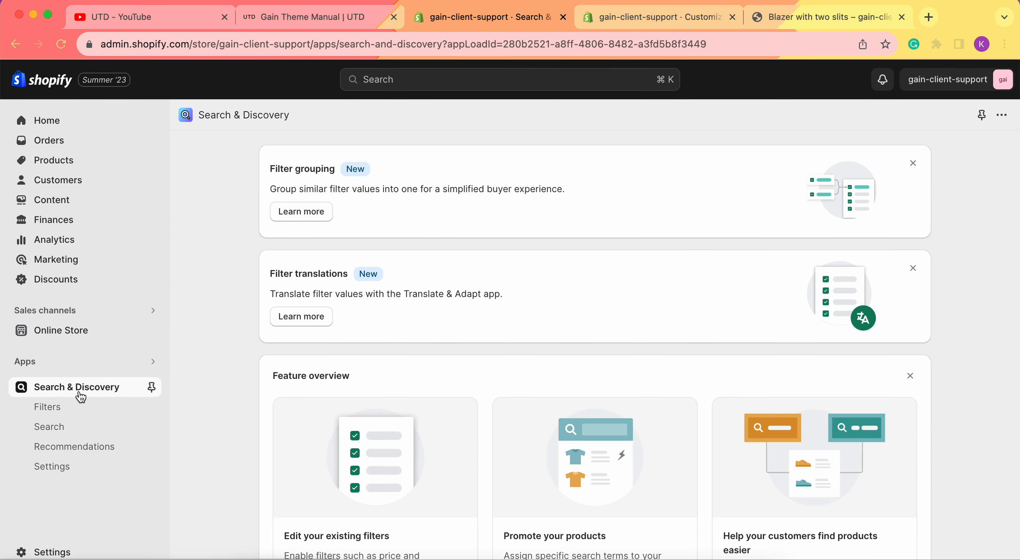
click(75, 447)
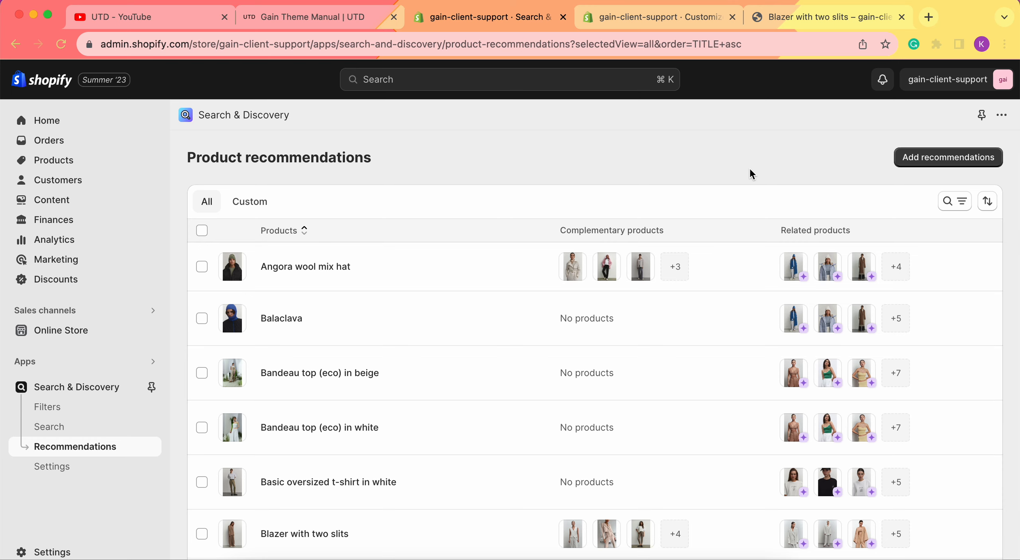
scroll(490, 228, down, 3)
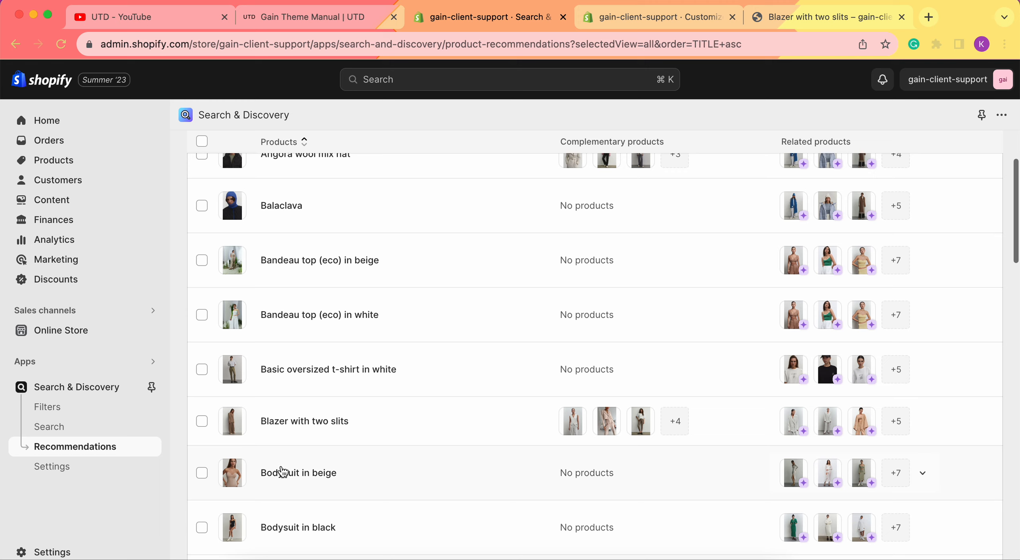
- Check the blazer's page in the theme editor preview and return to the Search & Discovery recommendations
key(ctrl+Tab)
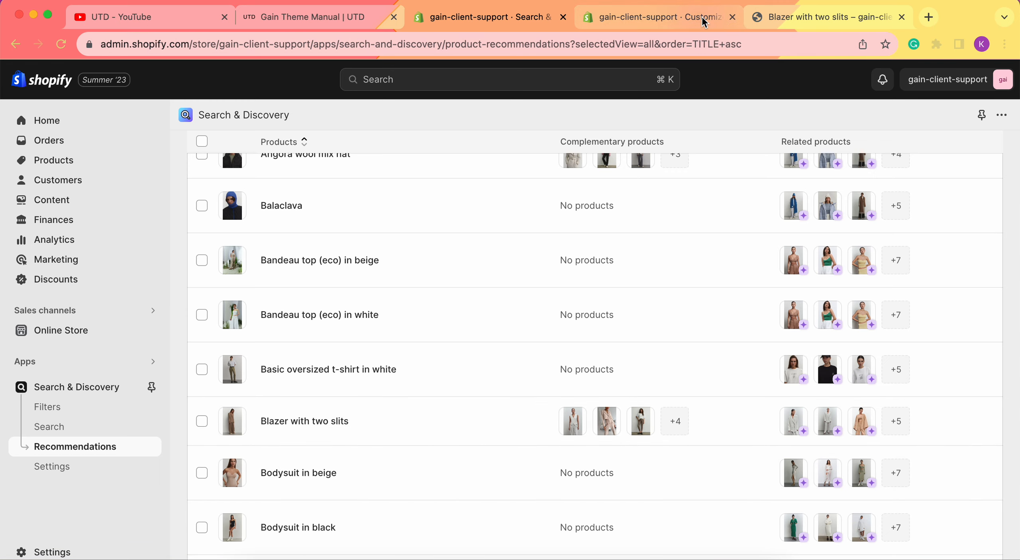
scroll(596, 295, up, 15)
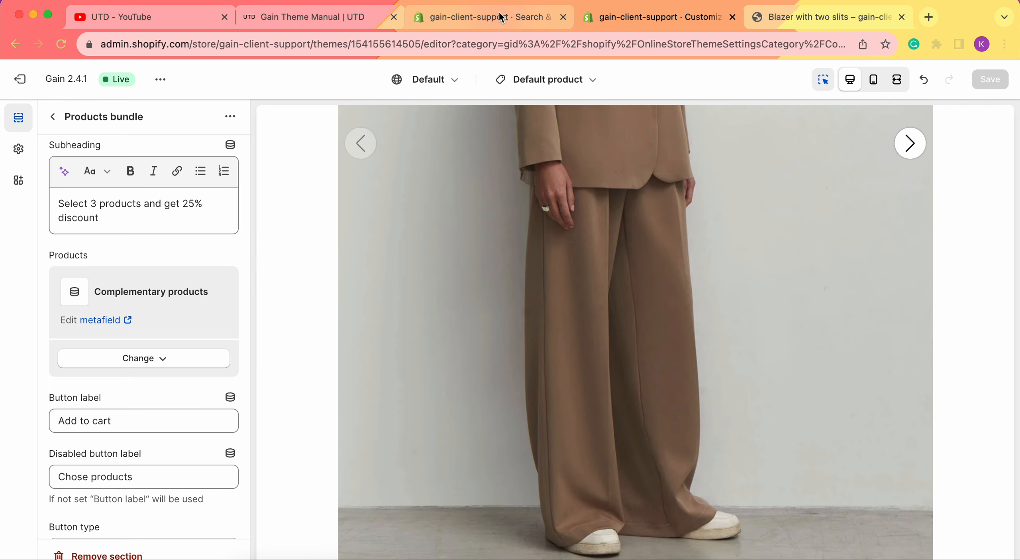
click(499, 11)
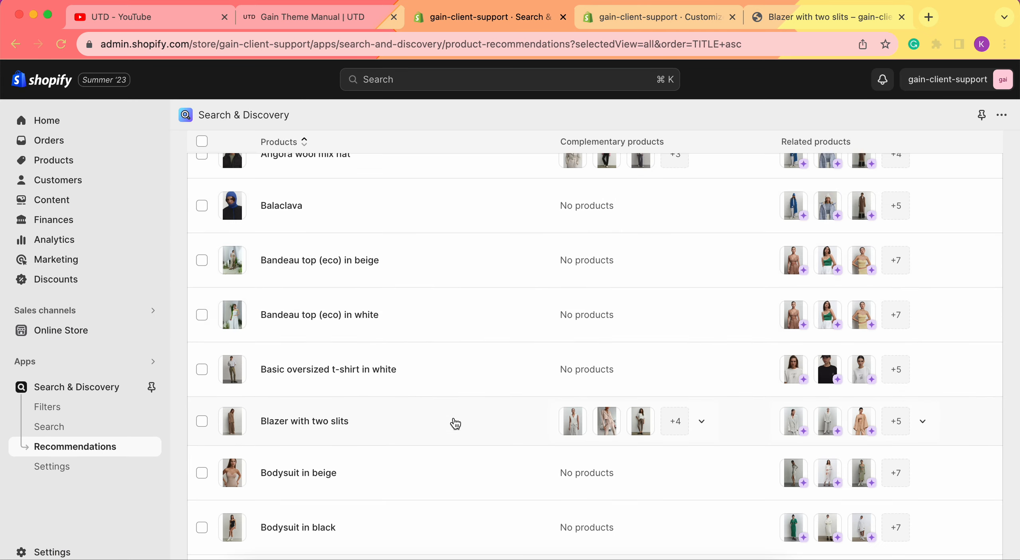
- Open the recommendations of Blazer with two slits and review its list of complementary products
click(455, 422)
scroll(434, 385, down, 5)
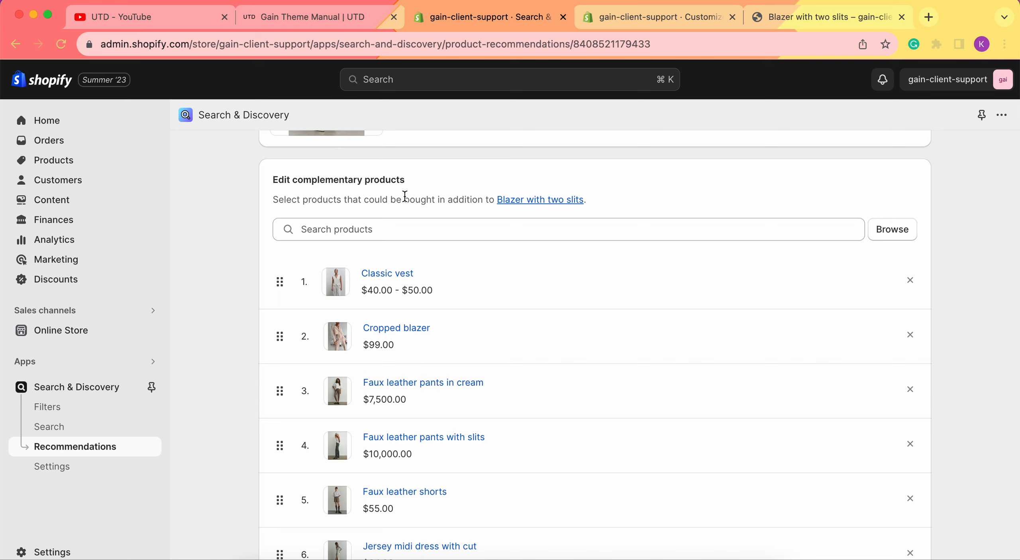
scroll(446, 267, down, 2)
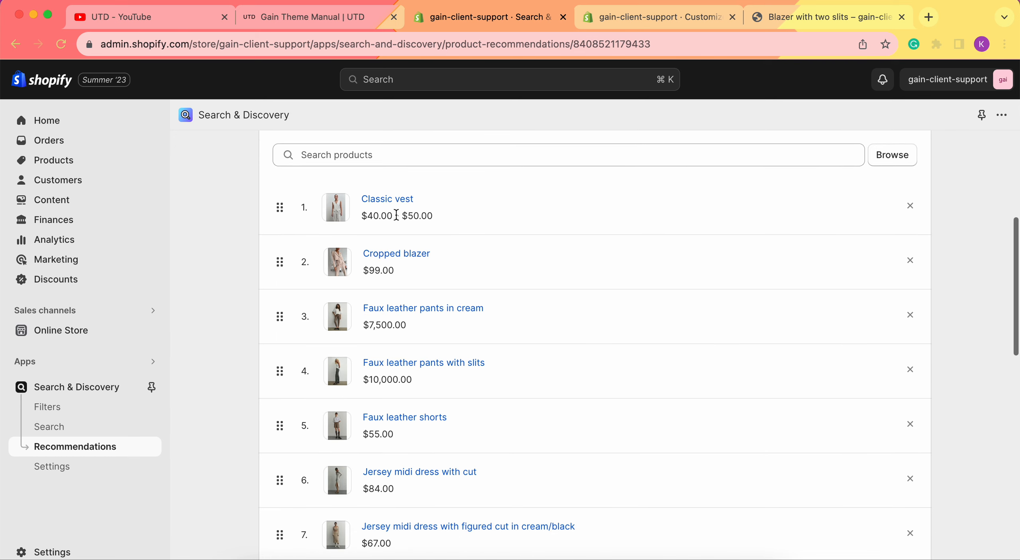
scroll(425, 236, down, 1)
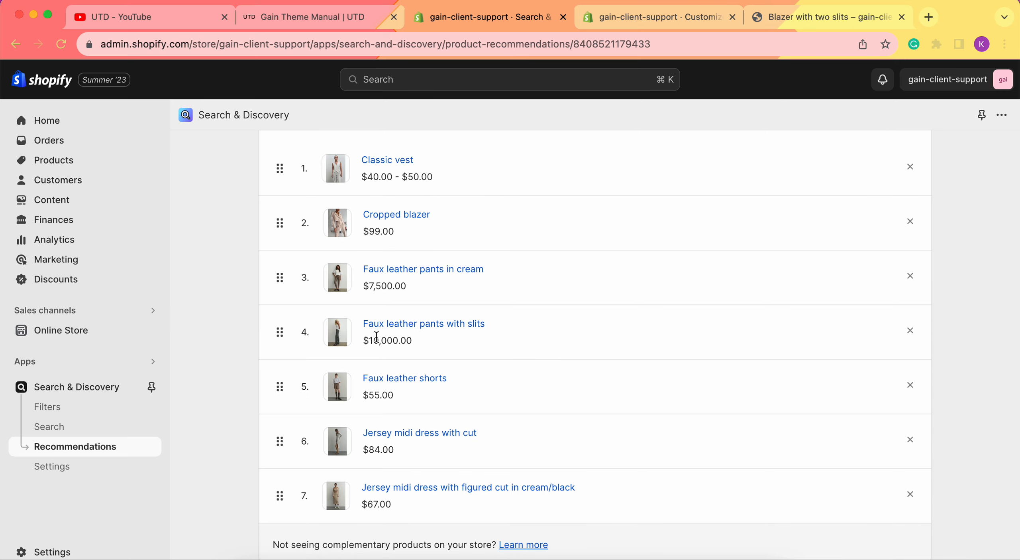
scroll(471, 230, down, 1)
scroll(471, 244, up, 4)
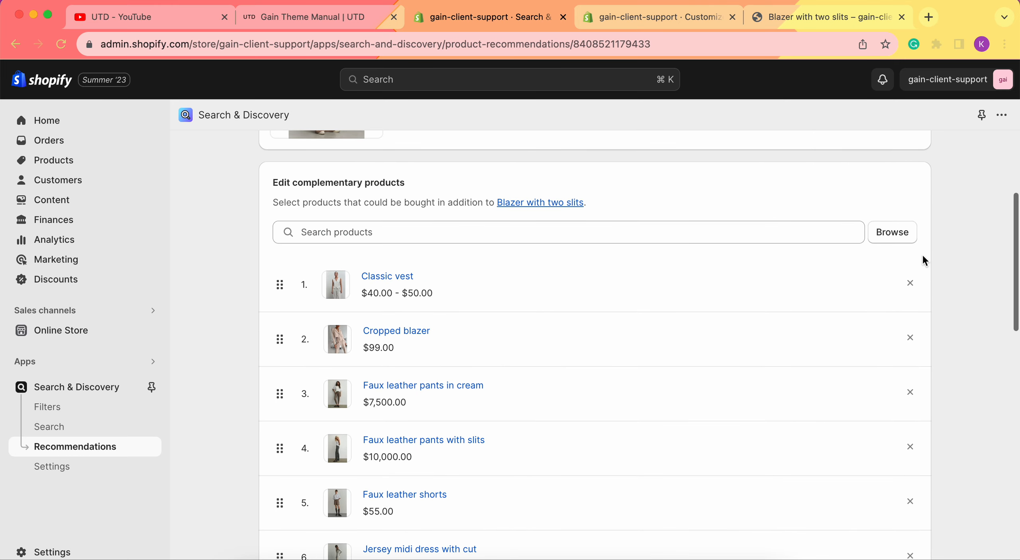
- Try removing Jersey midi dress with figured cut in cream/black and Jersey midi dress with cut from the blazer's complementary products
scroll(908, 393, down, 4)
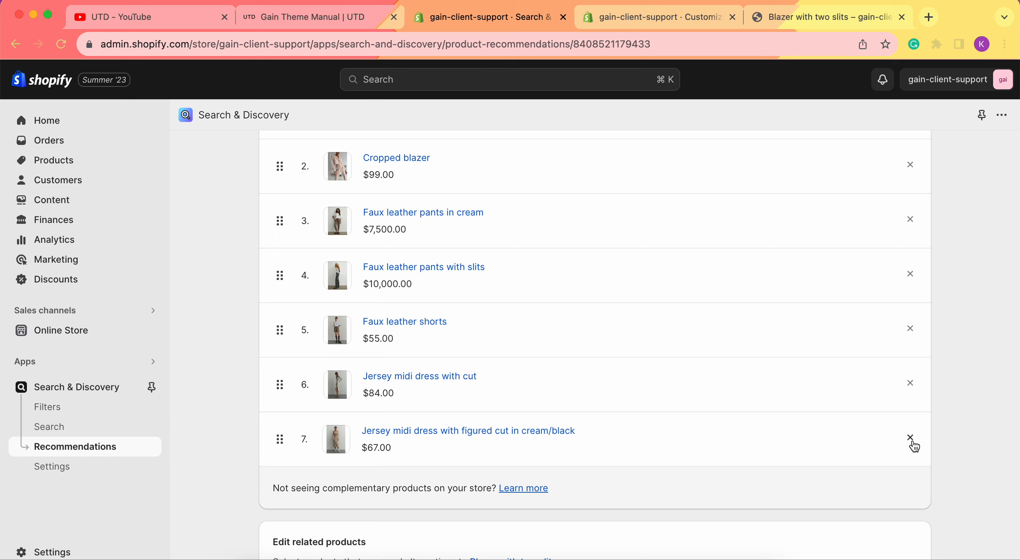
click(911, 437)
click(911, 383)
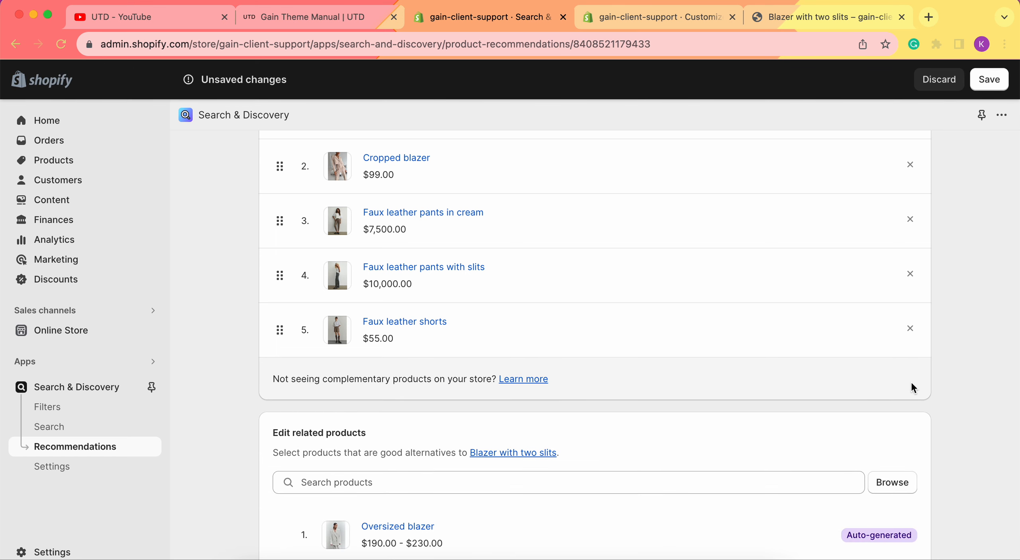
scroll(540, 263, up, 8)
- Switch to the theme editor and examine the blazer's product page in full-width preview down to Pairs well with
click(659, 16)
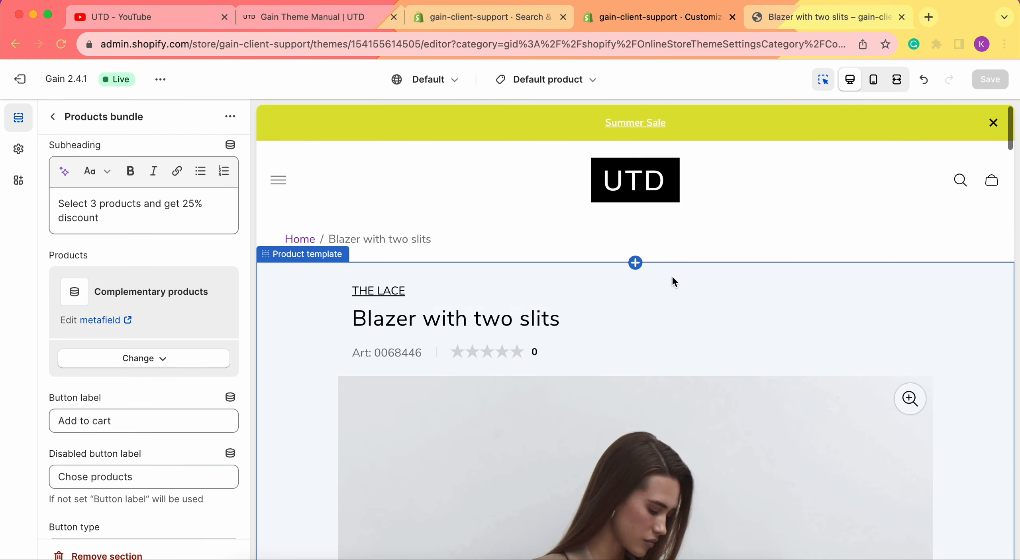
scroll(673, 278, down, 10)
click(898, 80)
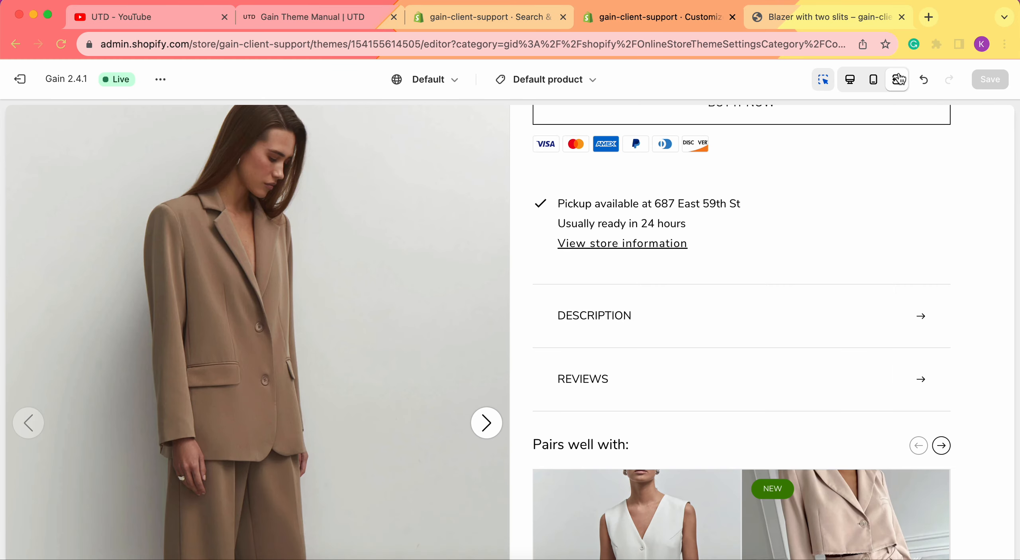
scroll(732, 348, down, 5)
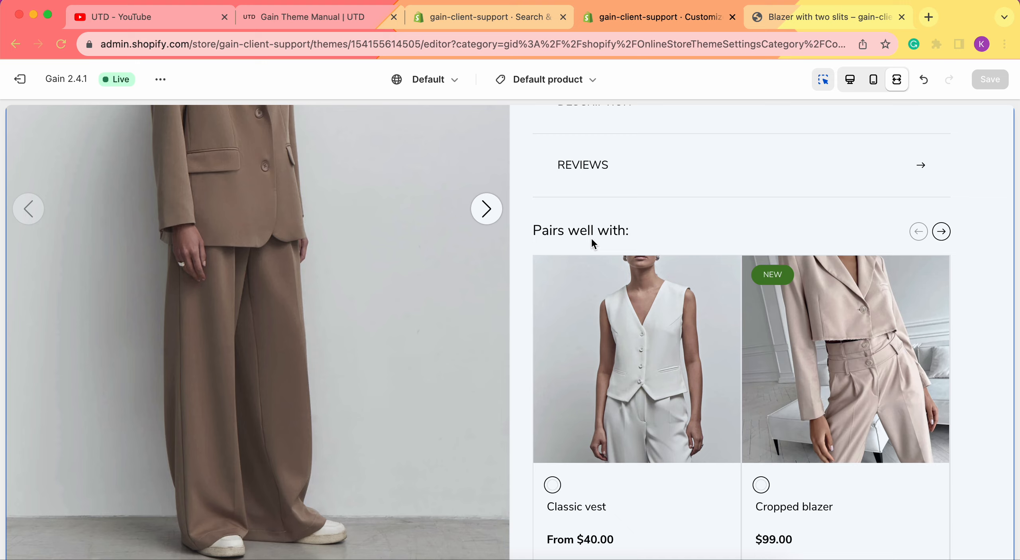
scroll(724, 255, down, 1)
scroll(945, 193, up, 15)
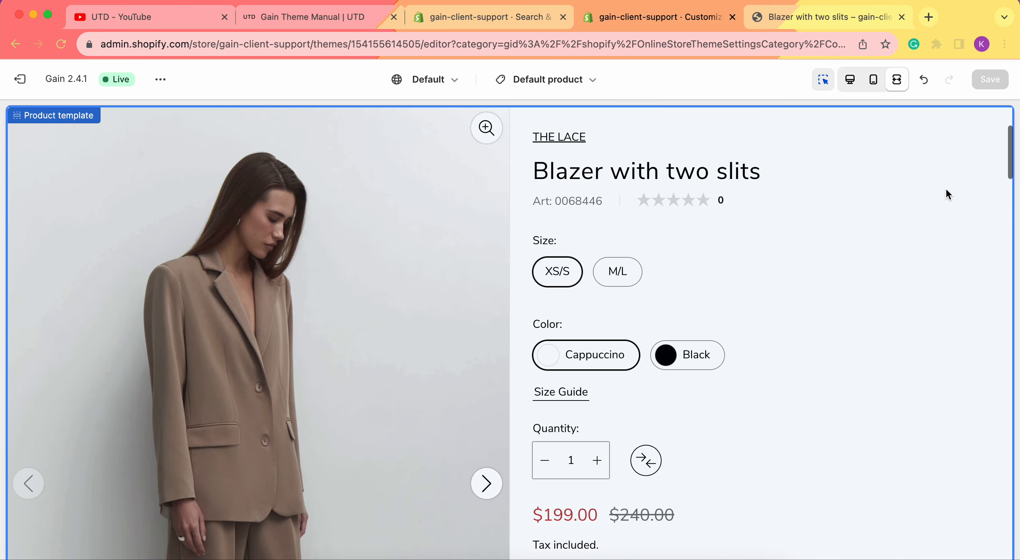
scroll(946, 193, down, 15)
scroll(945, 194, up, 6)
- Page through the Pairs well with carousel to its last products and back to the first ones
click(942, 278)
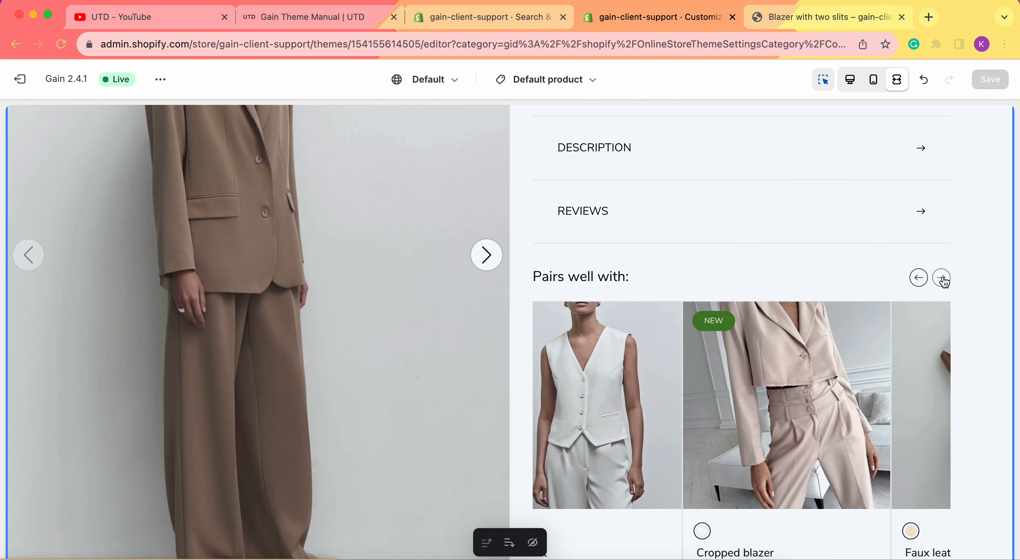
click(943, 278)
click(943, 278)
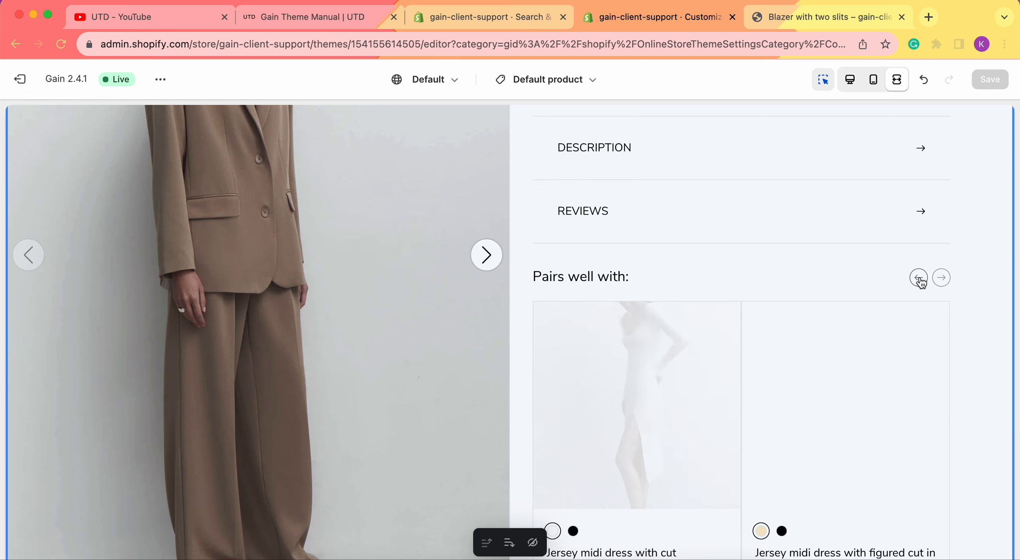
click(919, 277)
click(920, 277)
click(919, 278)
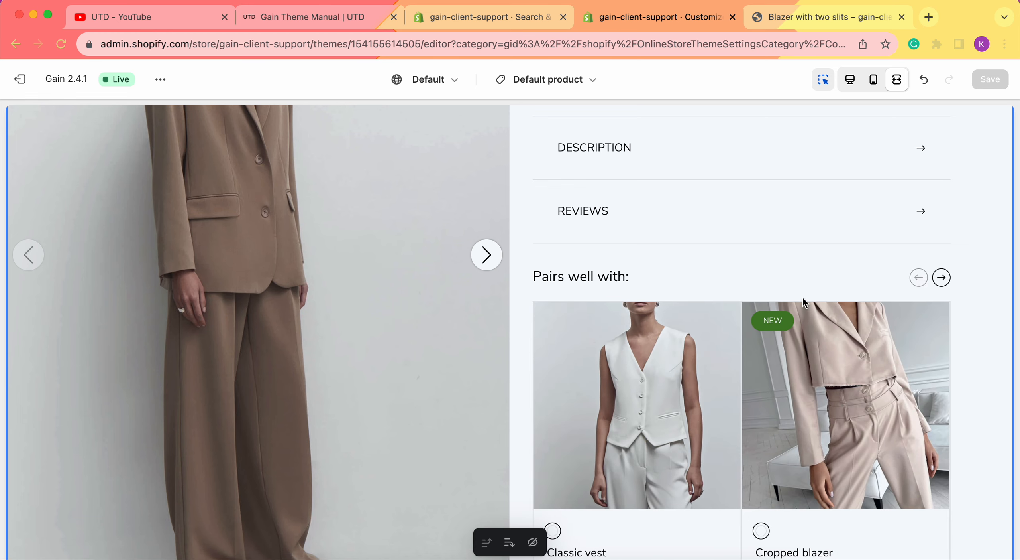
mouse_move(647, 314)
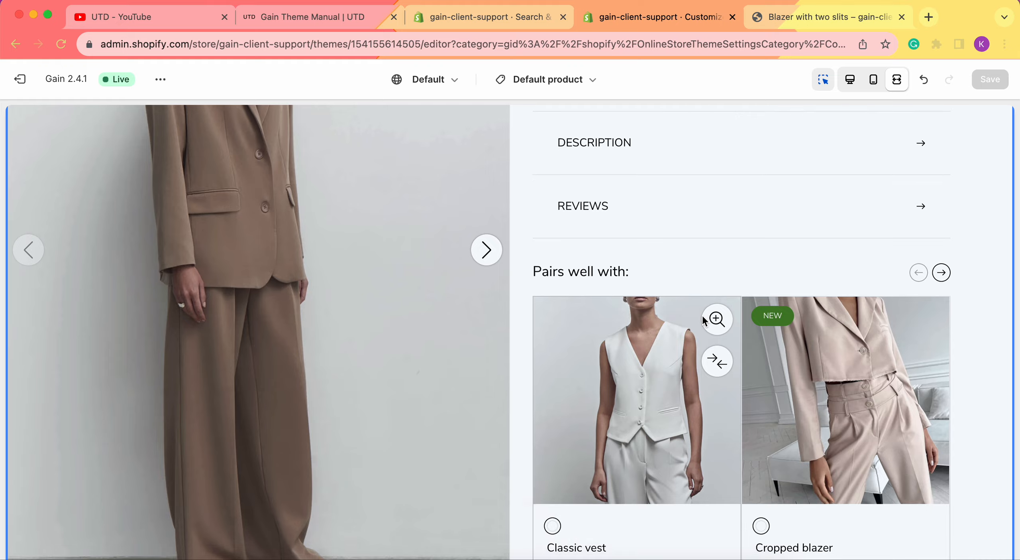
- Examine the products in the Select and save bundle on the blazer's page and return to Pairs well with
scroll(704, 321, down, 20)
scroll(703, 319, up, 3)
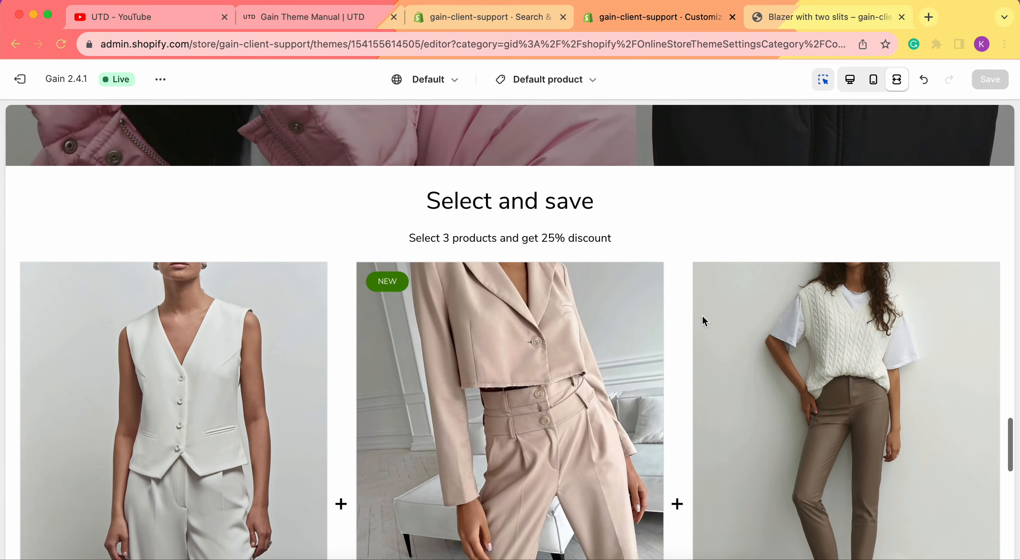
scroll(691, 274, down, 5)
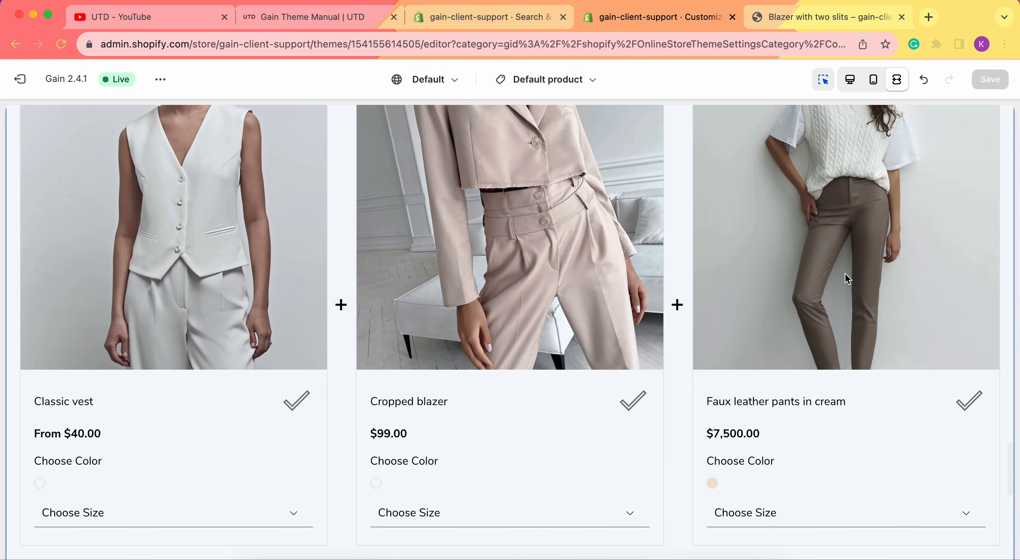
scroll(846, 275, up, 2)
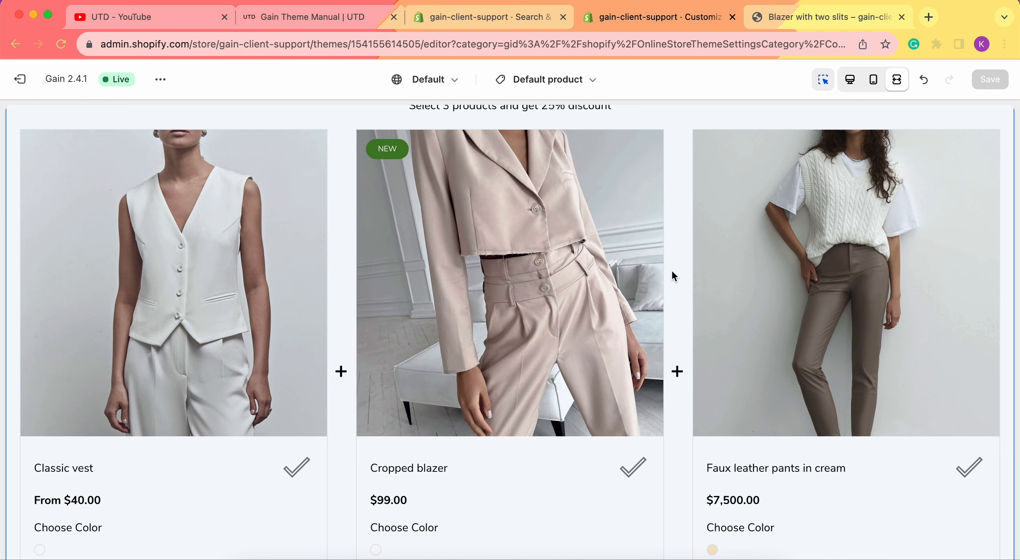
scroll(672, 275, up, 15)
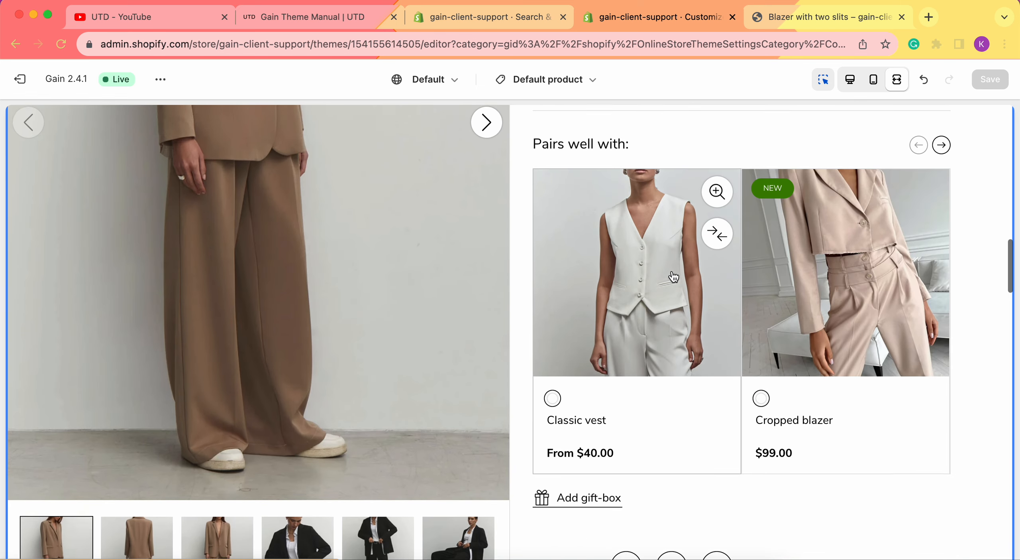
click(628, 362)
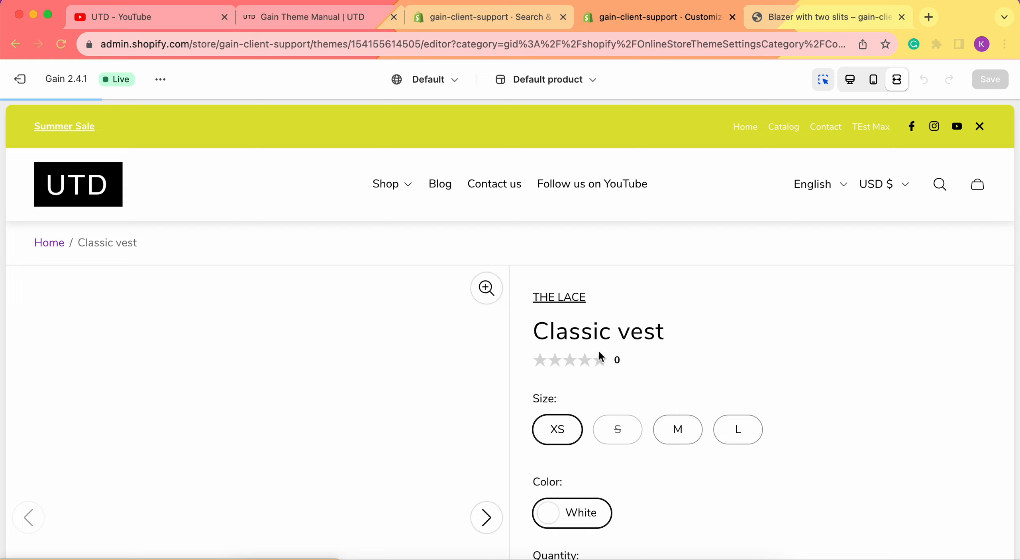
scroll(601, 356, left, 5)
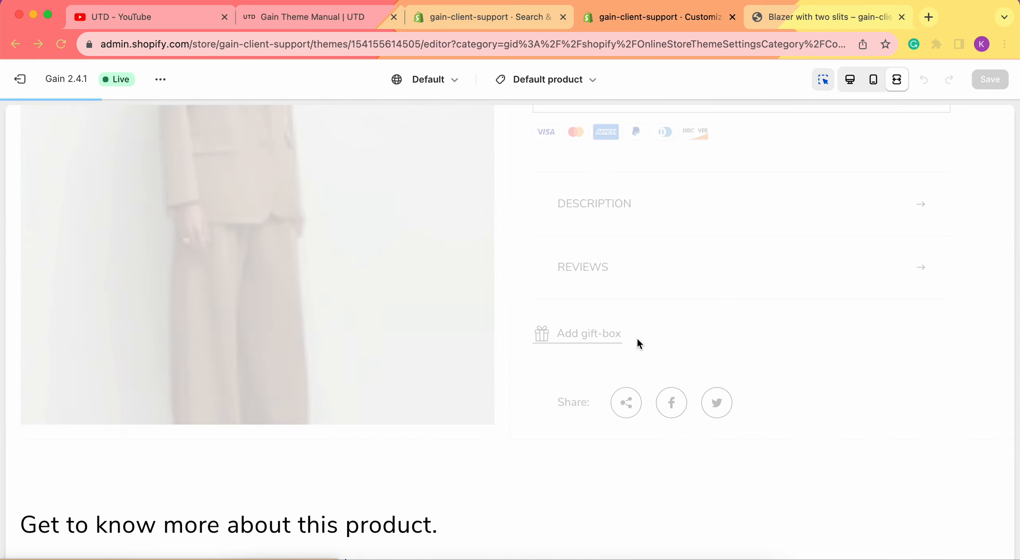
scroll(726, 309, down, 3)
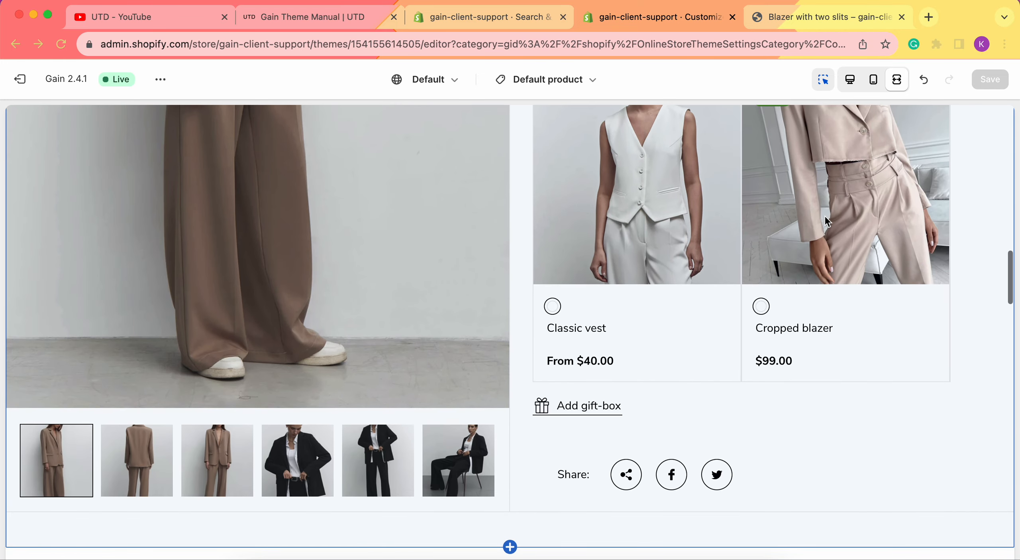
- Compare the products in the Select and save bundle with those under Pairs well with on the blazer's page
scroll(827, 222, down, 10)
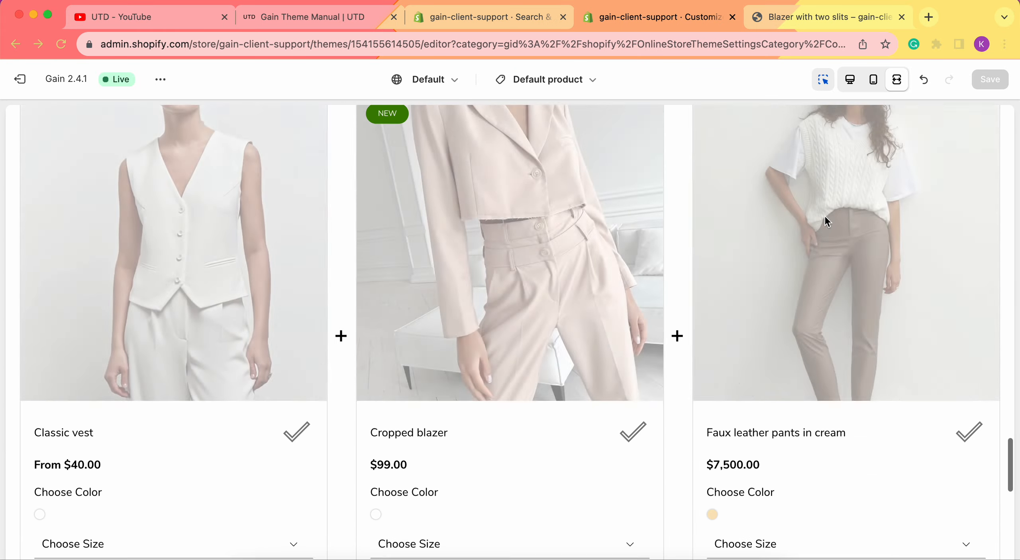
scroll(827, 221, up, 5)
scroll(825, 222, down, 6)
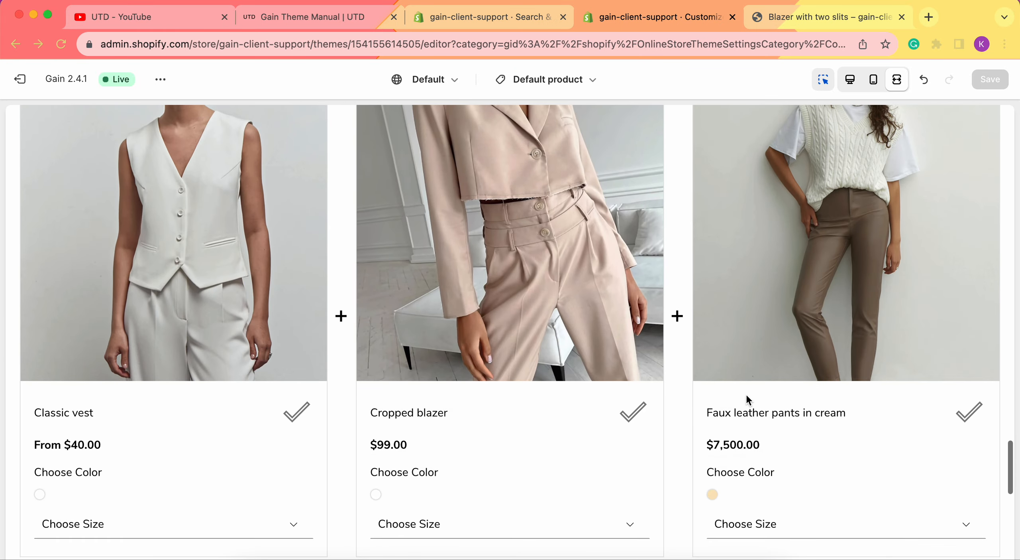
scroll(558, 354, down, 1)
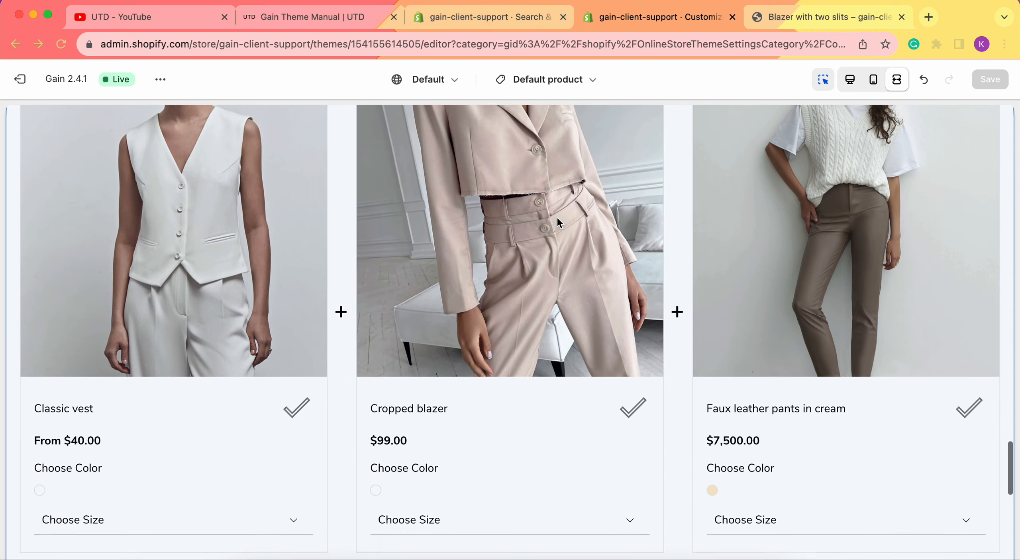
scroll(558, 217, up, 6)
scroll(481, 354, up, 15)
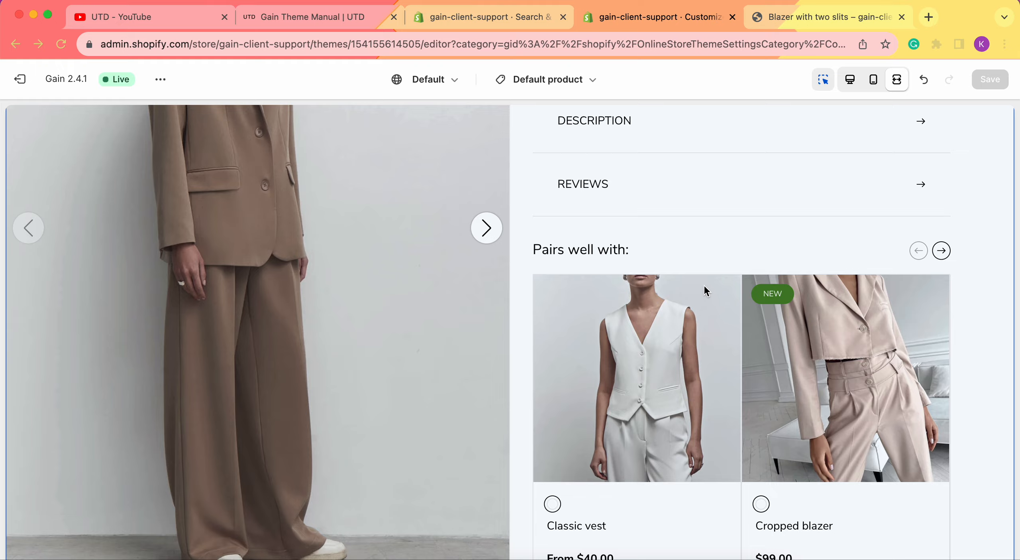
scroll(704, 284, down, 15)
scroll(704, 283, up, 16)
scroll(704, 284, down, 3)
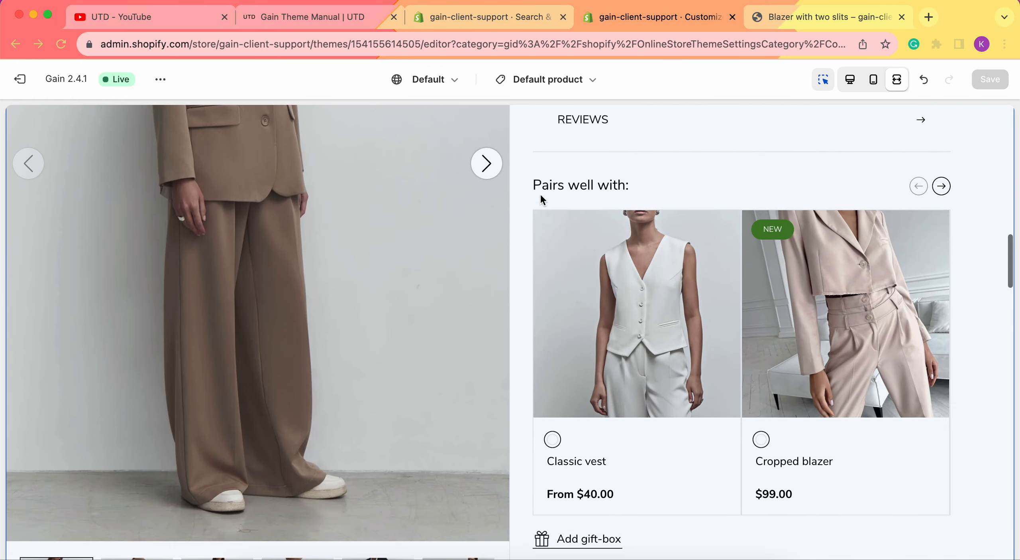
scroll(636, 193, down, 14)
scroll(636, 193, down, 7)
scroll(636, 193, up, 5)
scroll(636, 196, down, 5)
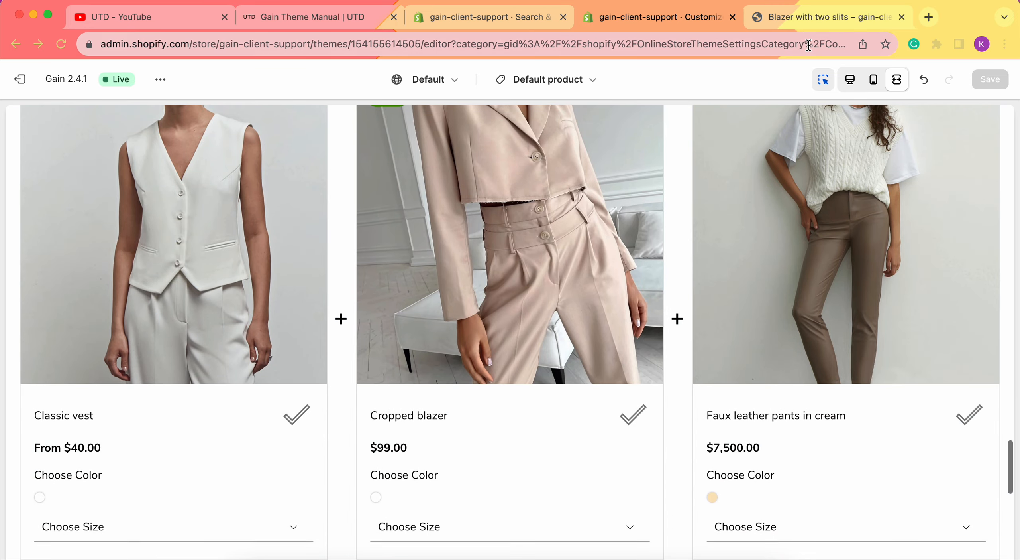
- Return to the desktop preview and check the Products bundle section's settings against its preview
click(853, 89)
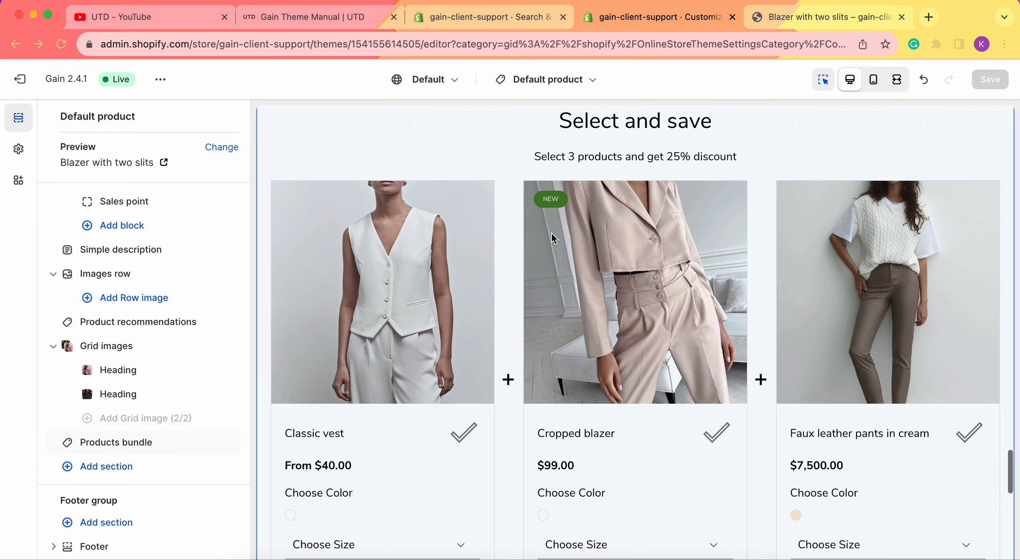
scroll(552, 233, up, 10)
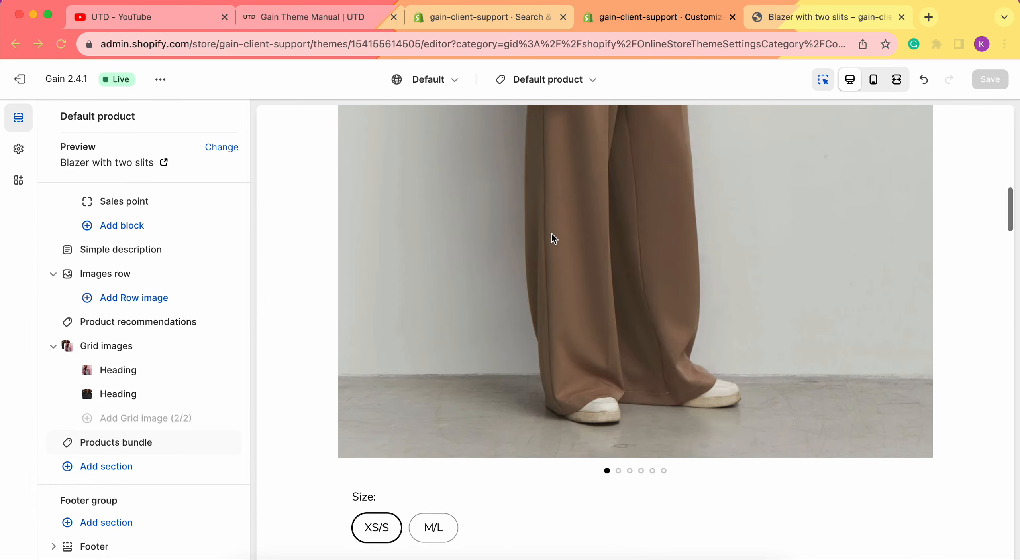
click(116, 441)
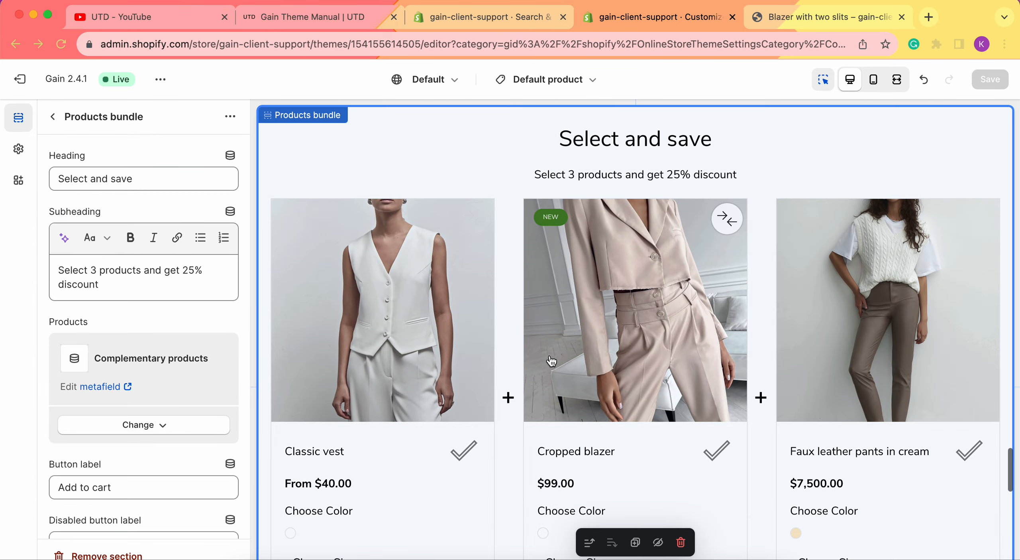
scroll(552, 361, down, 15)
scroll(552, 361, up, 12)
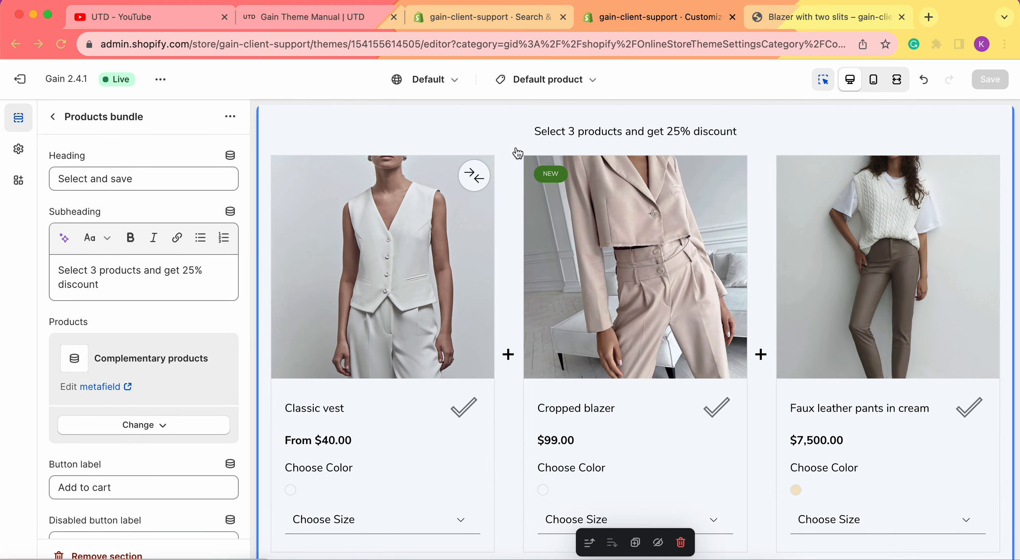
- Return to Search & Discovery, leave the blazer's recommendations without saving, and open the recommendations of the Balaclava
click(481, 20)
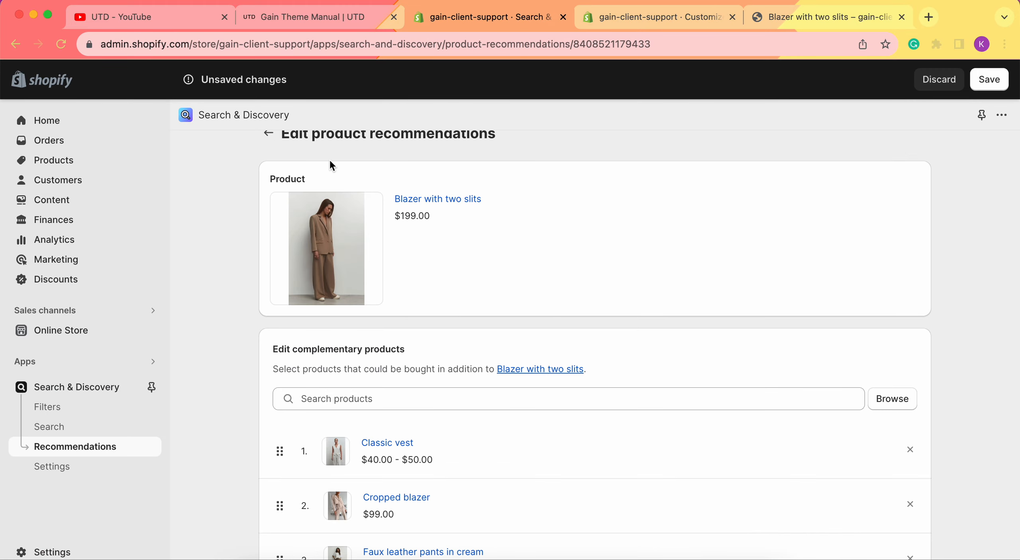
click(268, 142)
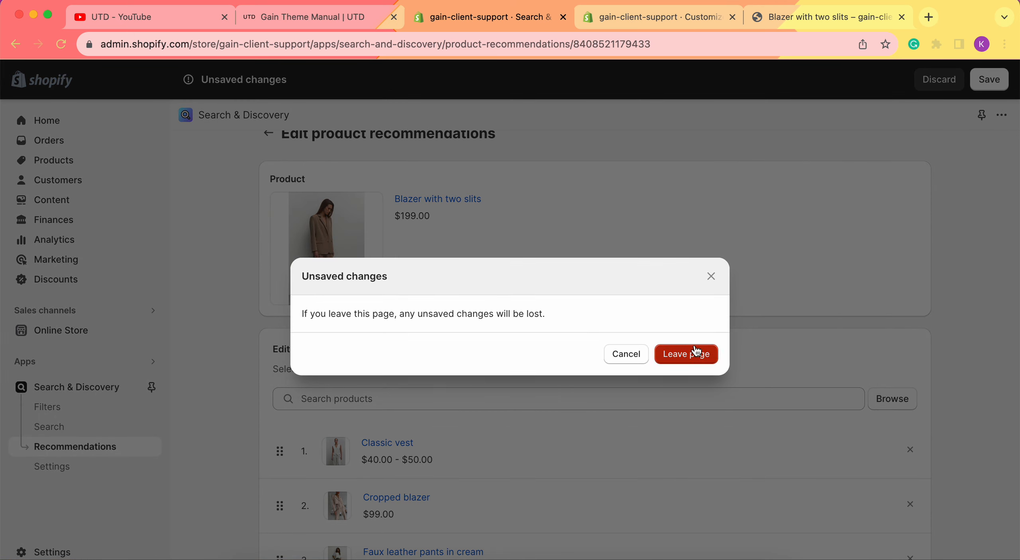
click(696, 353)
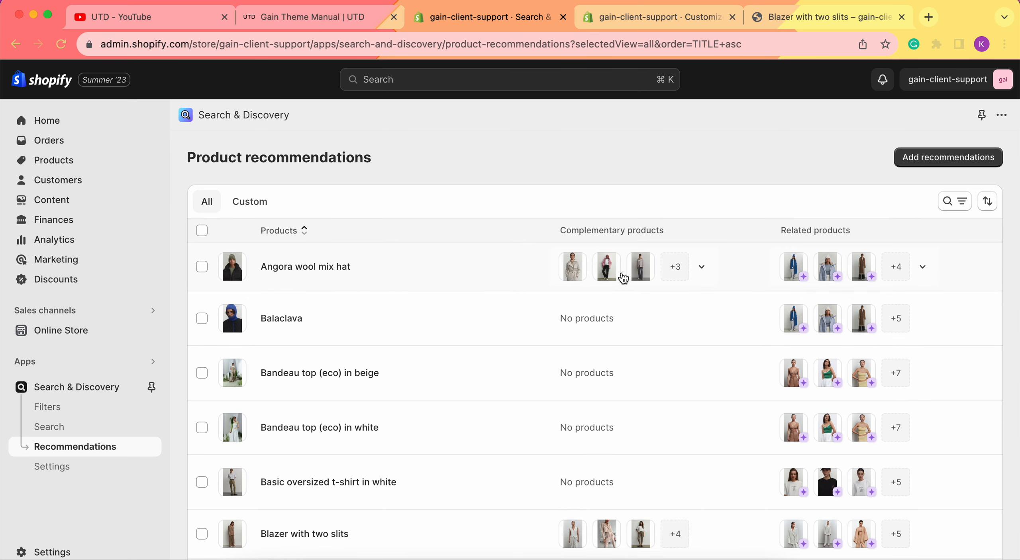
click(327, 319)
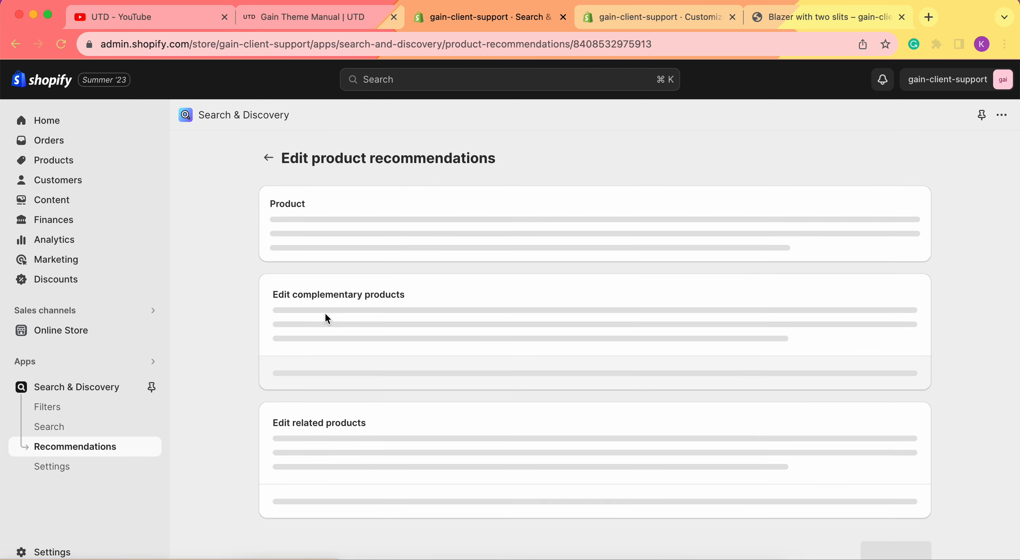
- Add Angora wool mix hat, Basic oversized t-shirt in white, Bodysuit in beige, black and milk, and Boyfriend style puffer jacket as the Balaclava's complementary products
scroll(698, 298, down, 3)
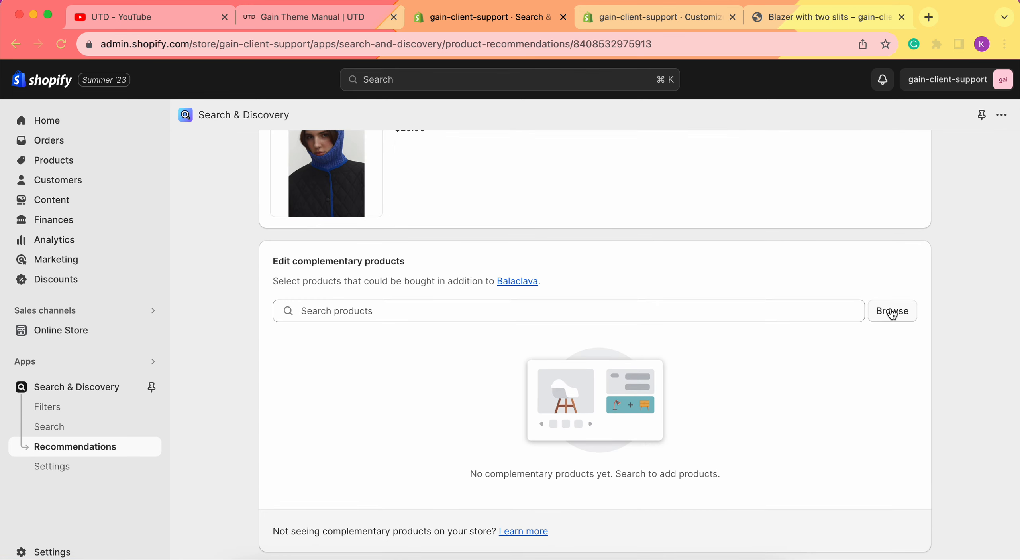
click(893, 314)
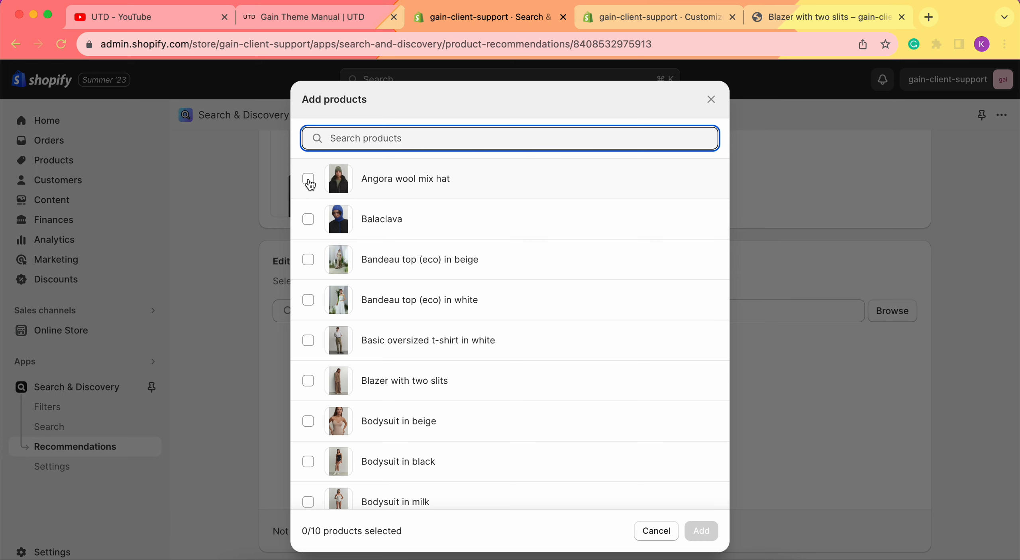
click(309, 180)
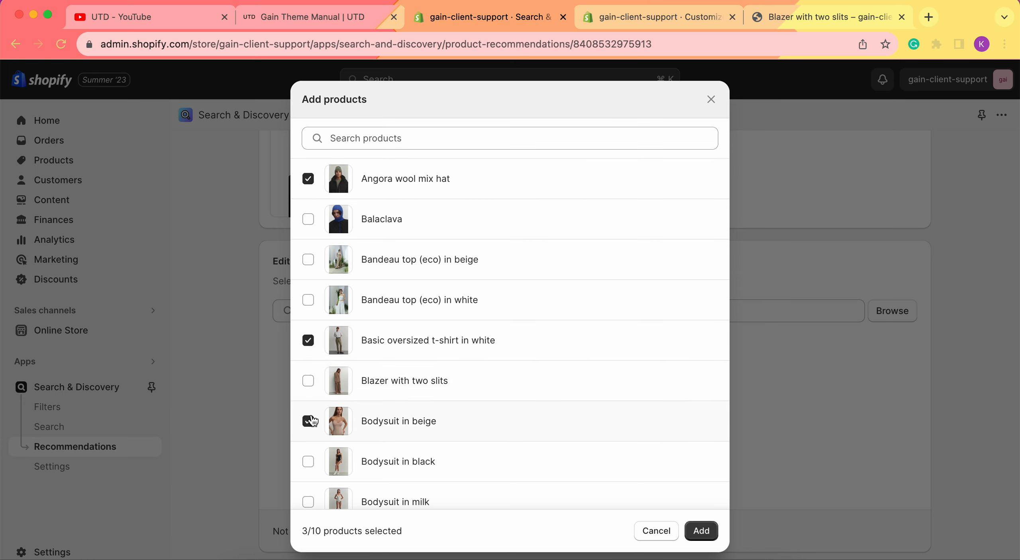
scroll(313, 420, down, 2)
scroll(313, 439, down, 2)
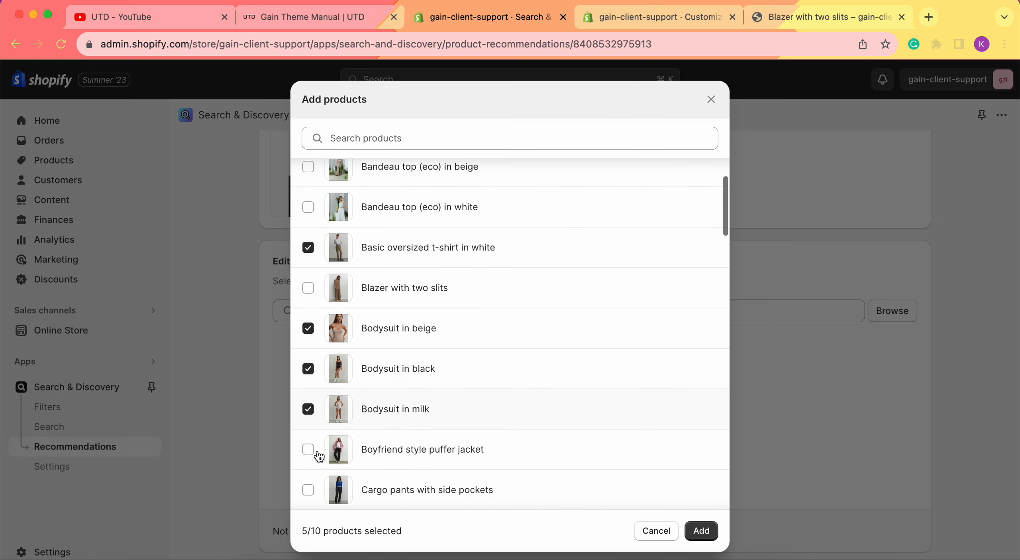
click(693, 536)
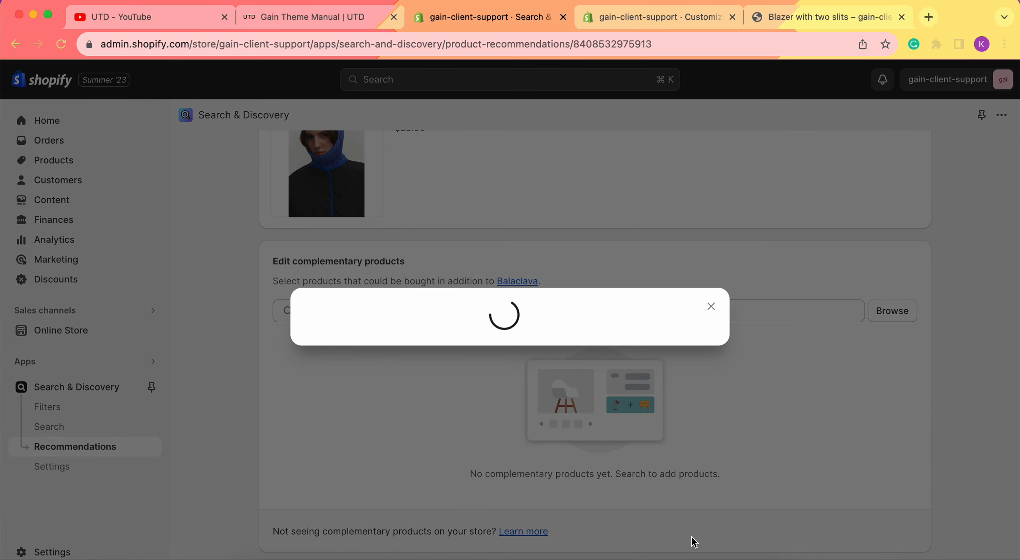
scroll(712, 353, down, 10)
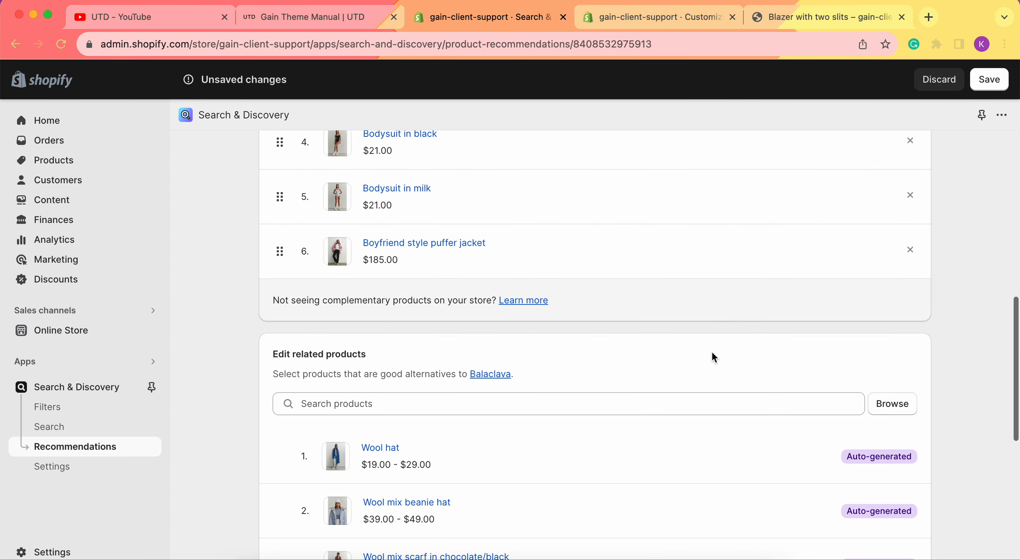
scroll(711, 352, up, 3)
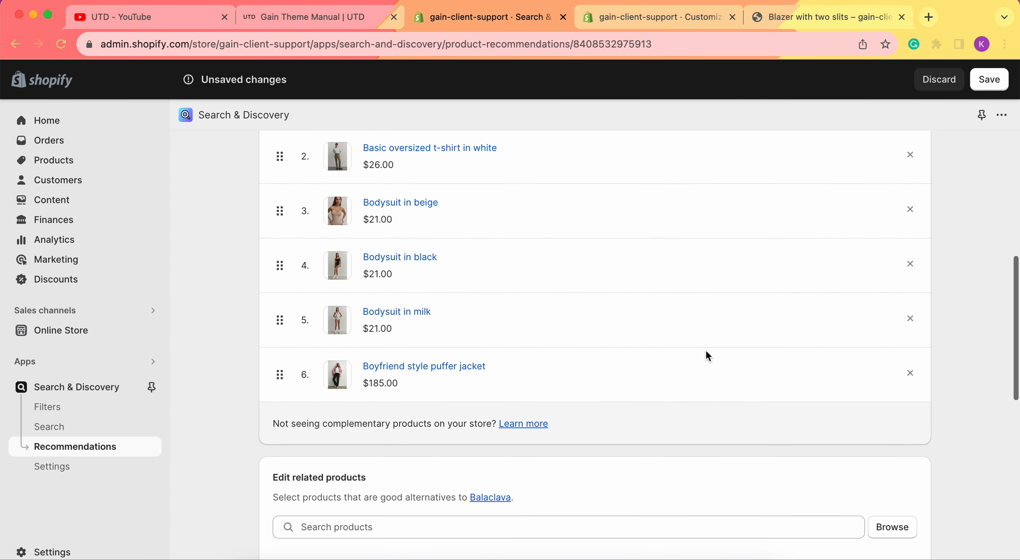
- Switch to the theme editor, compare the Products bundle with Pairs well with in the preview, and open the live storefront
click(696, 18)
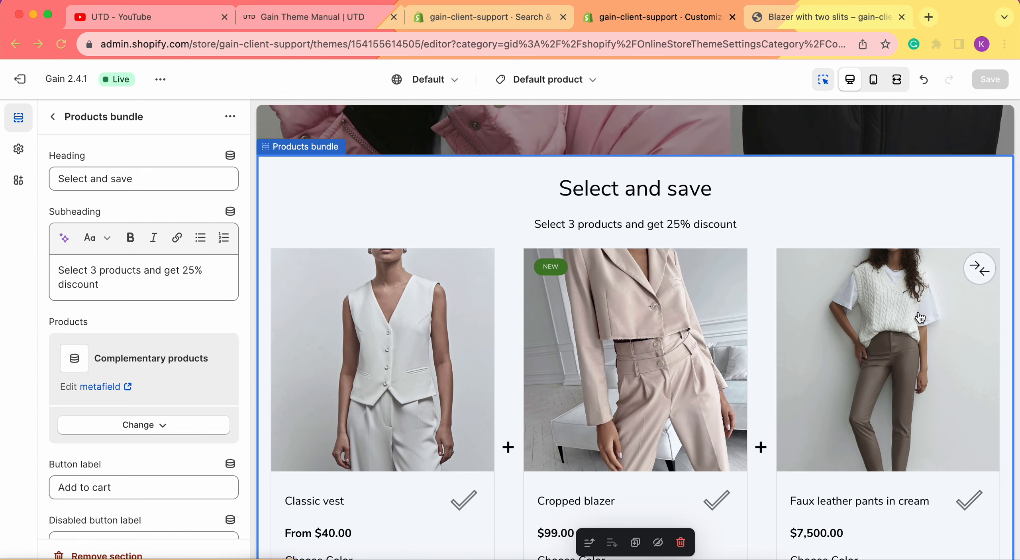
scroll(918, 309, up, 15)
scroll(918, 309, down, 3)
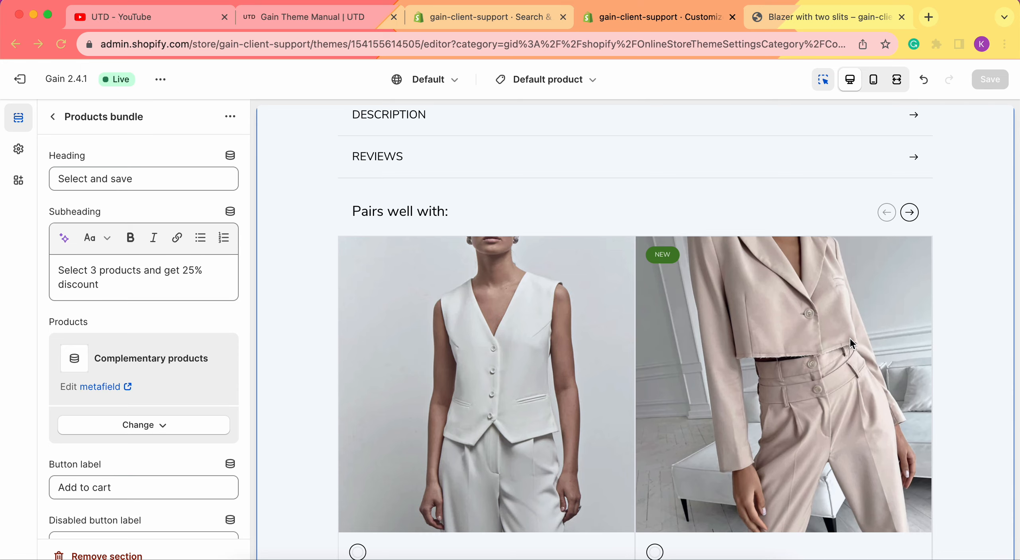
scroll(852, 343, down, 15)
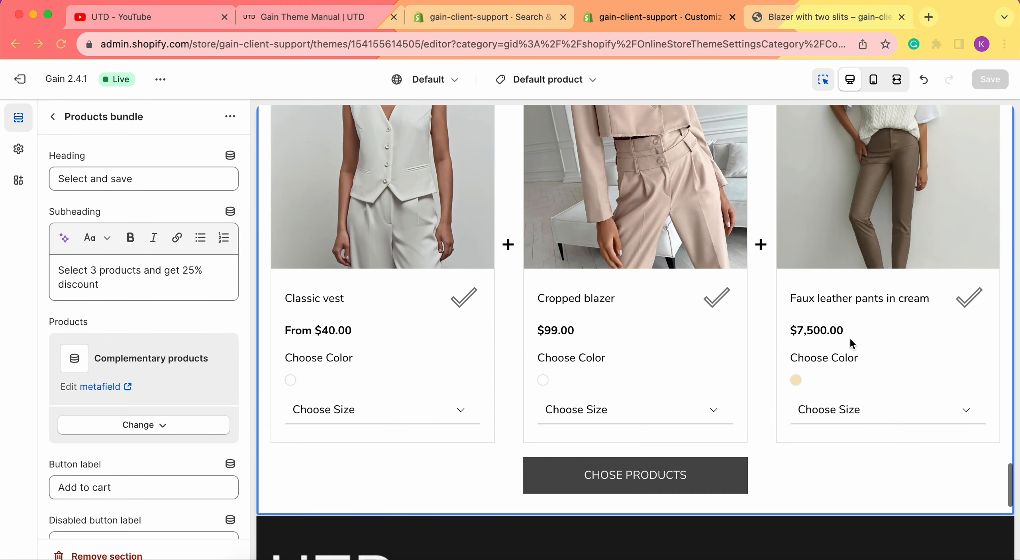
scroll(665, 260, up, 3)
scroll(665, 260, up, 1)
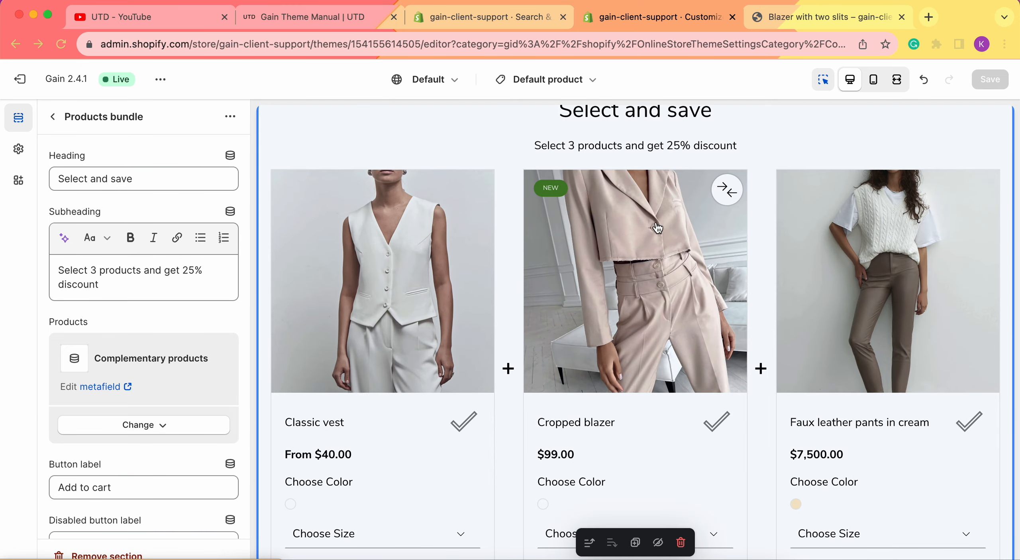
click(160, 79)
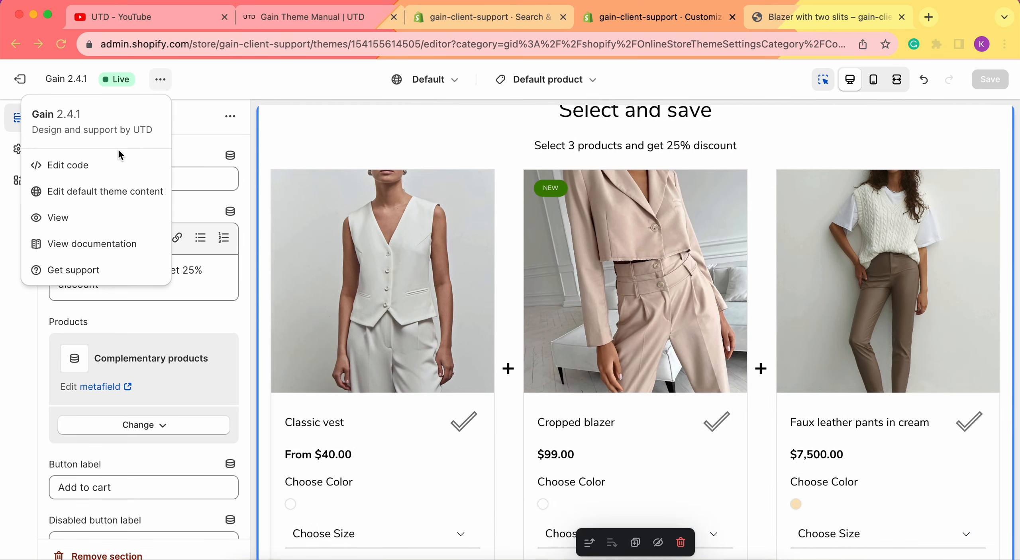
click(92, 223)
- Return to Search & Discovery, save the Balaclava's recommendations, and check its complementary products in the product recommendations list
click(413, 14)
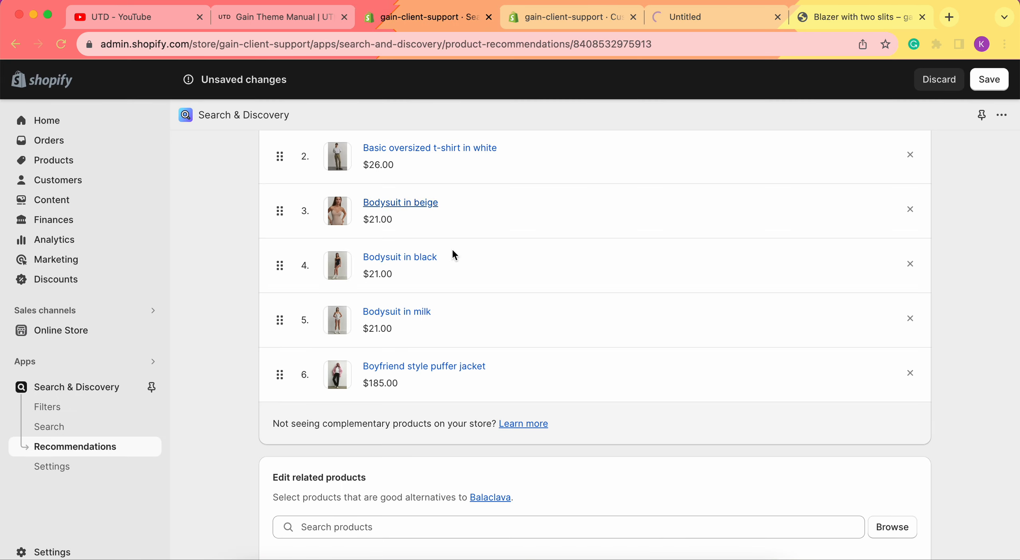
scroll(472, 288, down, 2)
scroll(381, 177, up, 10)
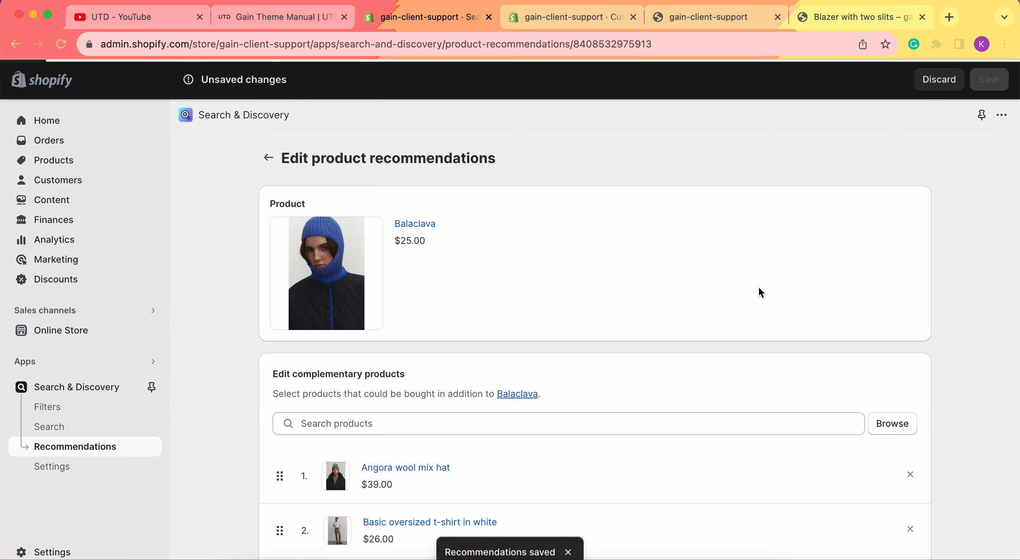
click(265, 160)
scroll(638, 340, down, 3)
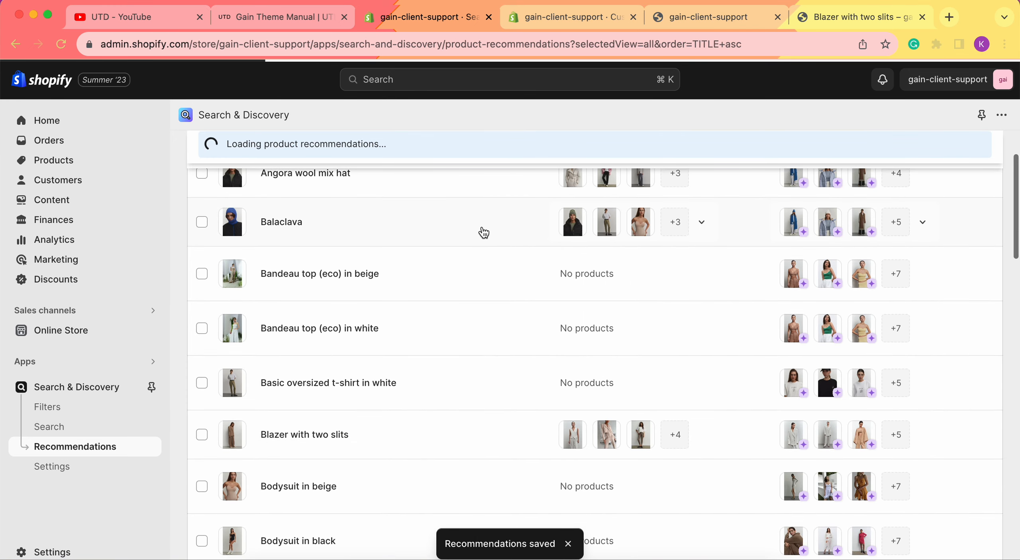
scroll(472, 215, up, 1)
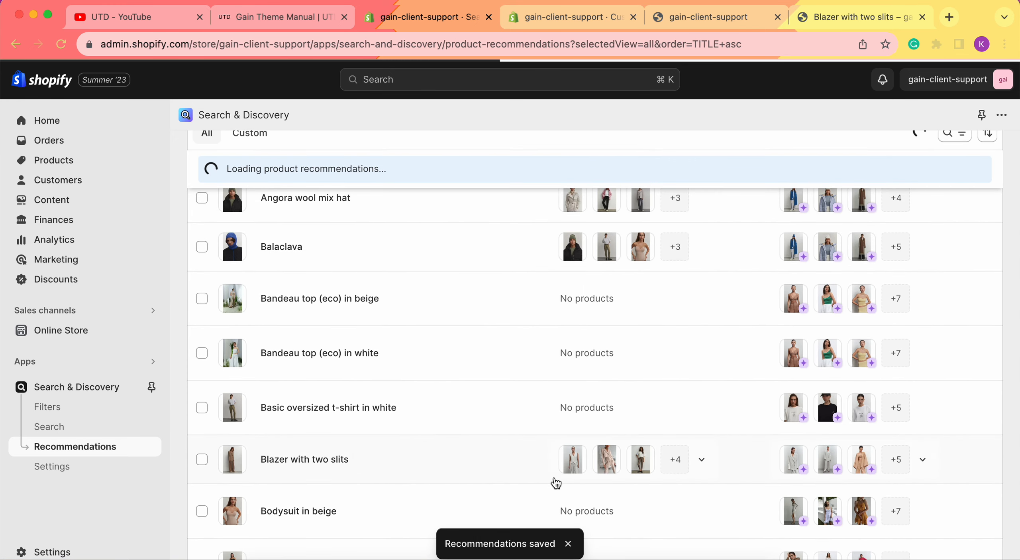
scroll(553, 475, up, 1)
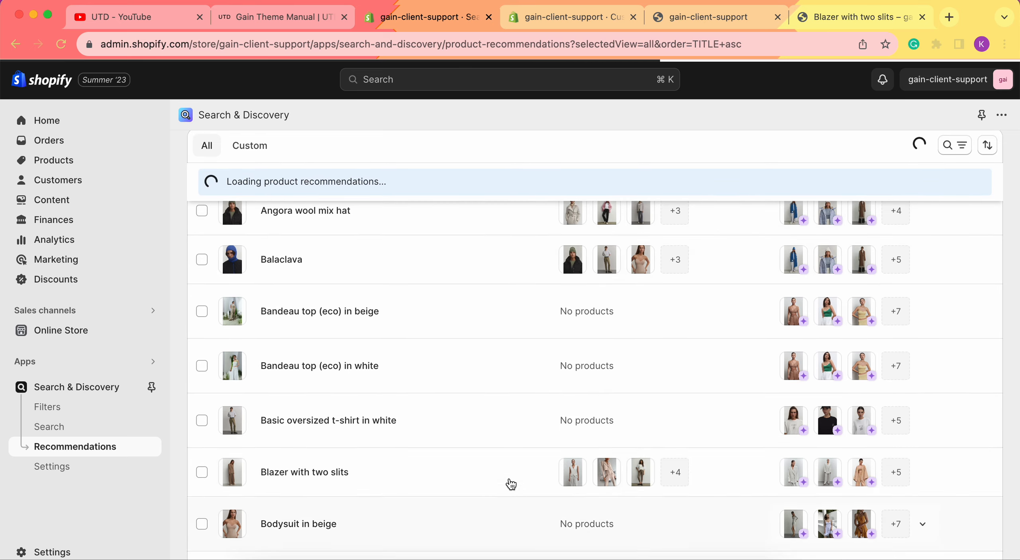
- Switch to the live storefront's home page and open the featured Angora wool mix hat's product page in a new tab
click(757, 22)
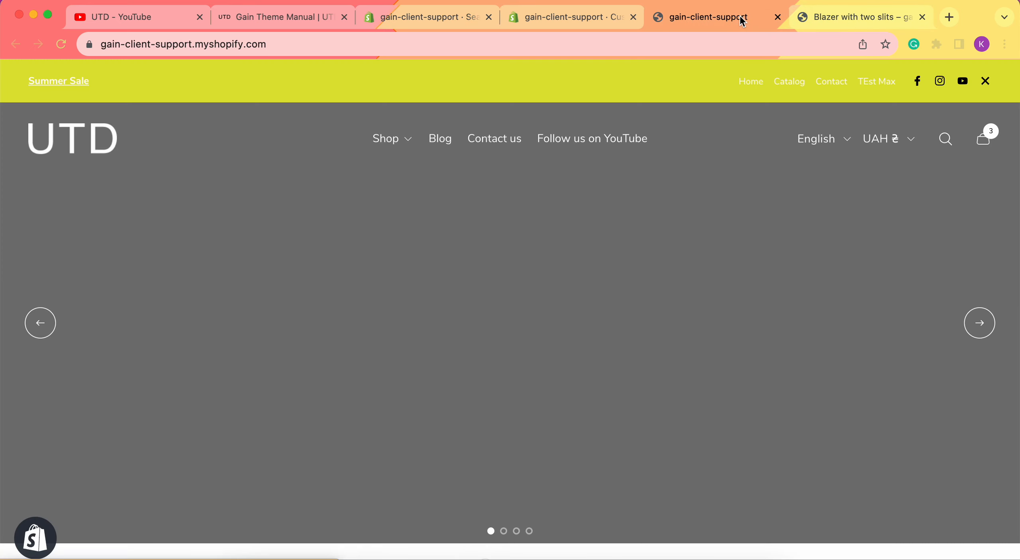
scroll(596, 279, down, 10)
scroll(596, 279, down, 3)
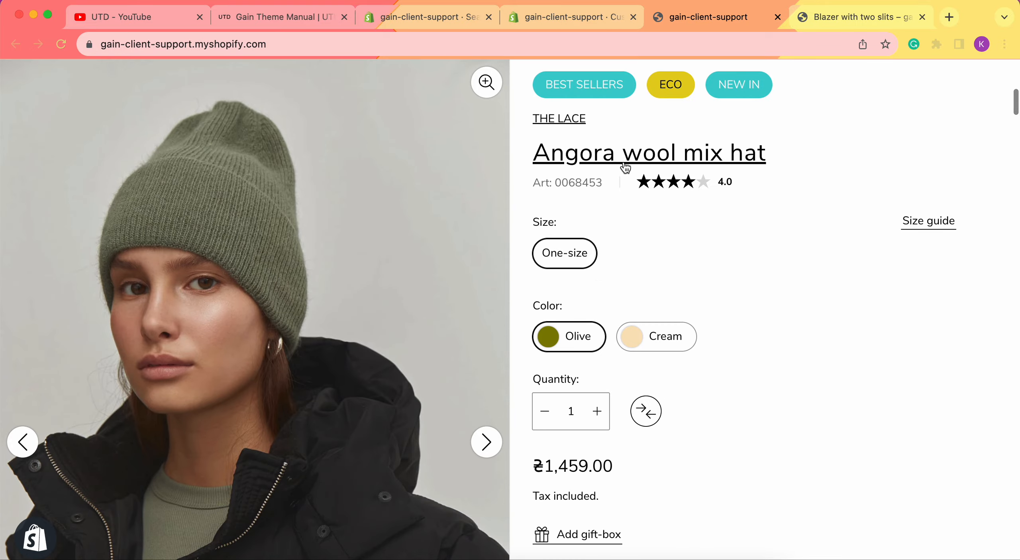
right_click(637, 169)
click(637, 170)
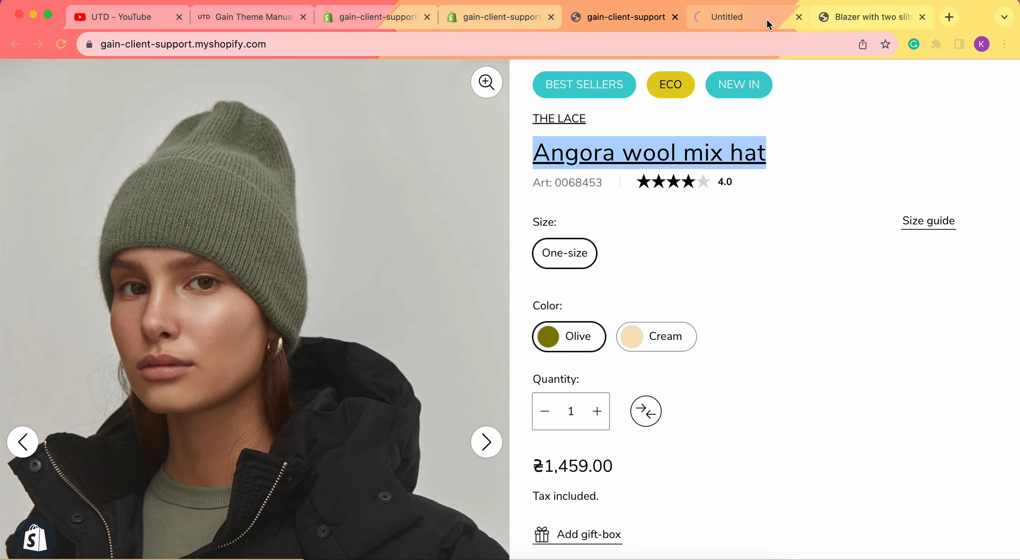
click(767, 19)
- Compare the products under Pairs well with and in the Select and save bundle on the Angora wool mix hat's page
scroll(650, 307, down, 15)
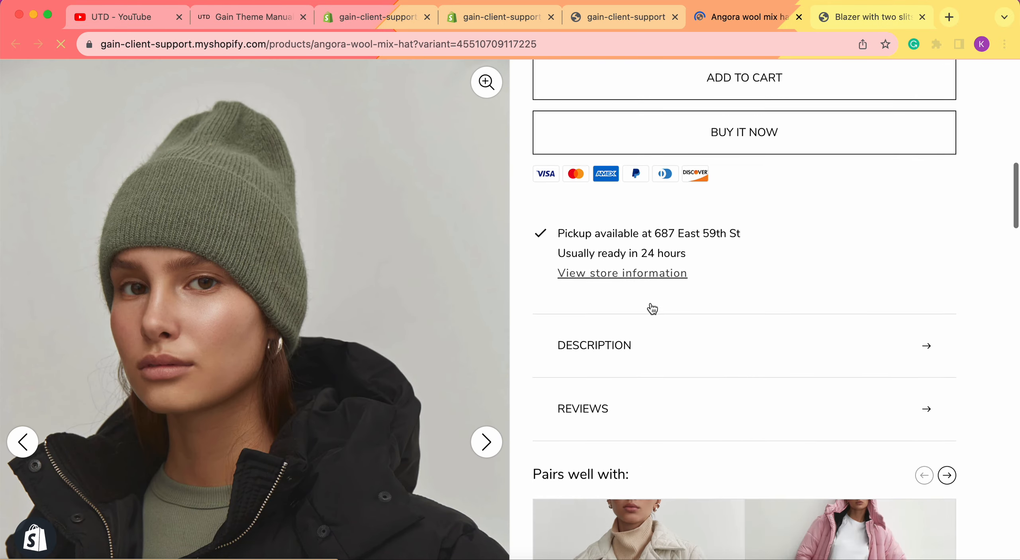
scroll(864, 319, down, 20)
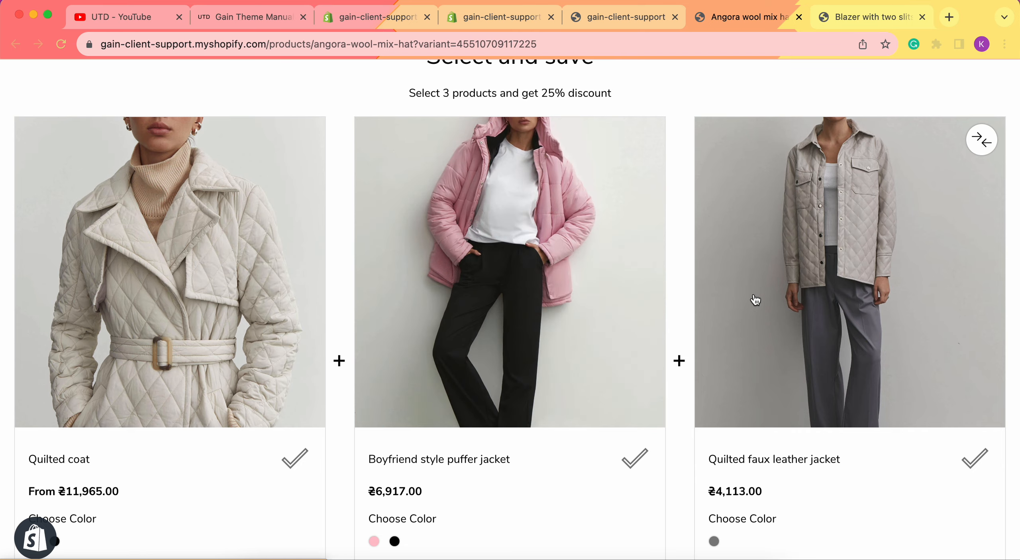
scroll(440, 201, up, 3)
scroll(458, 326, down, 3)
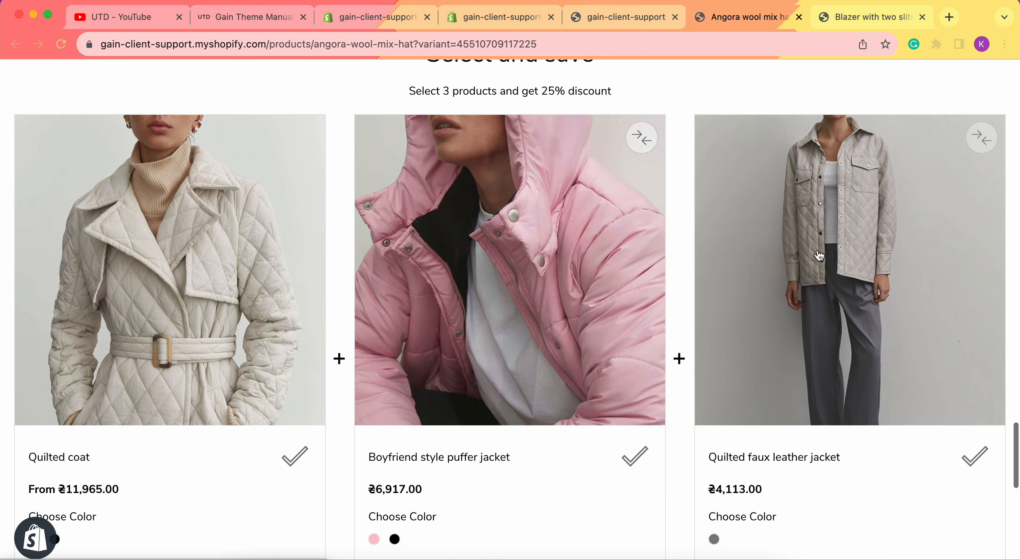
scroll(809, 253, down, 5)
- Return to the storefront's home page, find the Balaclava, and open its product page in a new tab
click(633, 16)
scroll(665, 346, down, 15)
scroll(668, 347, down, 20)
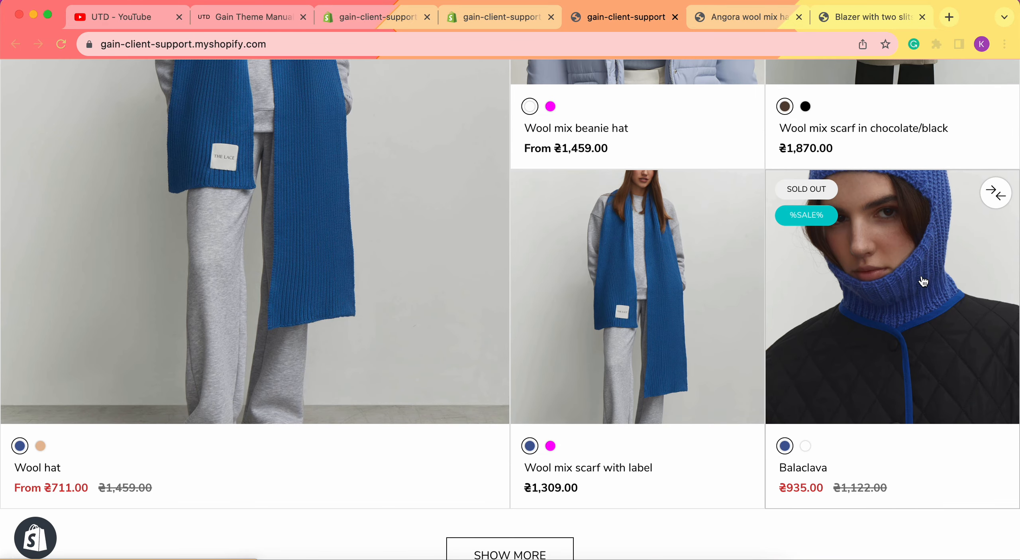
right_click(924, 281)
click(893, 275)
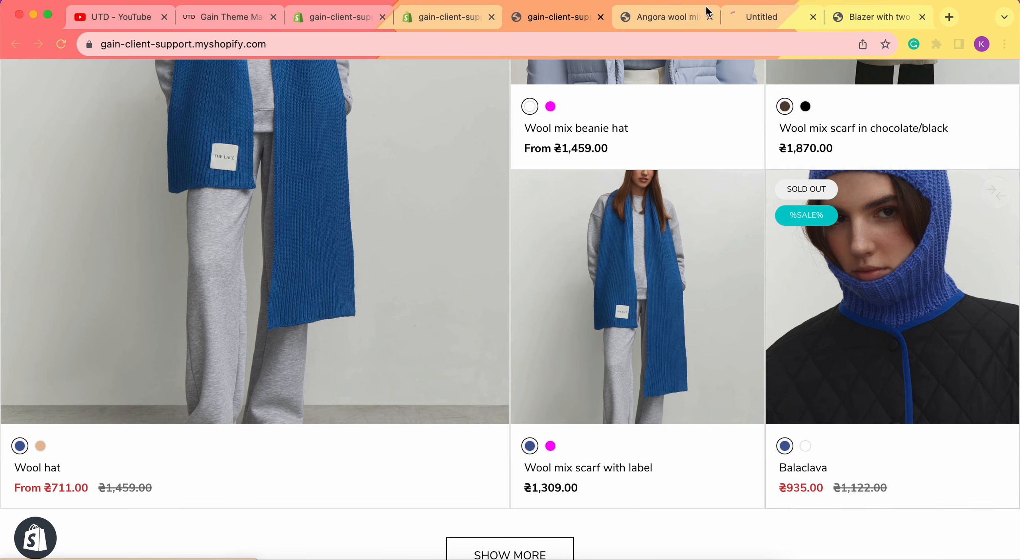
click(756, 20)
- Browse back and forth through the Pairs well with products on the Balaclava's page
scroll(747, 434, down, 15)
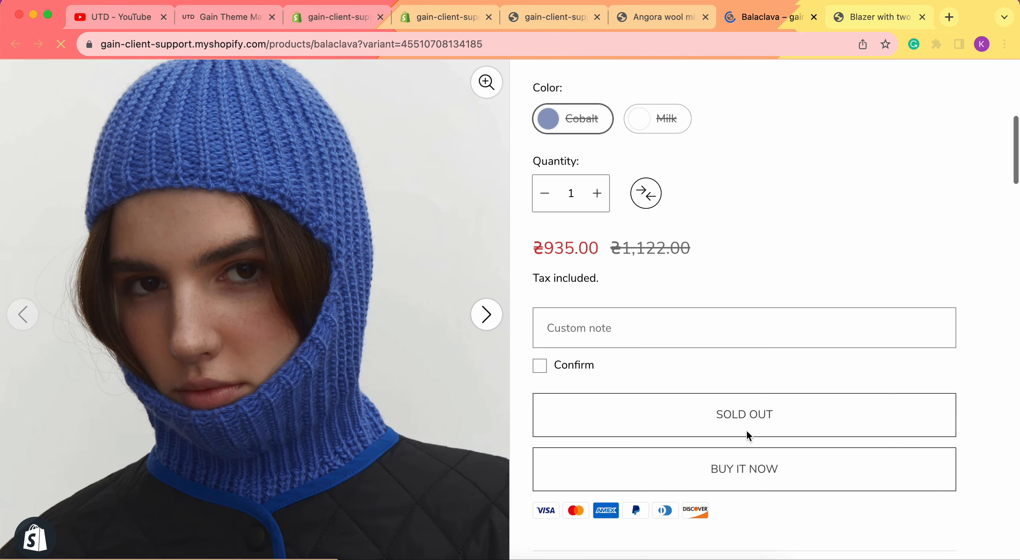
scroll(746, 430, down, 3)
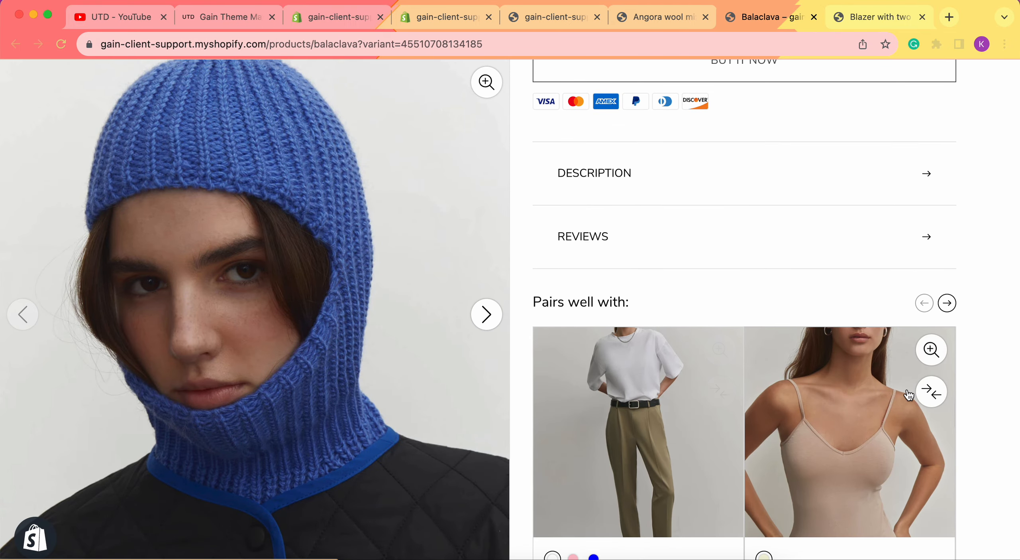
click(950, 305)
click(950, 304)
click(950, 304)
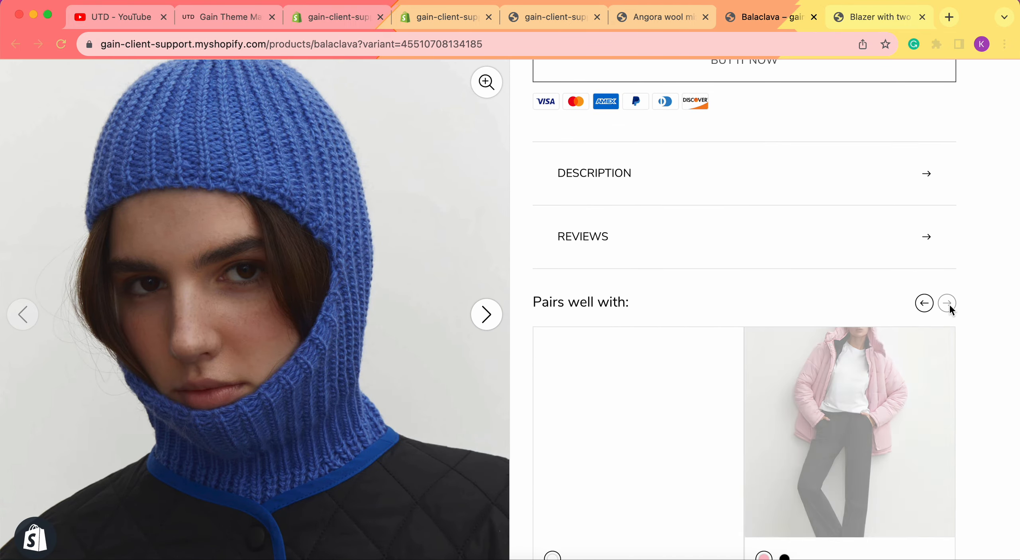
click(928, 306)
click(926, 305)
click(926, 305)
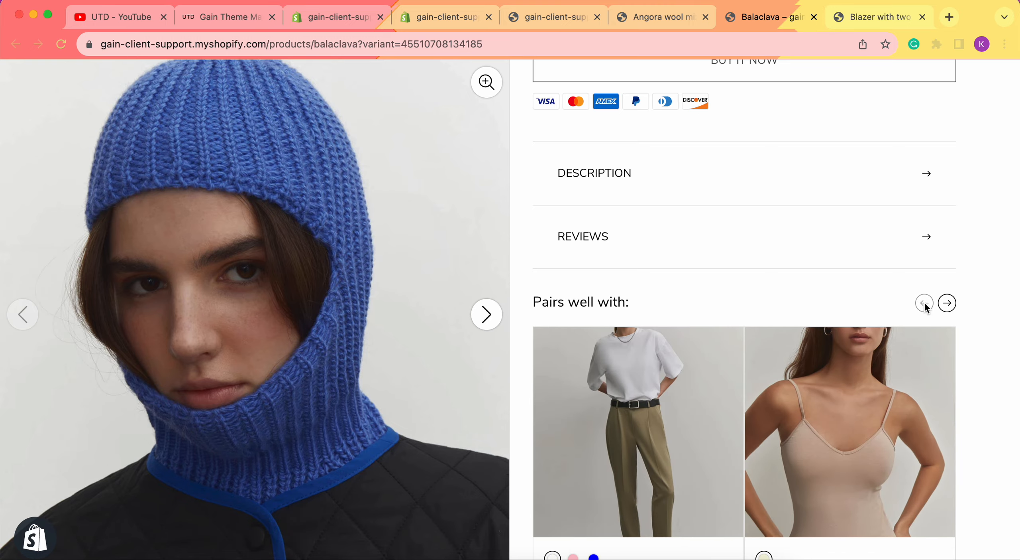
click(947, 303)
click(947, 303)
click(947, 303)
- Examine the products in the Select and save bundle on the Balaclava's page
scroll(951, 305, down, 15)
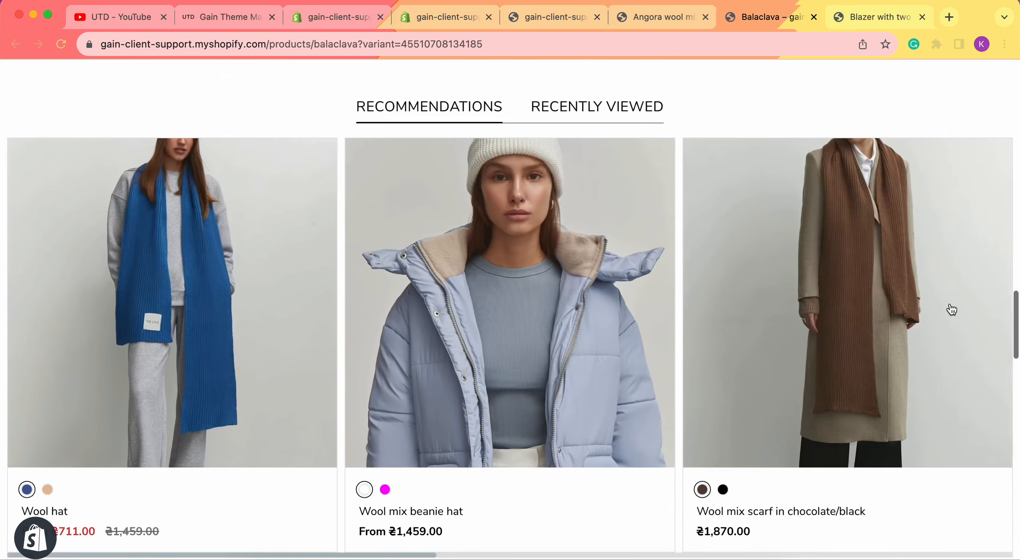
scroll(952, 309, down, 10)
scroll(883, 307, up, 5)
scroll(877, 299, down, 3)
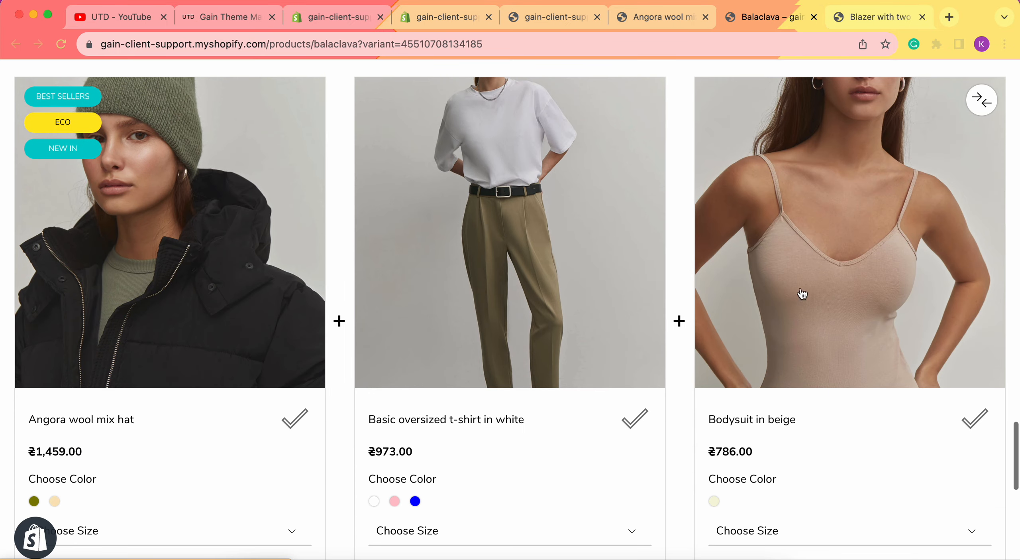
scroll(358, 267, up, 3)
scroll(426, 241, down, 2)
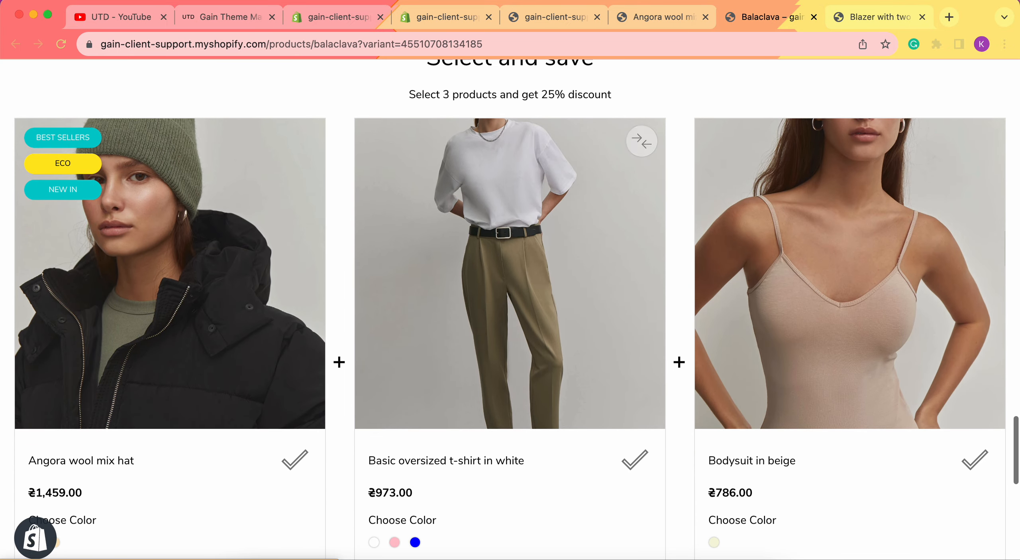
- Return to the storefront's home page, find the Select and save bundle, and open the Blazer with two slits product page from it
click(554, 18)
scroll(762, 382, down, 15)
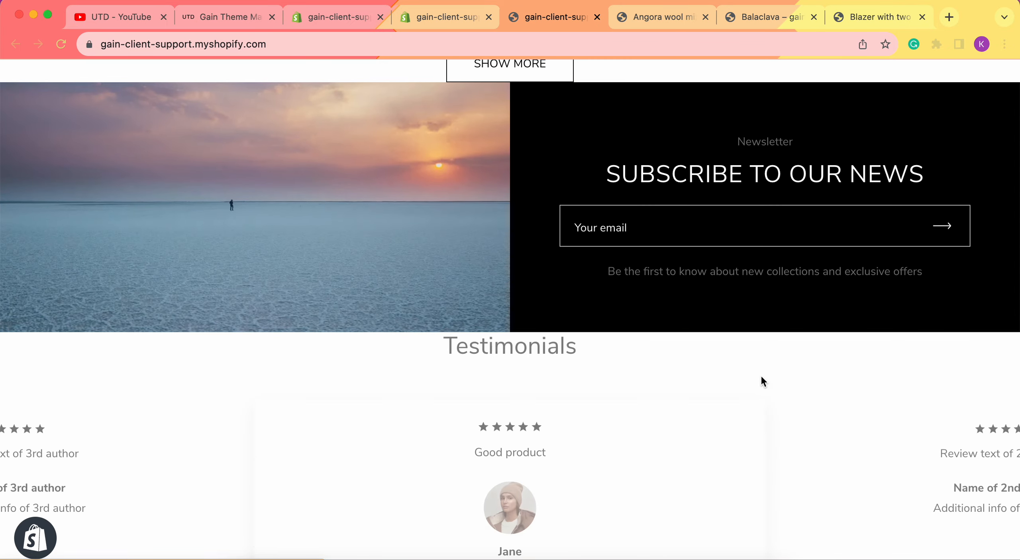
scroll(762, 382, down, 20)
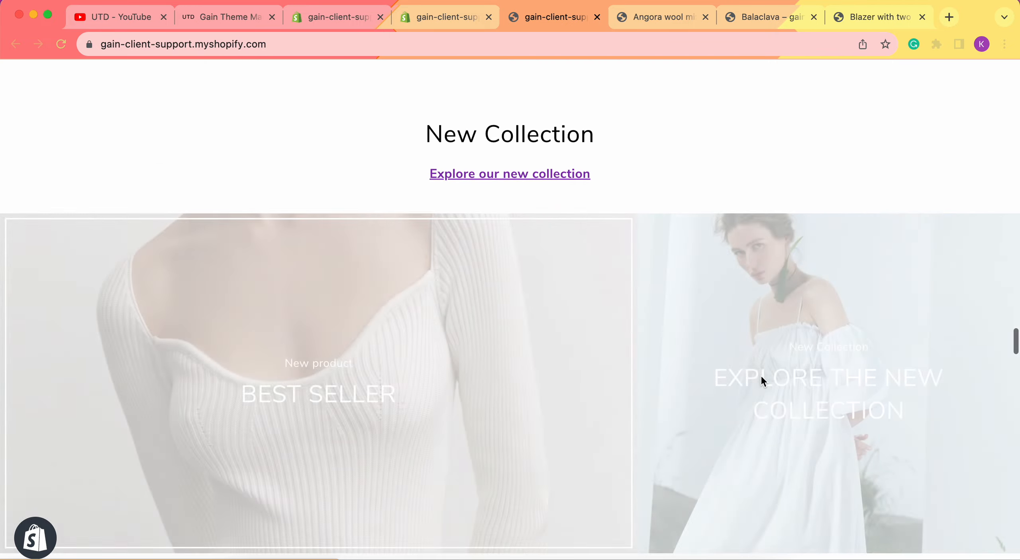
scroll(762, 381, down, 20)
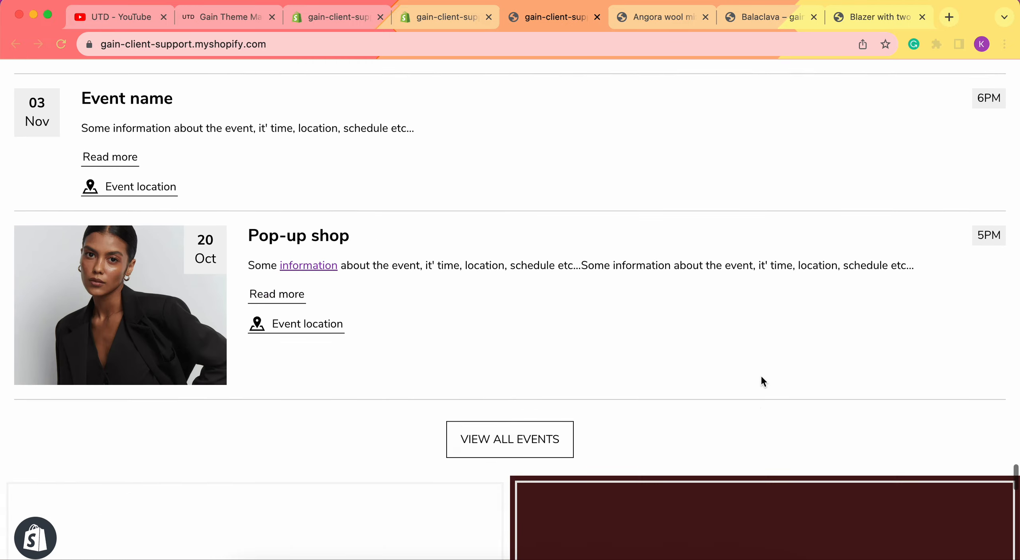
scroll(389, 273, up, 4)
scroll(301, 284, down, 8)
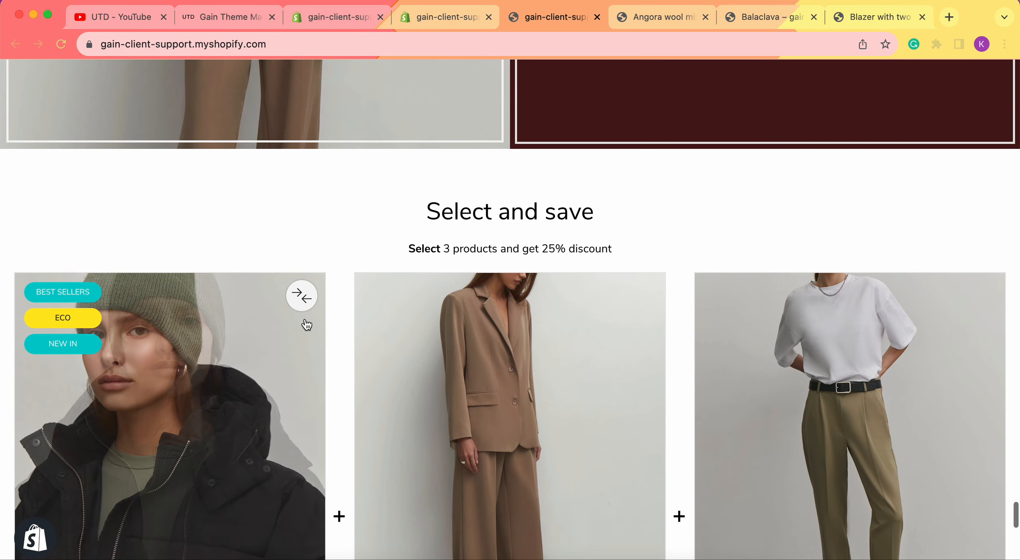
scroll(474, 376, down, 3)
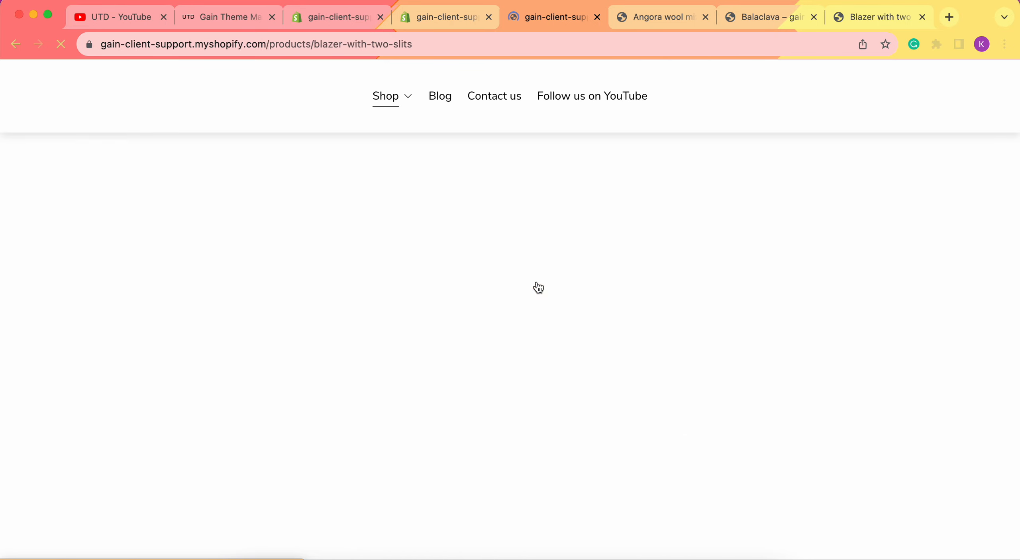
- Compare the products under Pairs well with and in the Select and save bundle on the Blazer with two slits page
scroll(654, 398, down, 12)
scroll(704, 382, down, 15)
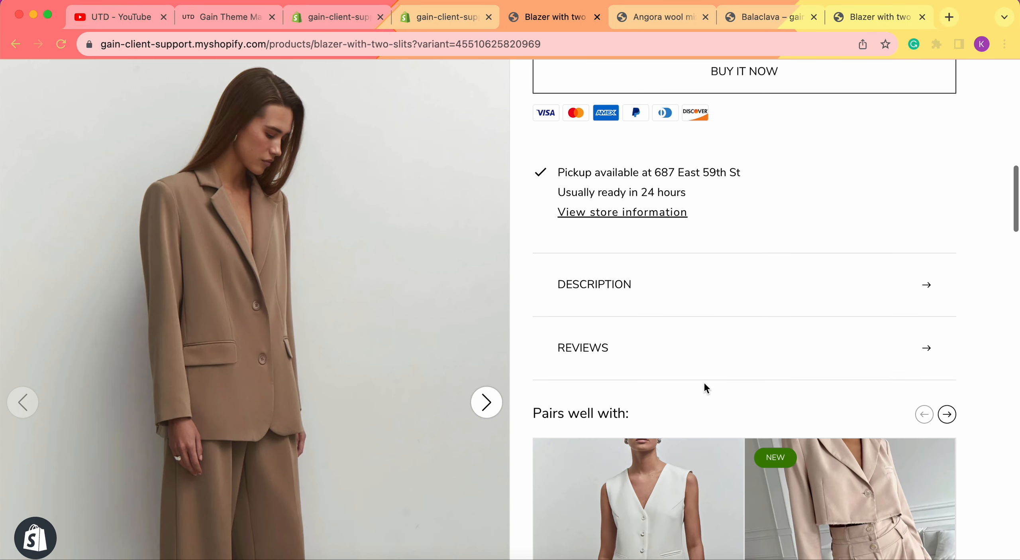
scroll(604, 369, down, 15)
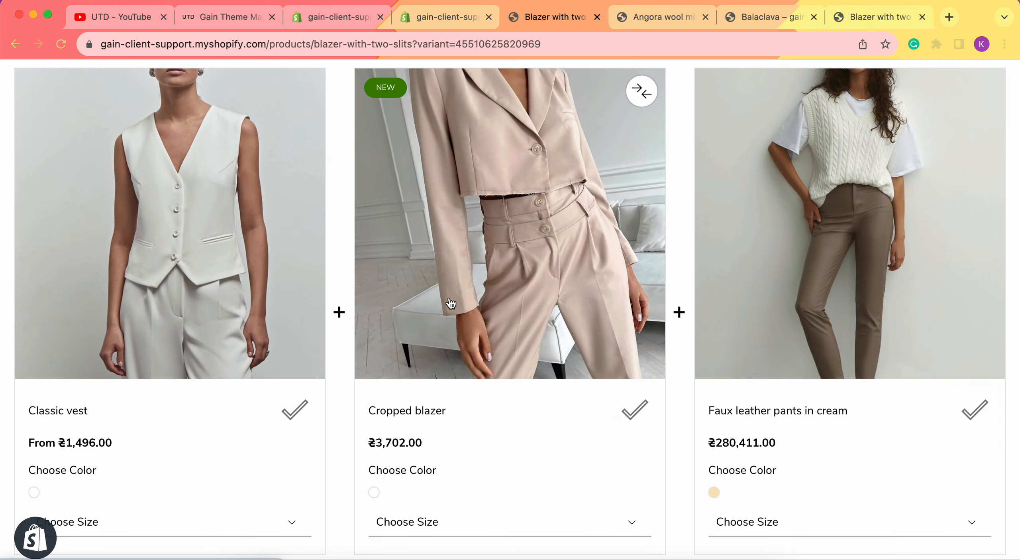
- Switch to the theme editor and review the Products bundle's product source and its place in the Default product template's section list
click(432, 18)
click(97, 355)
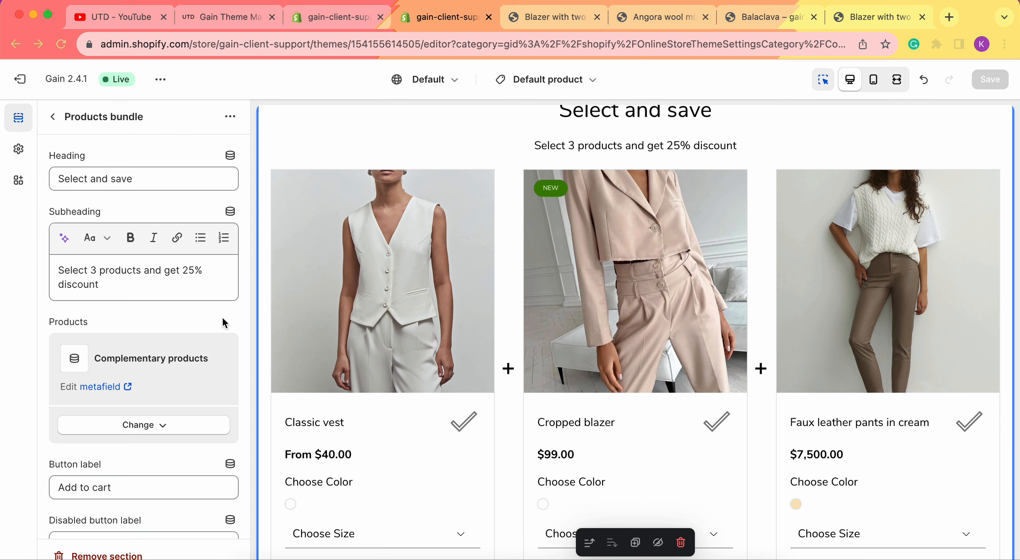
scroll(225, 322, down, 1)
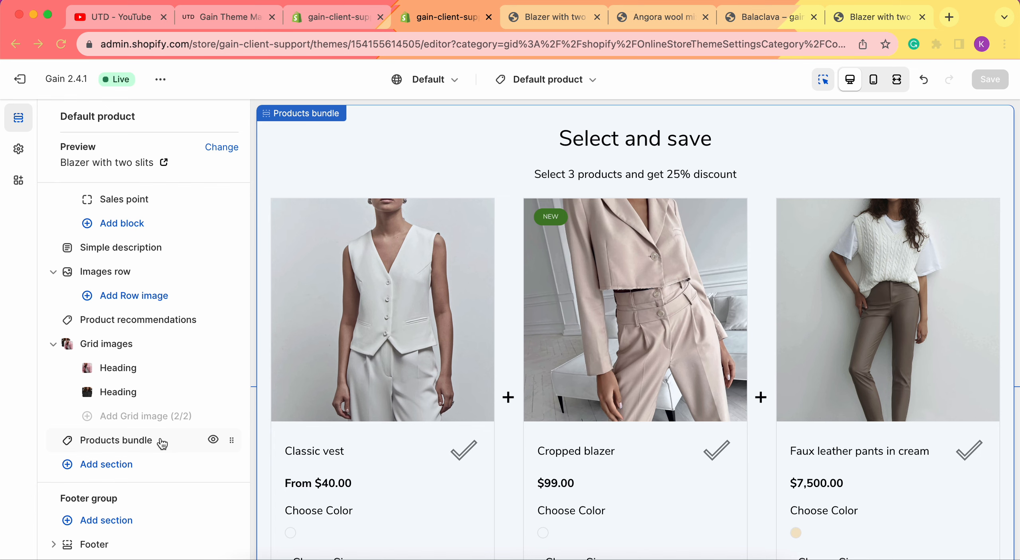
- Switch to the Gain theme manual and read the descriptions of the Products bundle section's settings
click(223, 16)
scroll(693, 276, down, 15)
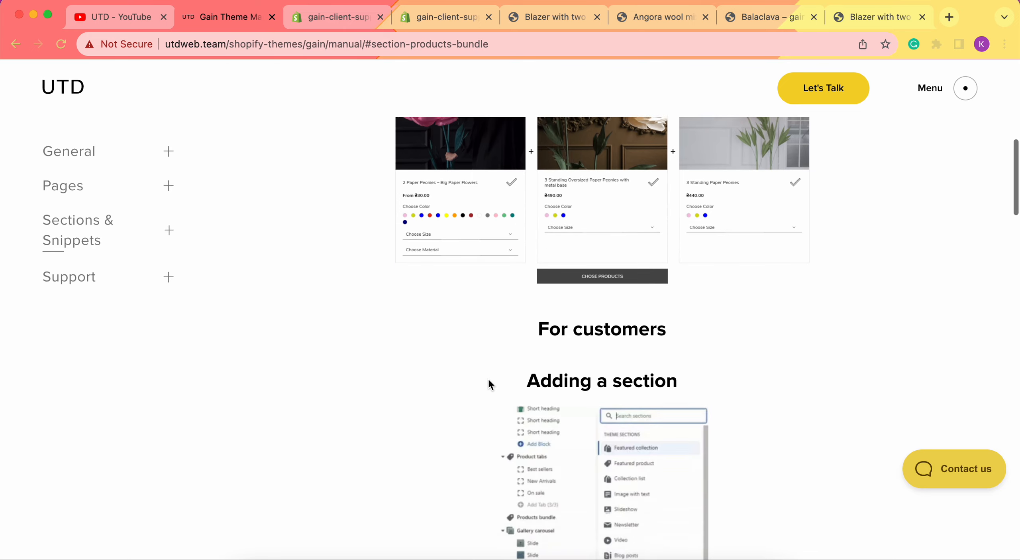
scroll(489, 380, down, 20)
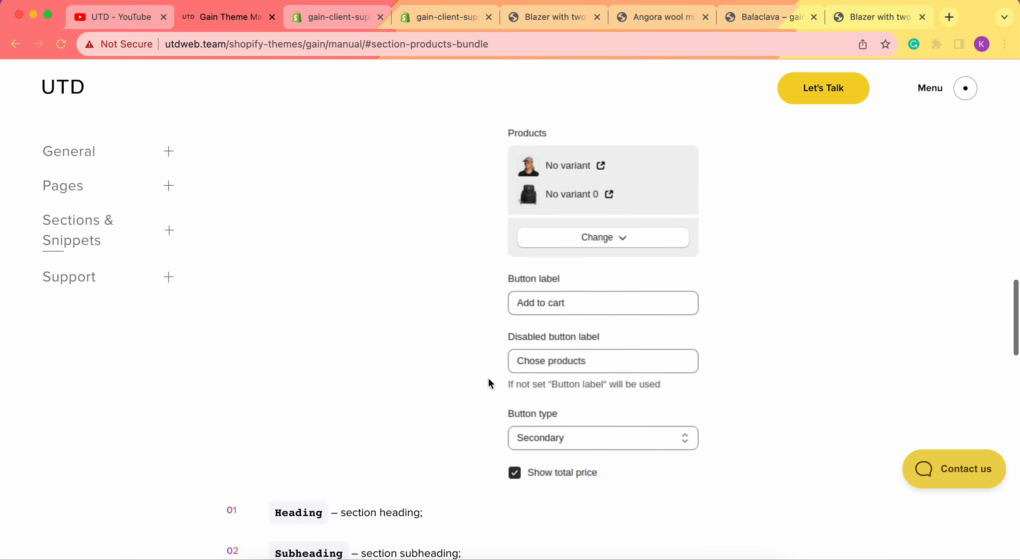
scroll(489, 379, down, 3)
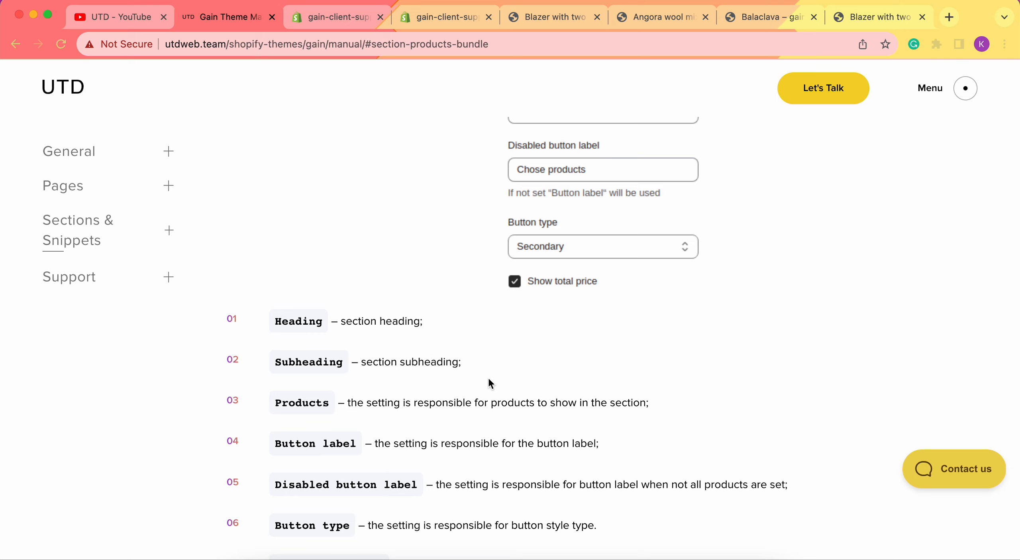